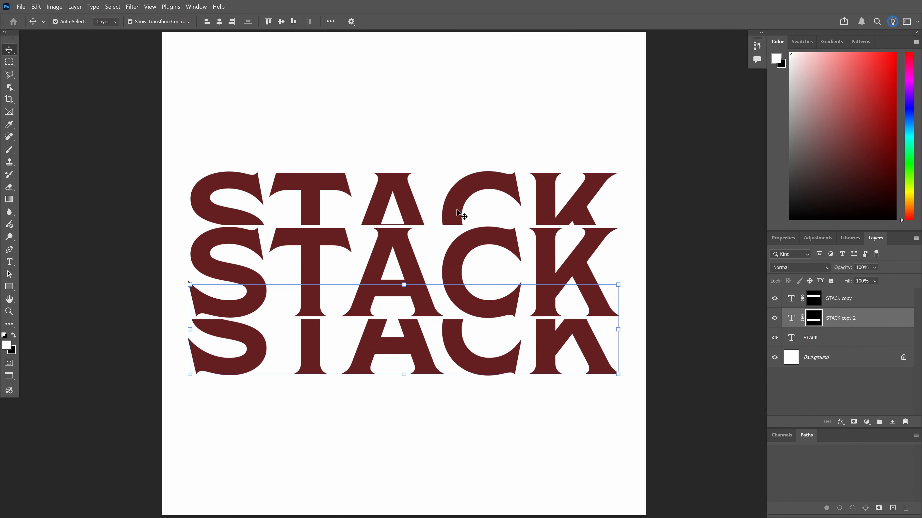
Alt-drag the top STACK slice upward to create 'STACK copy 3' above it
{"action": "left_click", "coordinate": [815, 299]}
{"action": "left_click", "coordinate": [815, 320]}
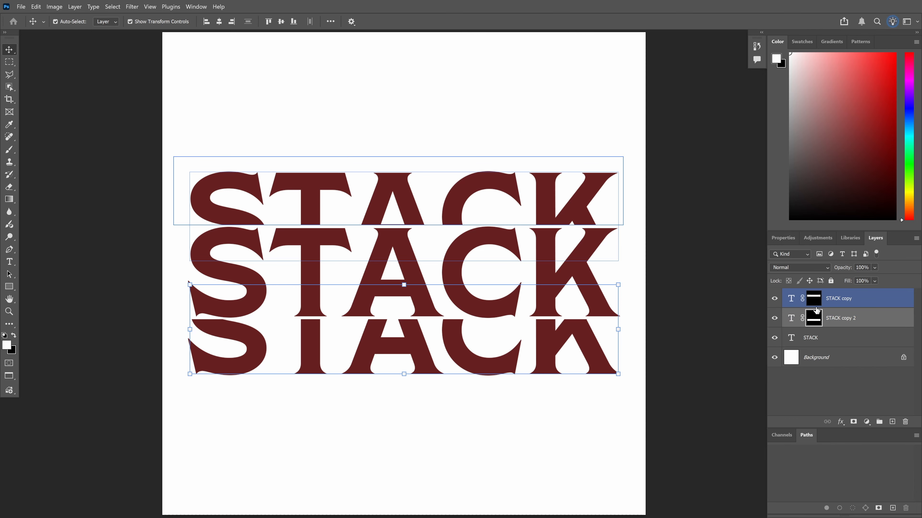
{"action": "left_click", "coordinate": [815, 299]}
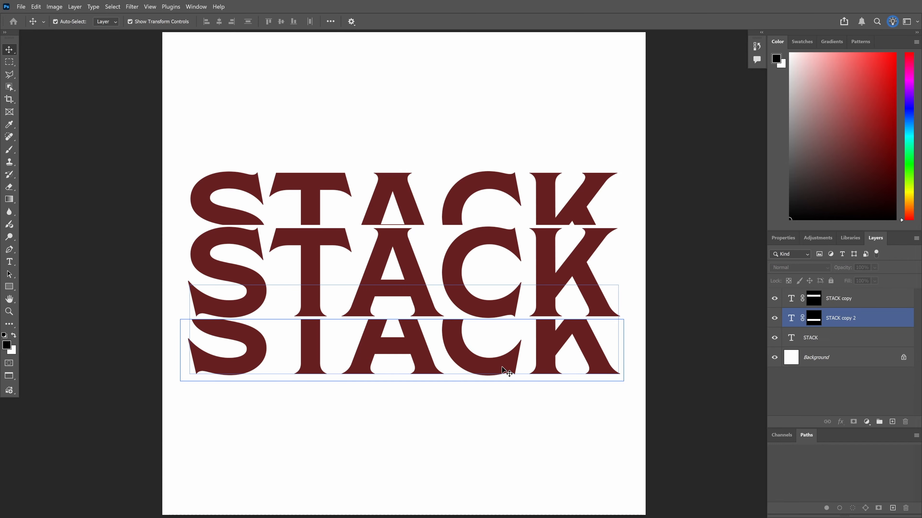
{"action": "left_click", "coordinate": [468, 203]}
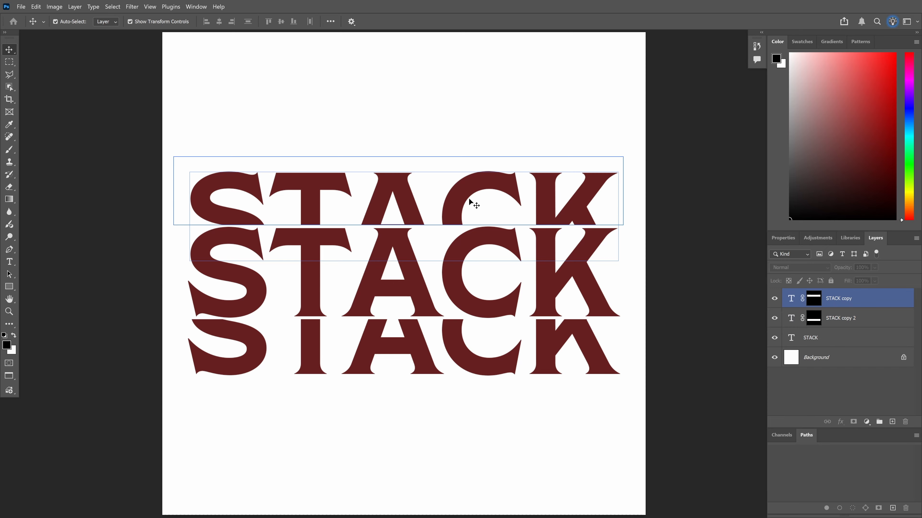
{"action": "left_click", "coordinate": [469, 118]}
{"action": "left_click", "coordinate": [461, 187]}
{"action": "right_click", "coordinate": [890, 298]}
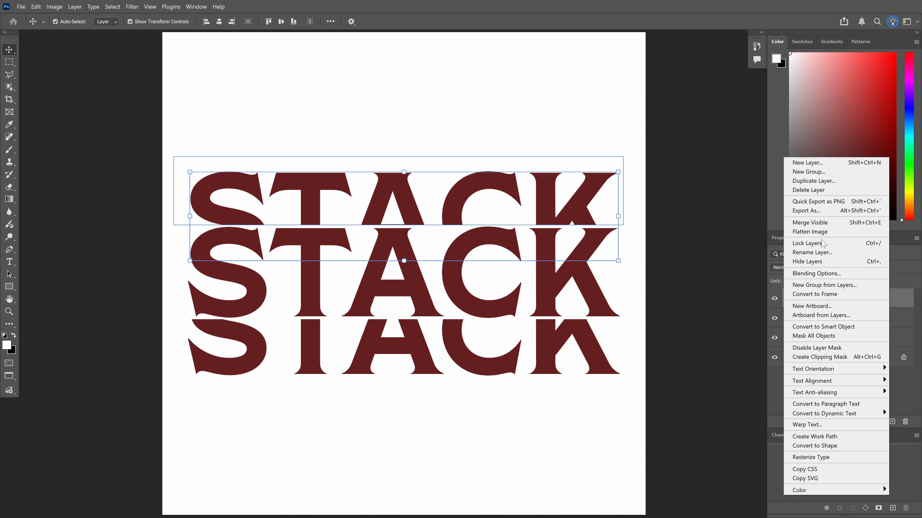
{"action": "left_click", "coordinate": [909, 381]}
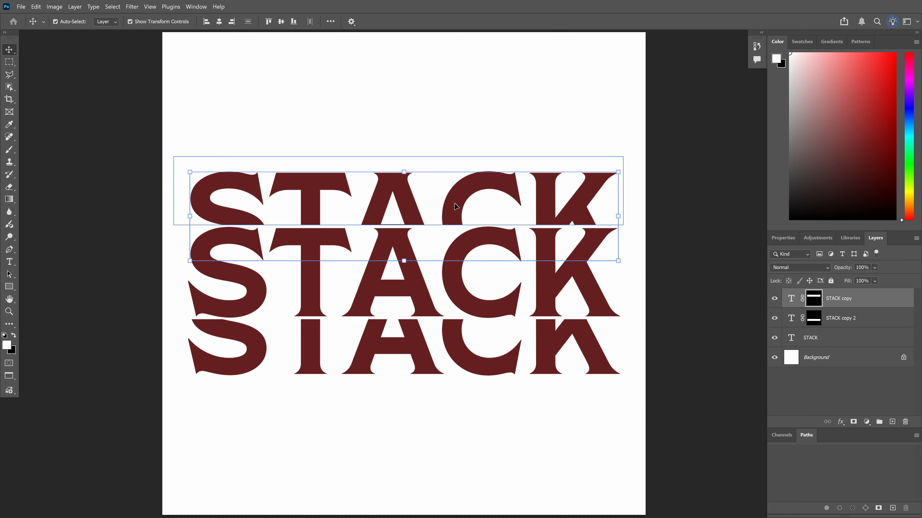
{"action": "left_click_drag", "start_coordinate": [455, 204], "coordinate": [463, 149]}
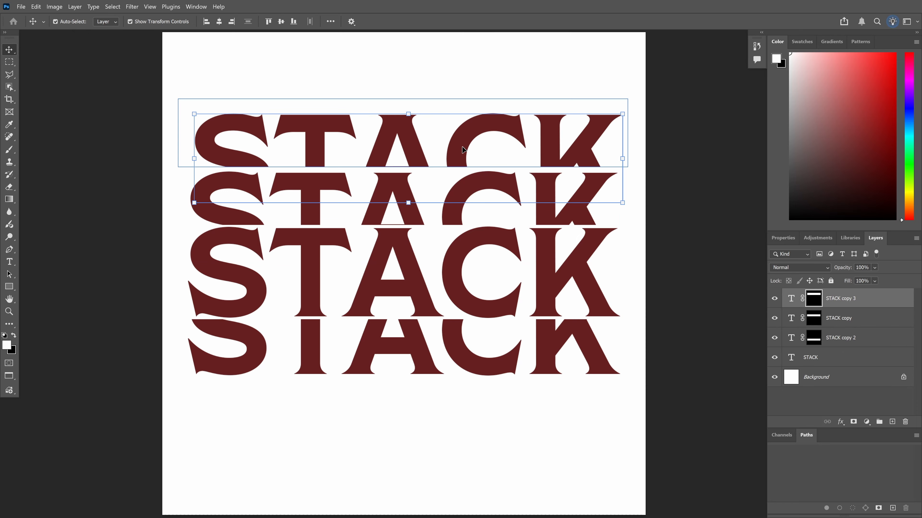
Undo the first copy and Alt-drag the top slice upward again to duplicate it
{"action": "key", "text": "ctrl+z"}
{"action": "left_click", "coordinate": [461, 212]}
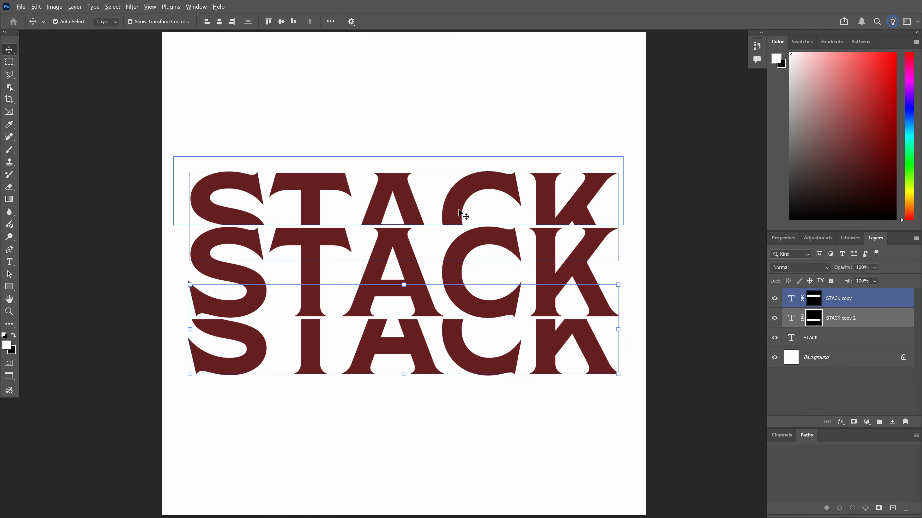
{"action": "left_click_drag", "start_coordinate": [461, 213], "coordinate": [459, 157]}
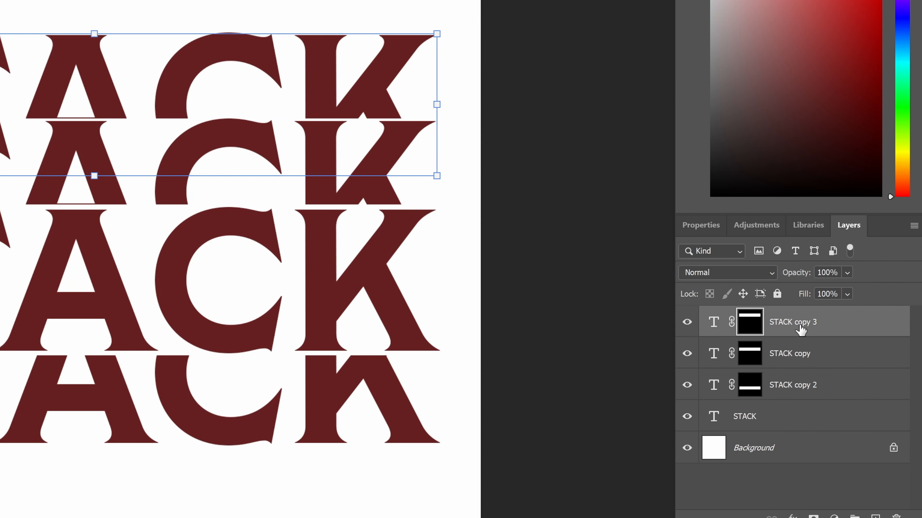
Squash the new top slice to about 74% height and shift it 46 px toward the row below
{"action": "left_click", "coordinate": [751, 326], "text": "ctrl"}
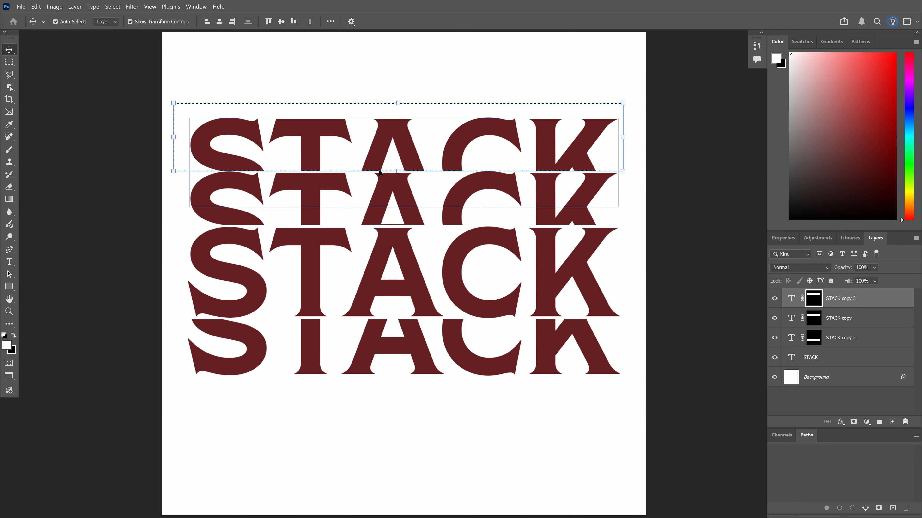
{"action": "left_click", "coordinate": [398, 170]}
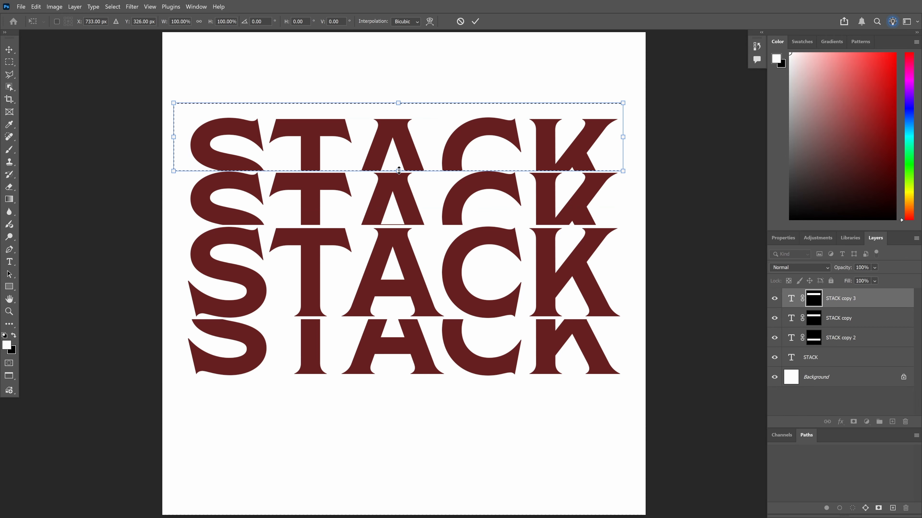
{"action": "left_click_drag", "start_coordinate": [398, 170], "coordinate": [398, 153]}
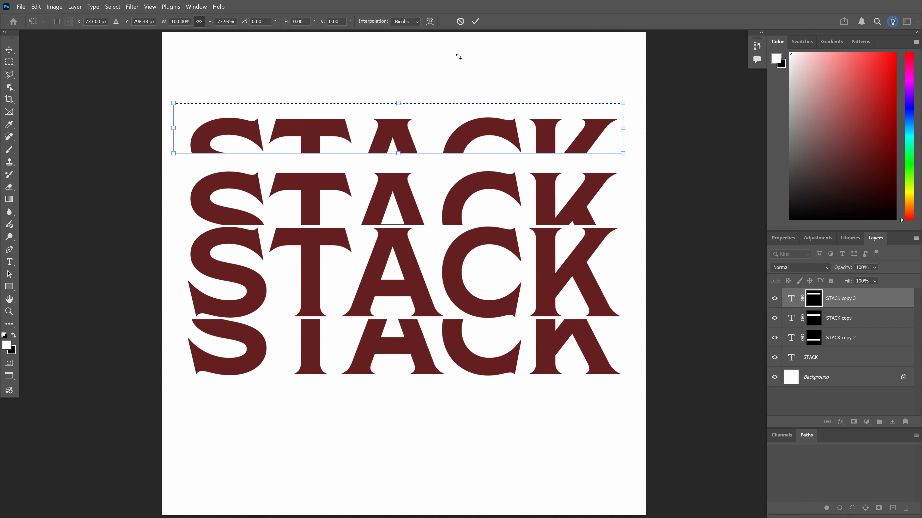
{"action": "left_click", "coordinate": [475, 21]}
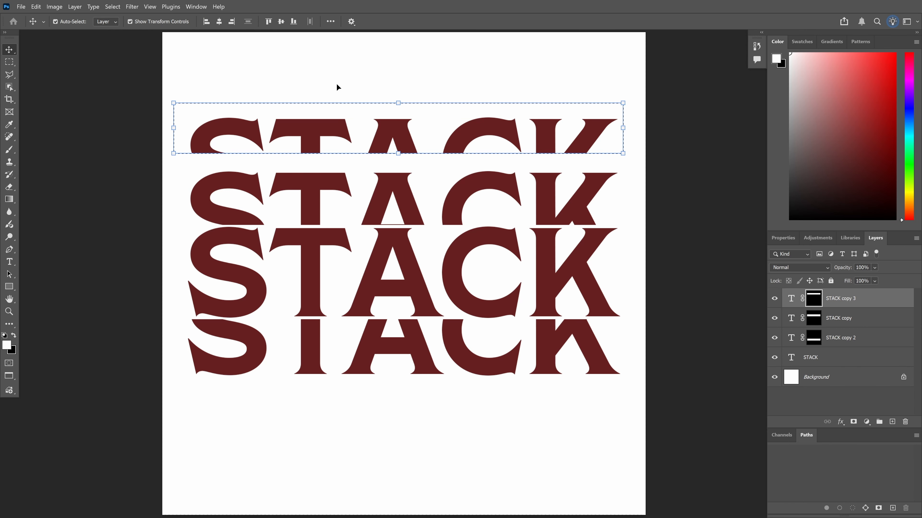
{"action": "key", "text": "ctrl+d"}
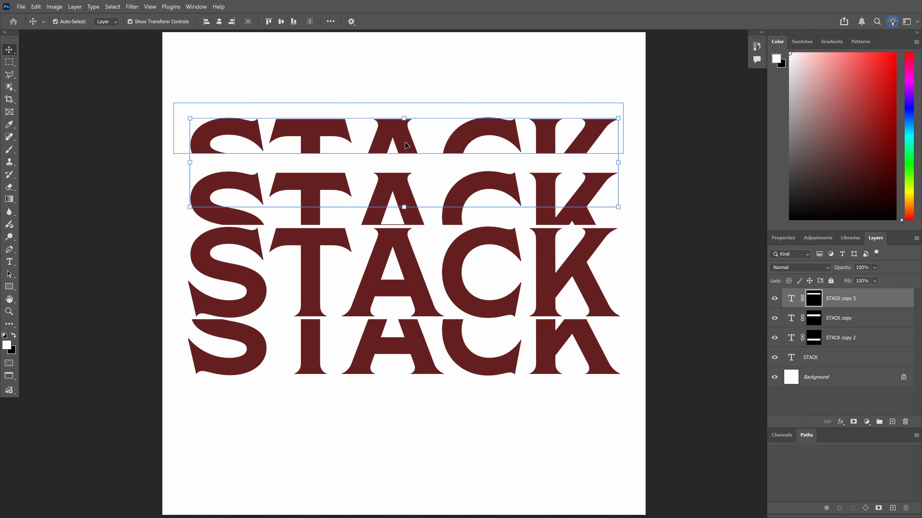
{"action": "left_click_drag", "start_coordinate": [405, 142], "coordinate": [407, 158]}
{"action": "left_click", "coordinate": [443, 101]}
{"action": "left_click", "coordinate": [475, 364]}
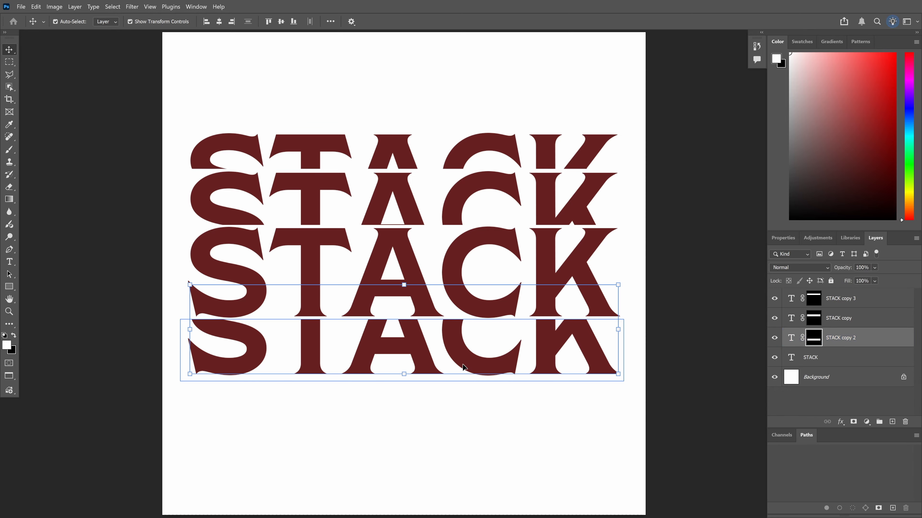
Alt-drag the bottom slice downward, squash it from the top with Free Transform, and move it up 45 px
{"action": "left_click_drag", "start_coordinate": [467, 363], "coordinate": [470, 423]}
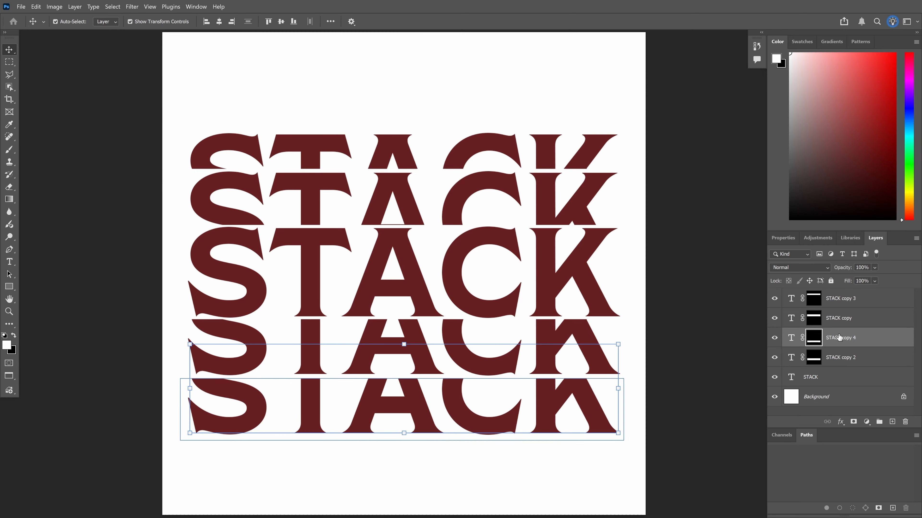
{"action": "left_click", "coordinate": [817, 339], "text": "ctrl"}
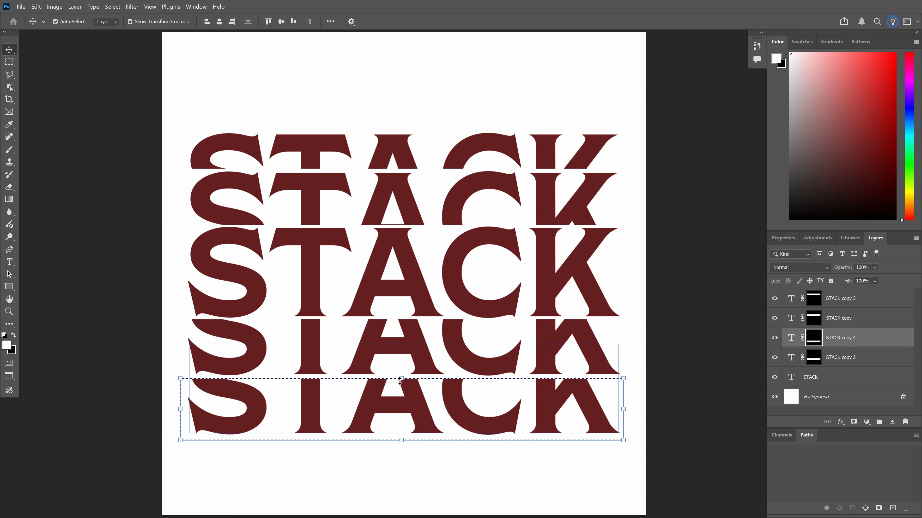
{"action": "left_click_drag", "start_coordinate": [401, 378], "coordinate": [402, 394]}
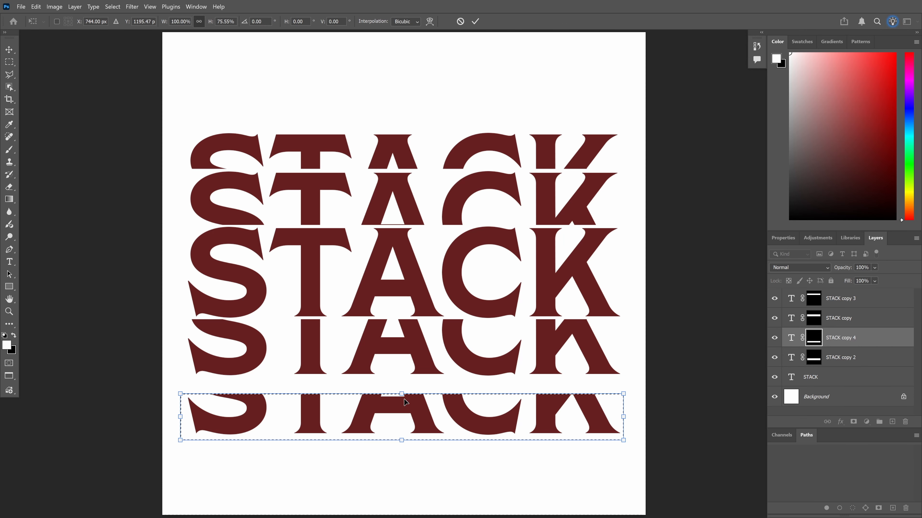
{"action": "left_click_drag", "start_coordinate": [402, 394], "coordinate": [403, 402]}
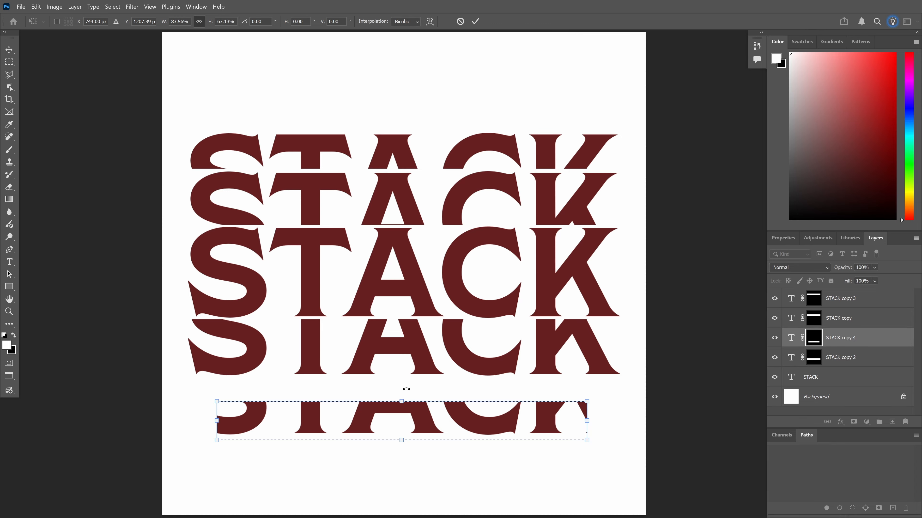
{"action": "left_click_drag", "start_coordinate": [402, 401], "coordinate": [402, 393]}
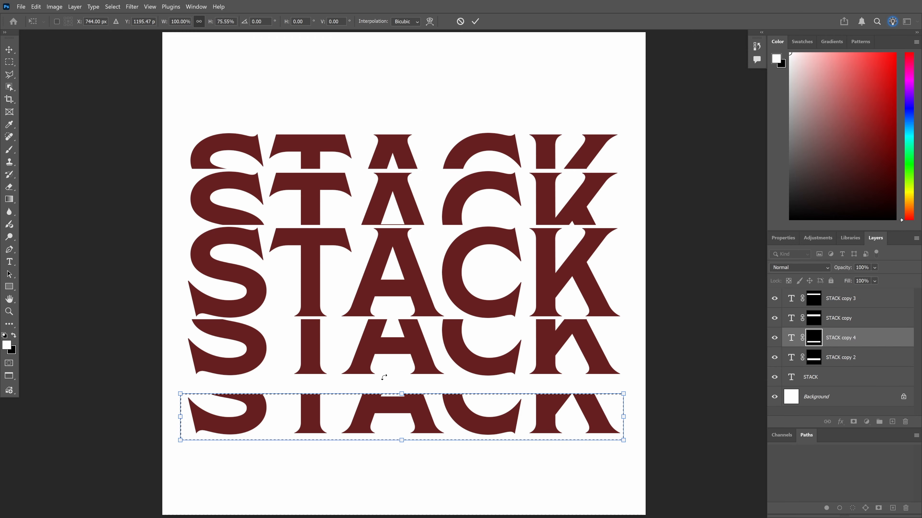
{"action": "left_click", "coordinate": [476, 21]}
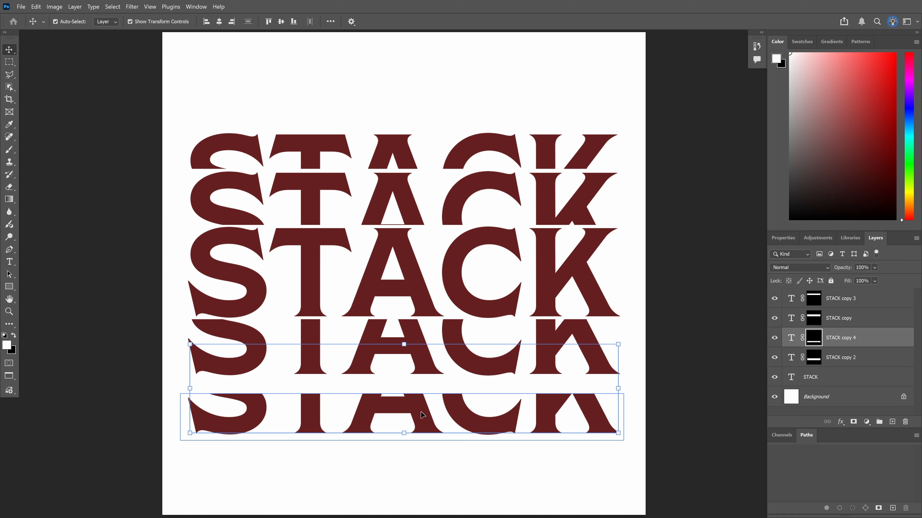
{"action": "left_click_drag", "start_coordinate": [422, 415], "coordinate": [419, 402]}
Marquee-select all the STACK slice layers and align their horizontal centres
{"action": "left_click", "coordinate": [439, 465]}
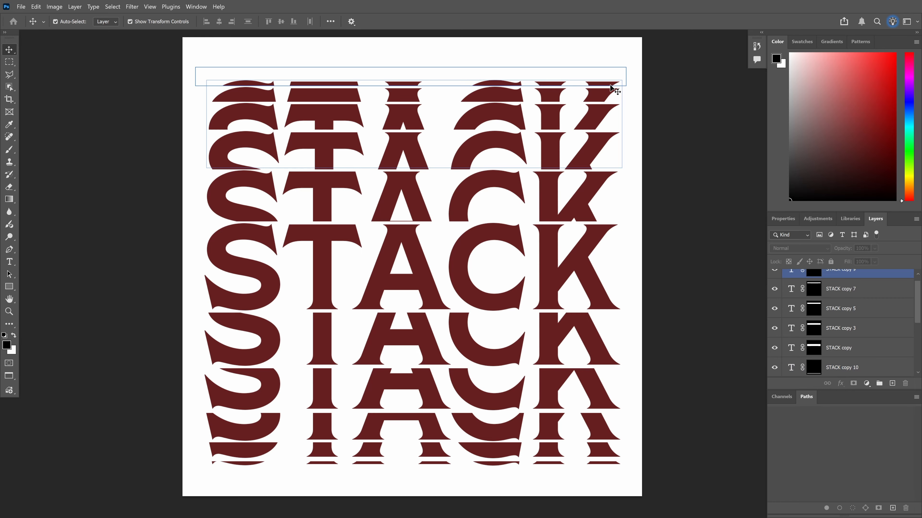
{"action": "left_click_drag", "start_coordinate": [300, 56], "coordinate": [499, 484]}
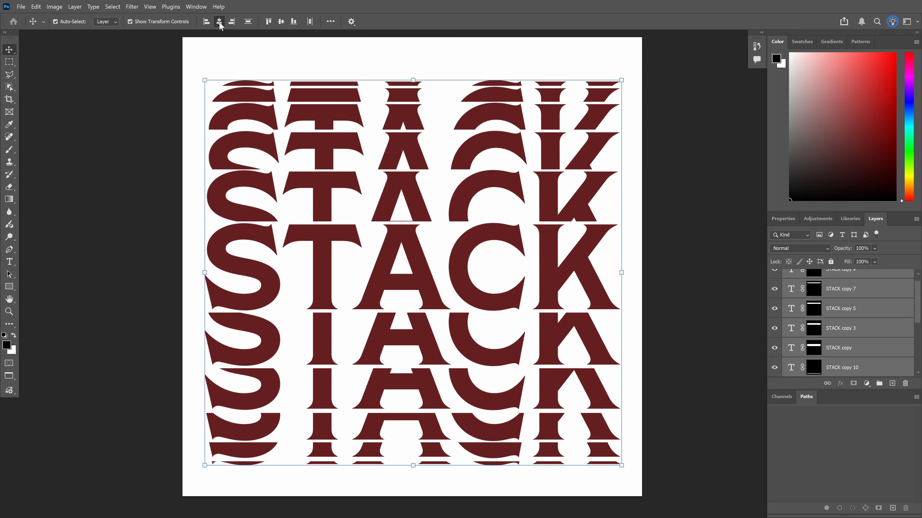
{"action": "left_click", "coordinate": [219, 22]}
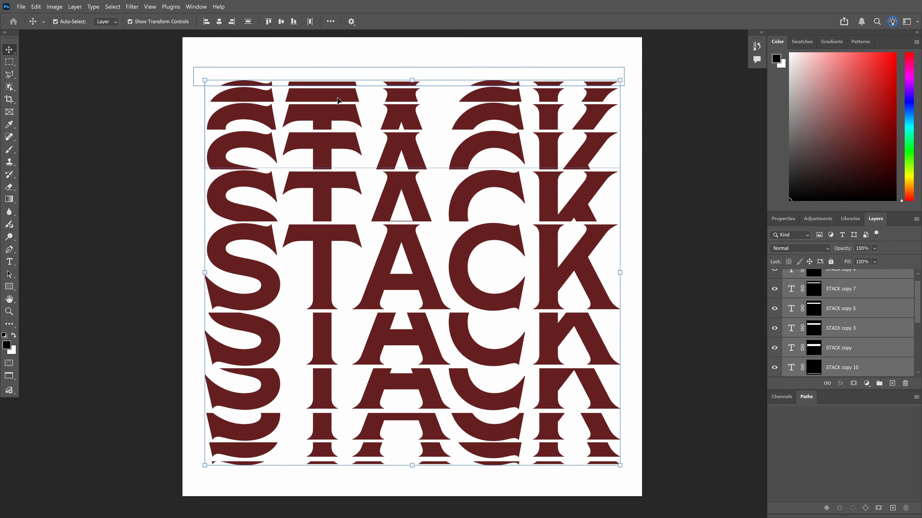
{"action": "left_click", "coordinate": [680, 251]}
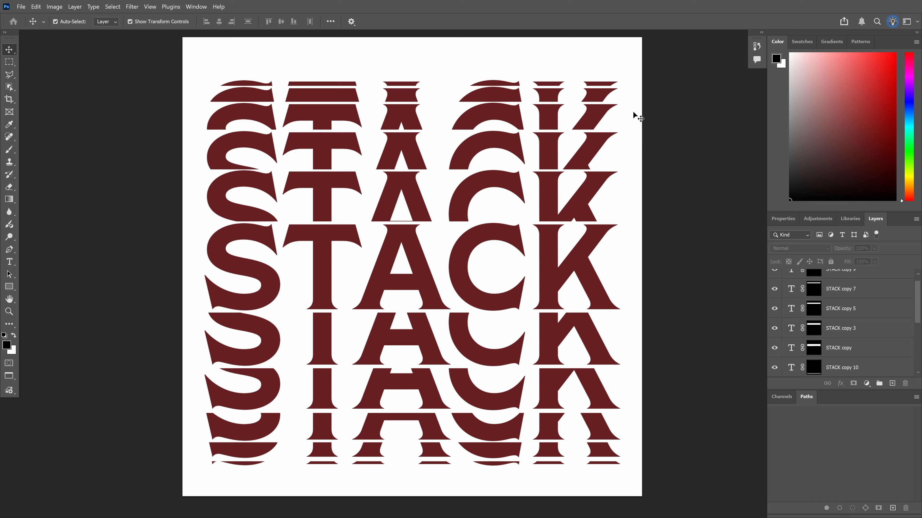
Nudge the upper slices STACK copy, STACK copy 3 and STACK copy 5 down to even their spacing
{"action": "left_click", "coordinate": [600, 239]}
{"action": "scroll", "coordinate": [919, 296], "scroll_direction": "down", "scroll_amount": 4}
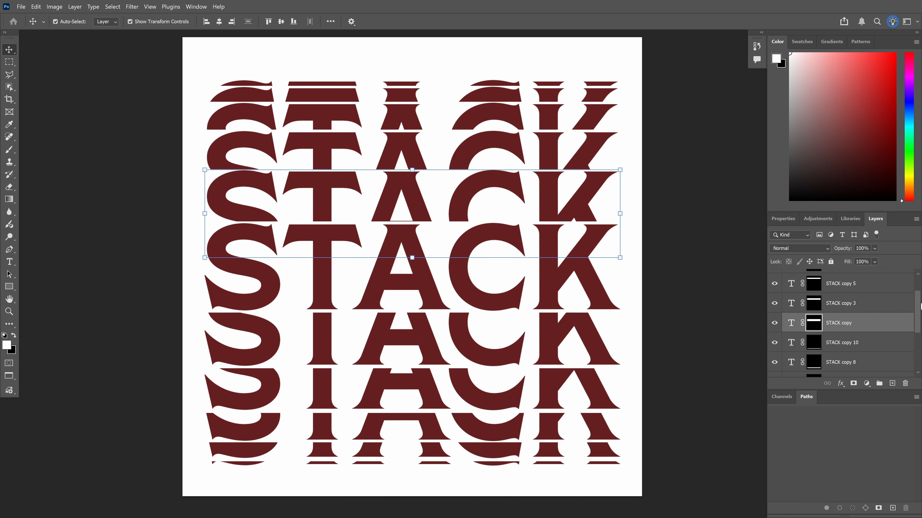
{"action": "scroll", "coordinate": [869, 342], "scroll_direction": "up", "scroll_amount": 4}
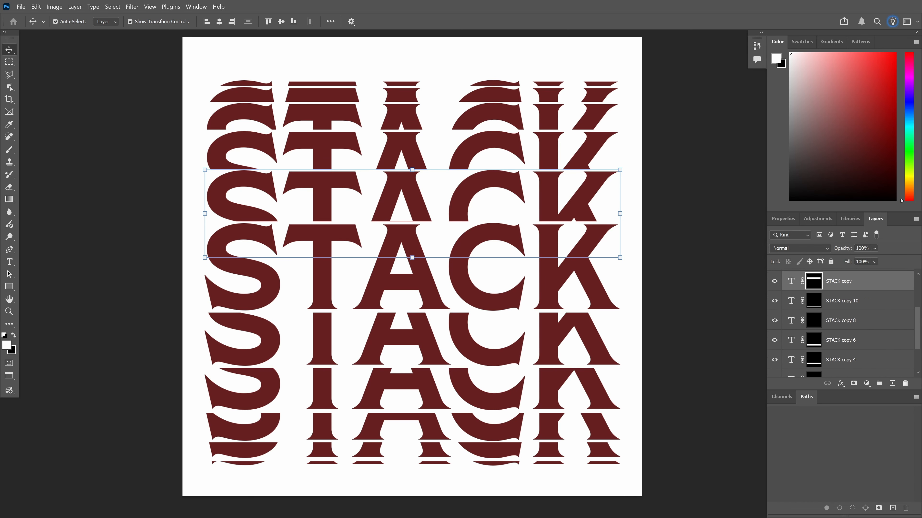
{"action": "left_click", "coordinate": [868, 337]}
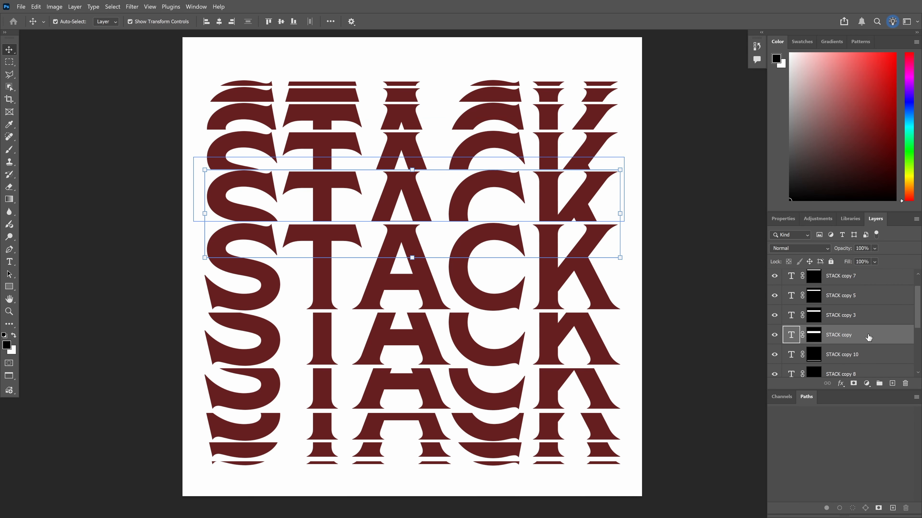
{"action": "key", "text": "Down"}
{"action": "key", "text": "Down"}
{"action": "key", "text": "Down"}
{"action": "key", "text": "Down"}
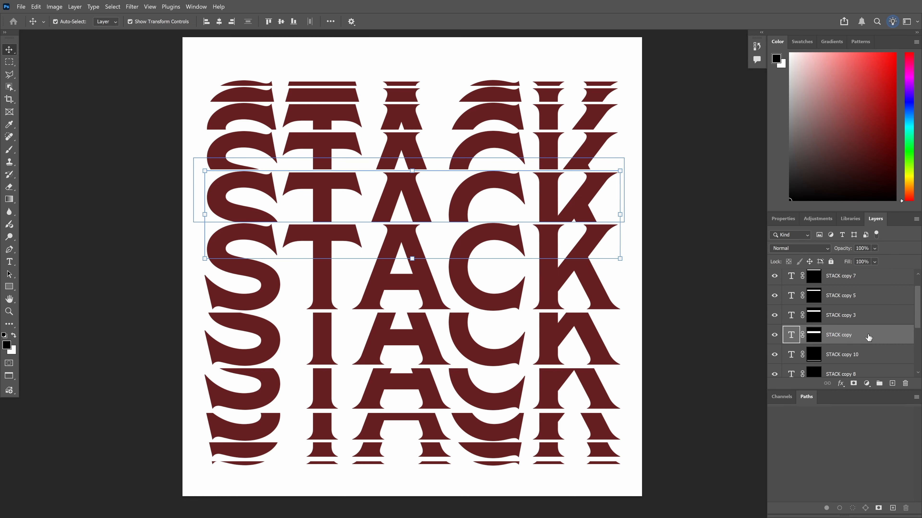
{"action": "left_click", "coordinate": [865, 320]}
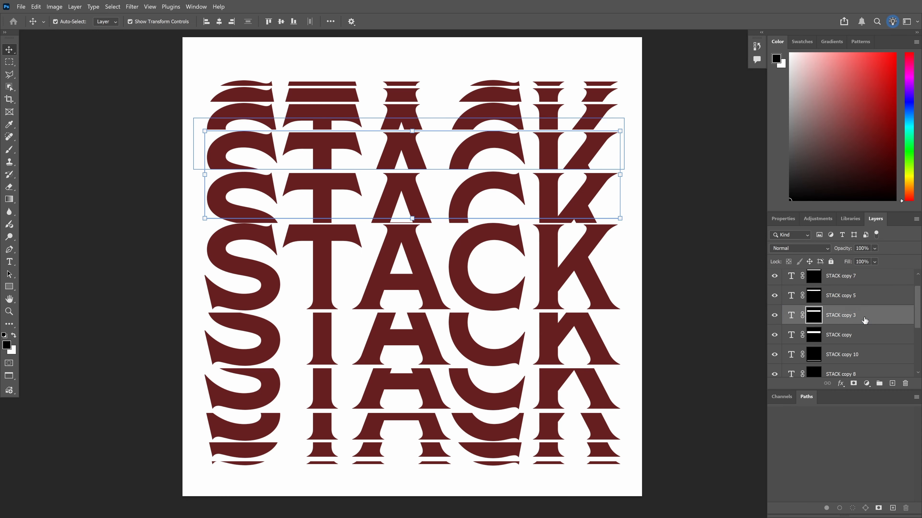
{"action": "key", "text": "Down"}
{"action": "key", "text": "Down"}
{"action": "key", "text": "Down"}
{"action": "key", "text": "Down"}
{"action": "key", "text": "Down"}
{"action": "key", "text": "Down"}
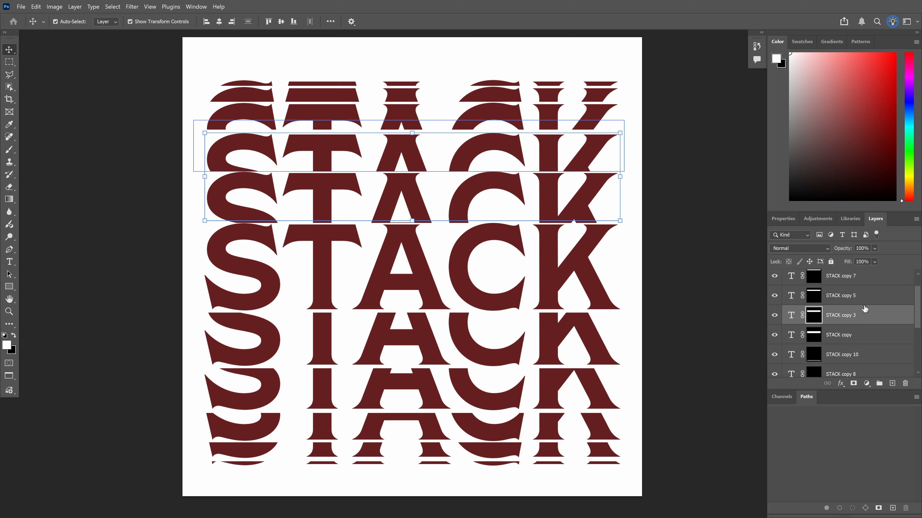
{"action": "left_click", "coordinate": [867, 291]}
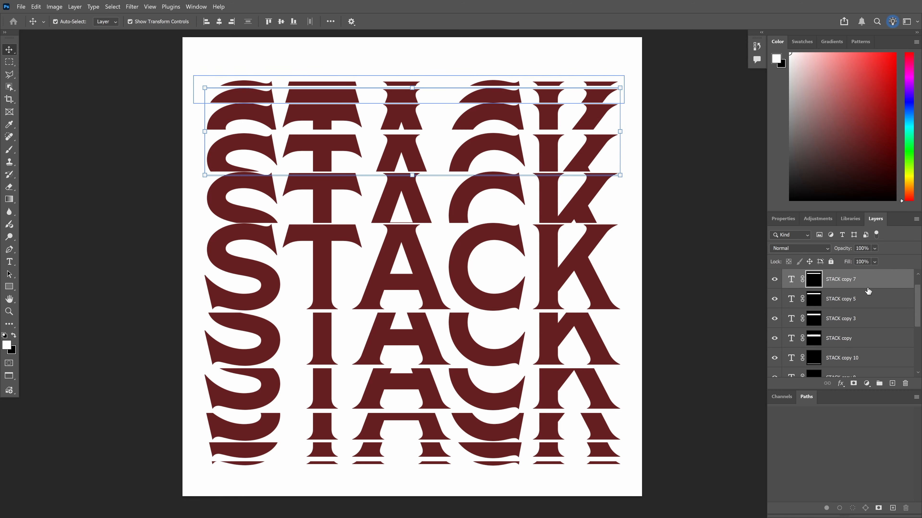
{"action": "left_click", "coordinate": [867, 299]}
{"action": "key", "text": "shift+Down"}
{"action": "left_click", "coordinate": [875, 284]}
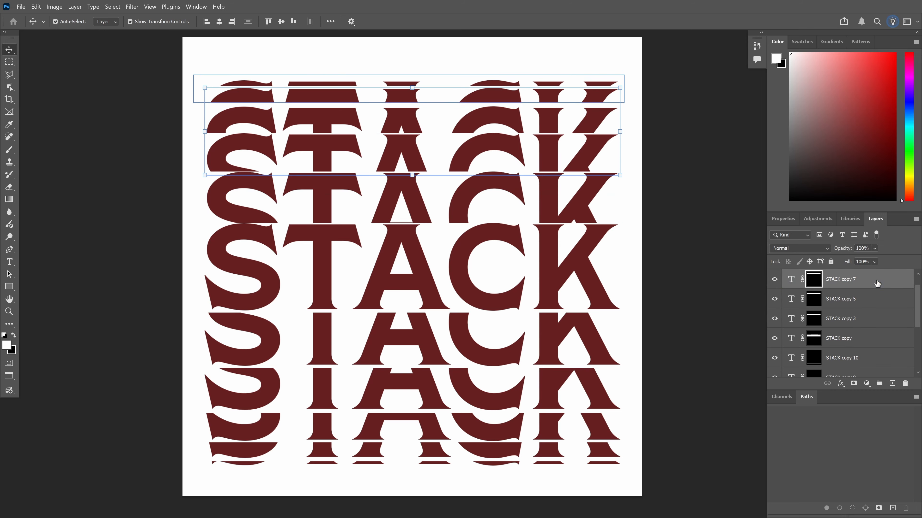
Duplicate STACK copy 7 as STACK copy 9 and place it as the new thin top slice
{"action": "key", "text": "ctrl+j"}
{"action": "key", "text": "shift+Up"}
{"action": "key", "text": "shift+Up"}
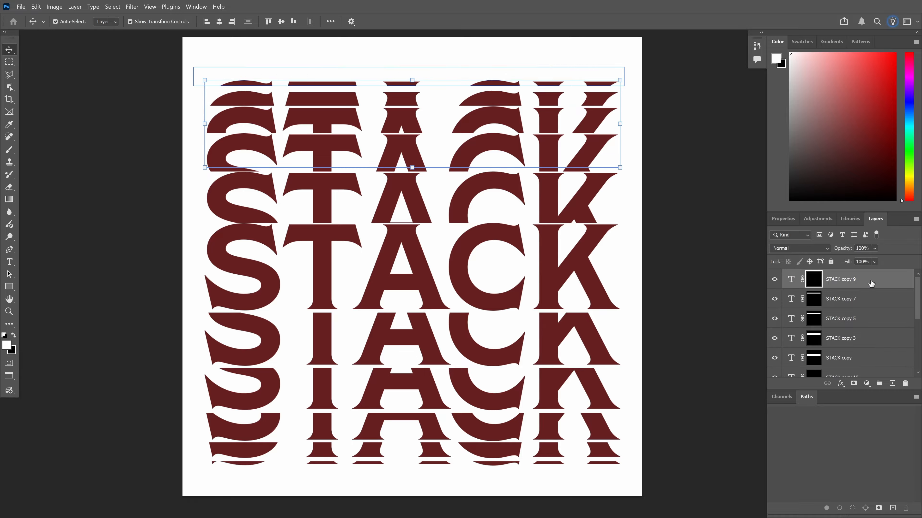
{"action": "key", "text": "Down"}
{"action": "key", "text": "Down"}
{"action": "key", "text": "Down"}
{"action": "key", "text": "Down"}
{"action": "key", "text": "Down"}
{"action": "key", "text": "Down"}
{"action": "key", "text": "Down"}
{"action": "key", "text": "Down"}
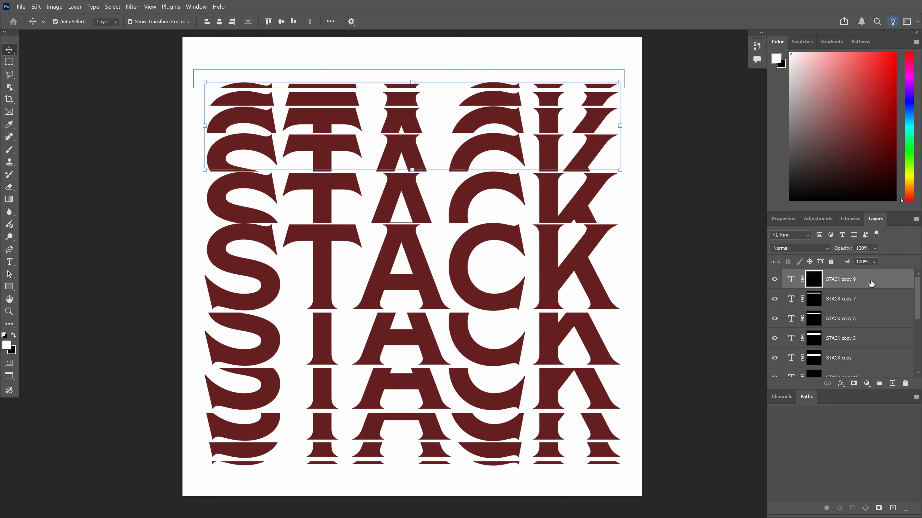
{"action": "left_click", "coordinate": [678, 399]}
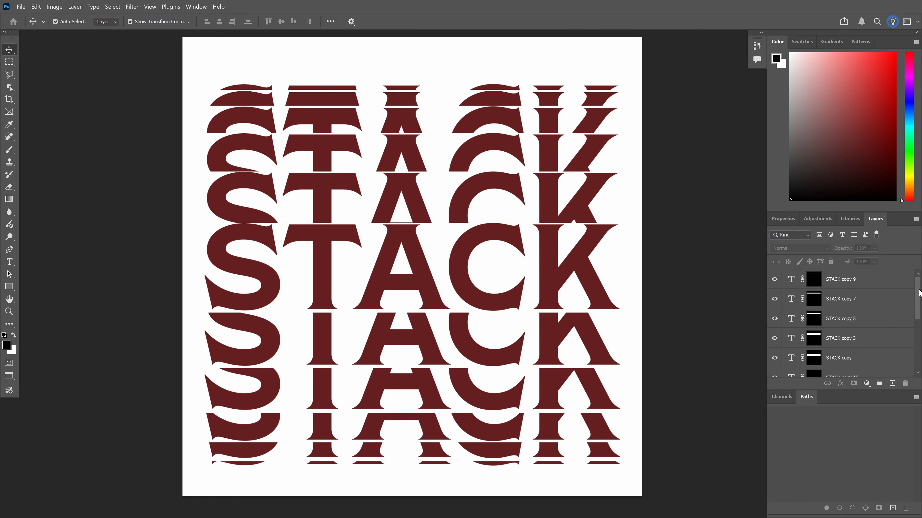
Nudge the lower slices STACK copy 2, 4, 6 and 8 upward to tighten their spacing
{"action": "scroll", "coordinate": [919, 292], "scroll_direction": "down", "scroll_amount": 5}
{"action": "left_click", "coordinate": [855, 337]}
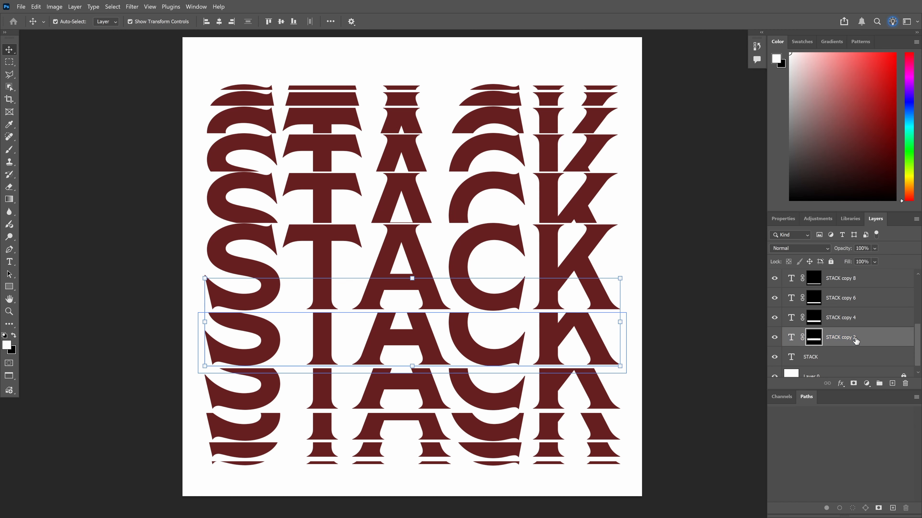
{"action": "key", "text": "Up"}
{"action": "key", "text": "Up"}
{"action": "key", "text": "Up"}
{"action": "key", "text": "Up"}
{"action": "key", "text": "Up"}
{"action": "key", "text": "Up"}
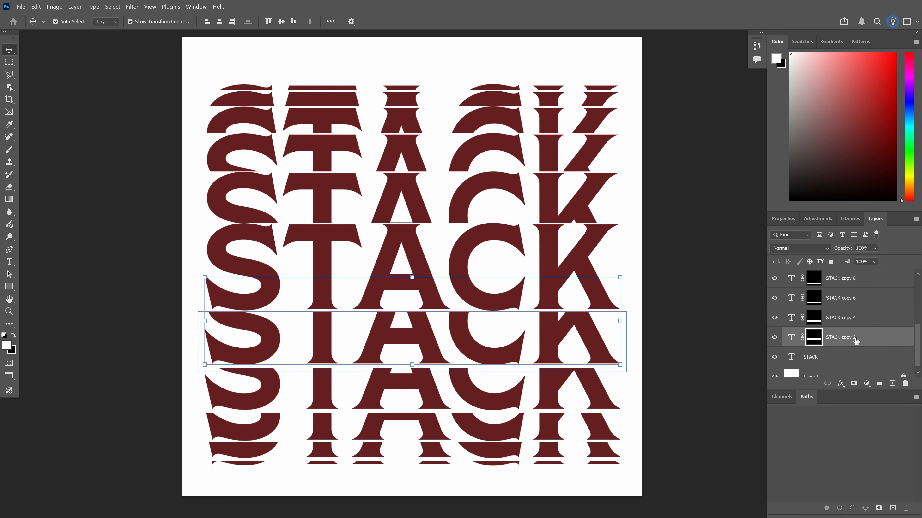
{"action": "left_click", "coordinate": [866, 320]}
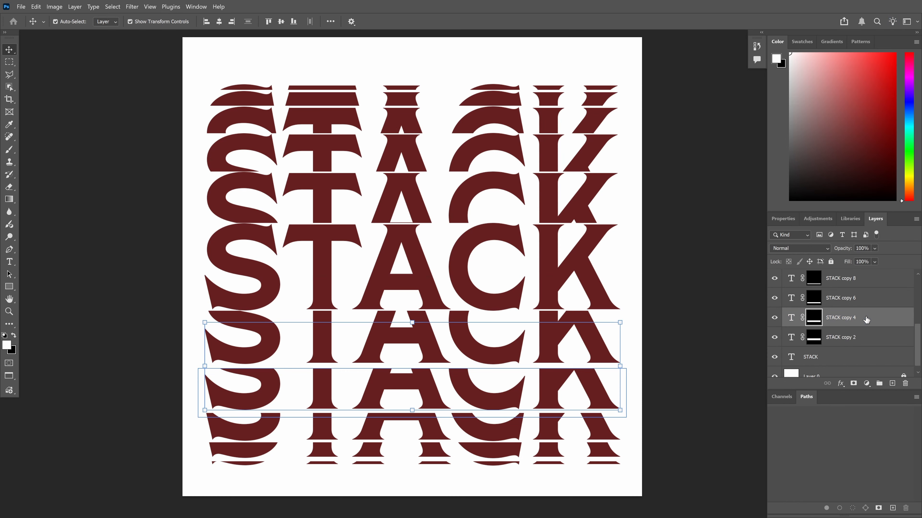
{"action": "key", "text": "Up"}
{"action": "key", "text": "Up"}
{"action": "key", "text": "Up"}
{"action": "key", "text": "Up"}
{"action": "key", "text": "Up"}
{"action": "key", "text": "Up"}
{"action": "key", "text": "Up"}
{"action": "key", "text": "Up"}
{"action": "key", "text": "Up"}
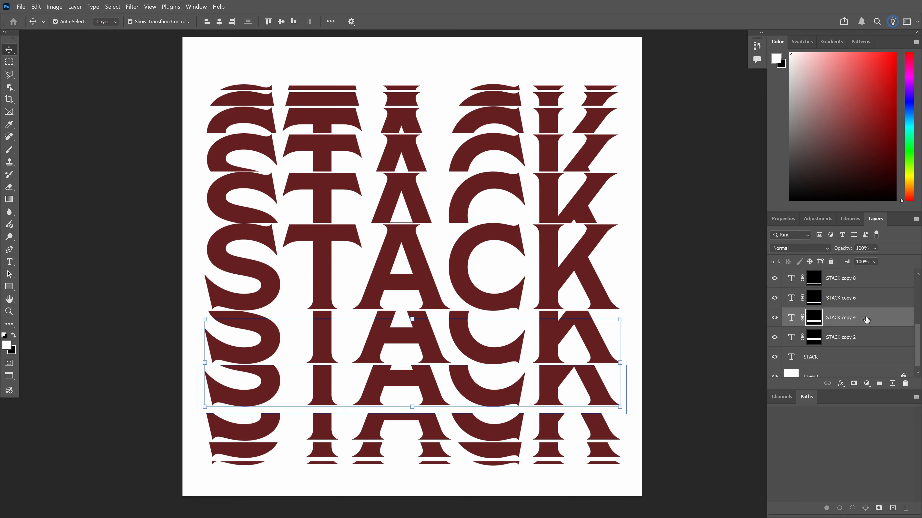
{"action": "left_click", "coordinate": [869, 299]}
{"action": "key", "text": "Up"}
{"action": "key", "text": "Up"}
{"action": "key", "text": "Up"}
{"action": "key", "text": "Up"}
{"action": "key", "text": "Up"}
{"action": "key", "text": "Up"}
{"action": "key", "text": "Up"}
{"action": "key", "text": "Up"}
{"action": "key", "text": "Up"}
{"action": "key", "text": "Up"}
{"action": "key", "text": "Up"}
{"action": "key", "text": "Up"}
{"action": "key", "text": "Up"}
{"action": "key", "text": "Up"}
{"action": "key", "text": "Up"}
{"action": "key", "text": "Up"}
{"action": "key", "text": "Up"}
{"action": "key", "text": "Up"}
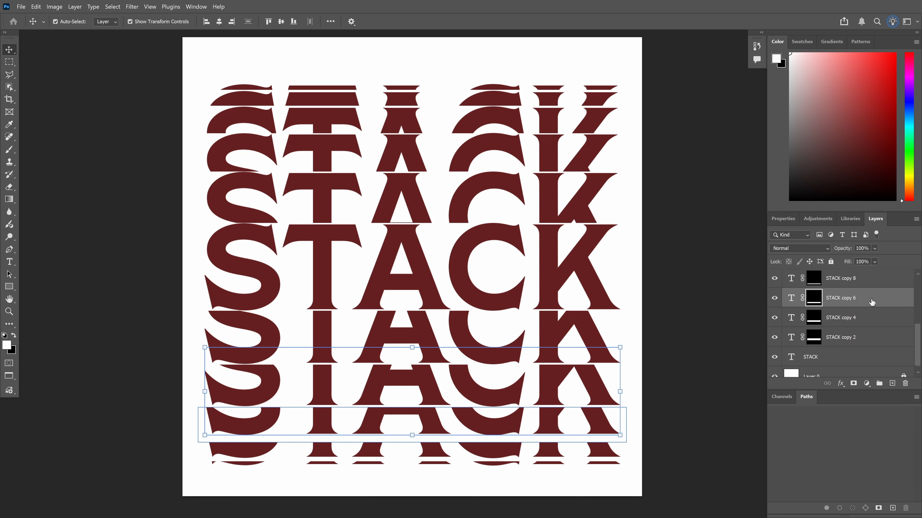
{"action": "key", "text": "Up"}
{"action": "key", "text": "Up"}
{"action": "key", "text": "Up"}
{"action": "key", "text": "Up"}
{"action": "key", "text": "Up"}
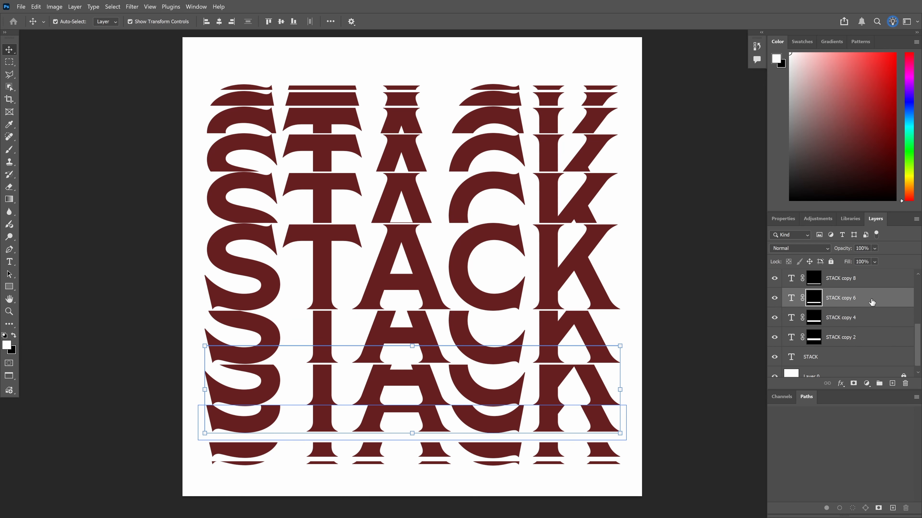
{"action": "key", "text": "Down"}
{"action": "key", "text": "Down"}
{"action": "key", "text": "Down"}
{"action": "key", "text": "Down"}
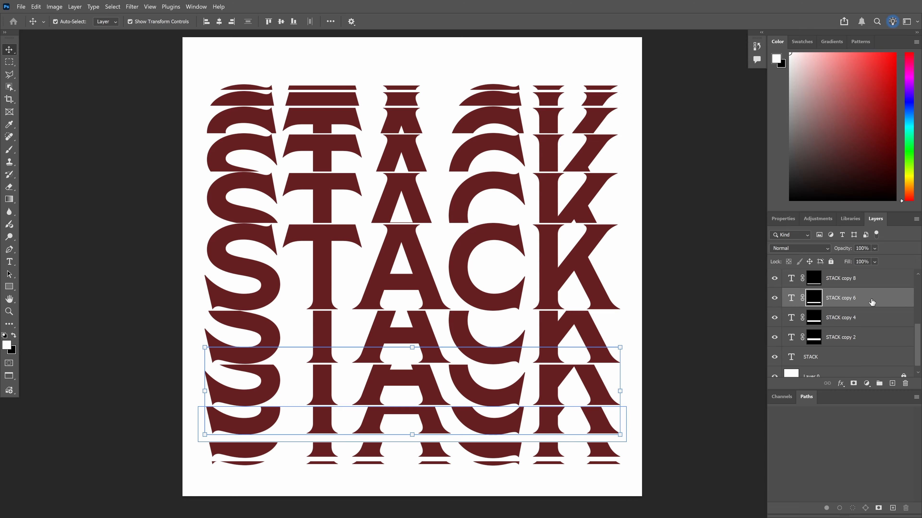
{"action": "key", "text": "Down"}
{"action": "key", "text": "Down"}
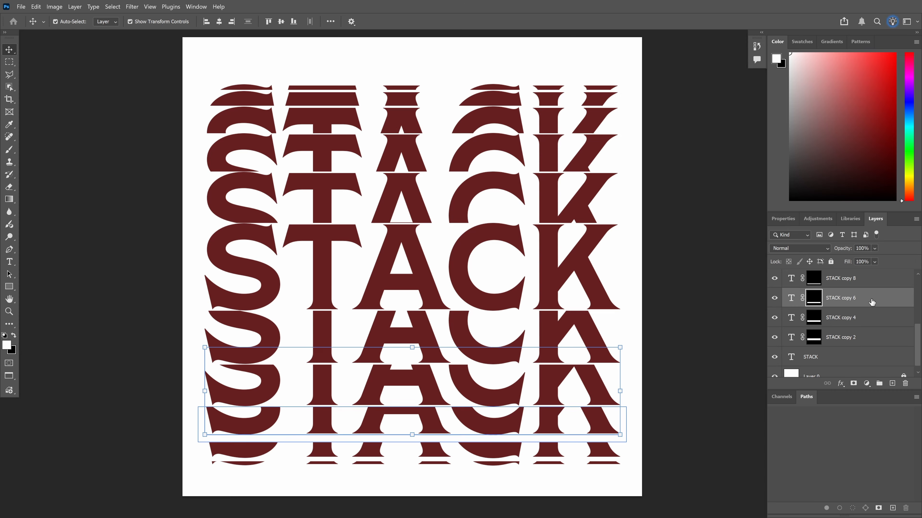
{"action": "left_click", "coordinate": [875, 278]}
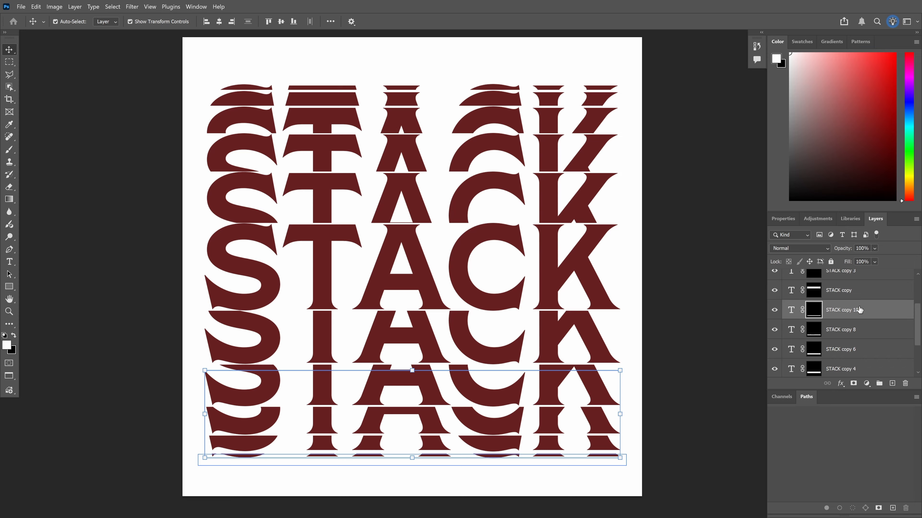
{"action": "key", "text": "Up"}
{"action": "key", "text": "Up"}
{"action": "key", "text": "Up"}
{"action": "key", "text": "Up"}
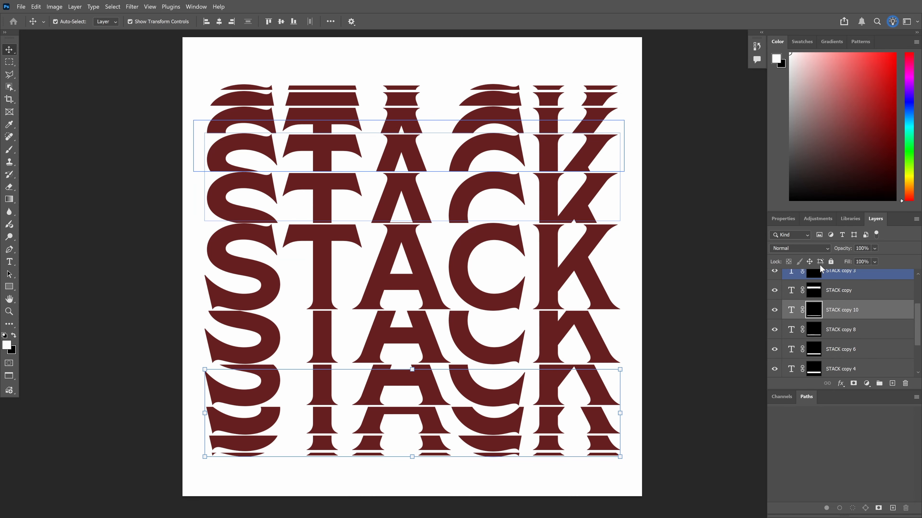
Realign the selected slice layers on their horizontal centres
{"action": "left_click_drag", "start_coordinate": [165, 64], "coordinate": [460, 463]}
{"action": "left_click", "coordinate": [220, 24]}
{"action": "left_click", "coordinate": [679, 154]}
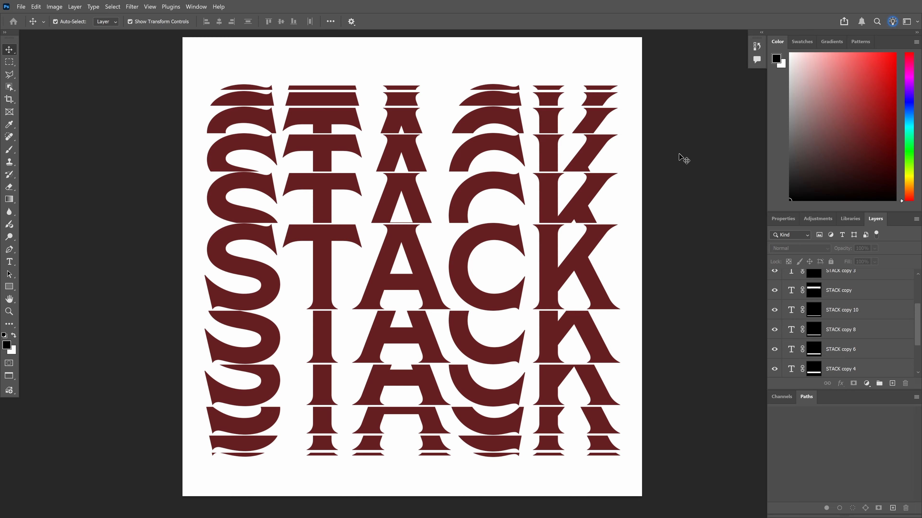
{"action": "scroll", "coordinate": [882, 329], "scroll_direction": "up", "scroll_amount": 3}
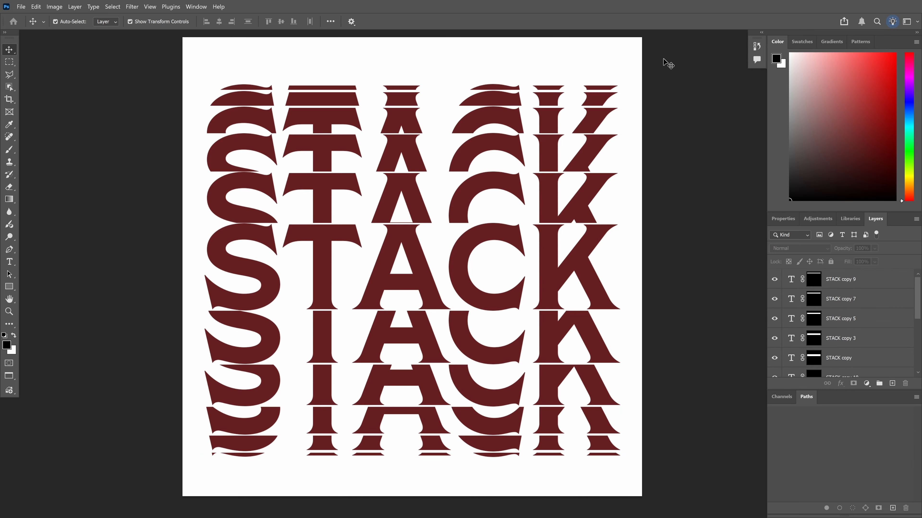
{"action": "left_click_drag", "start_coordinate": [670, 62], "coordinate": [521, 151]}
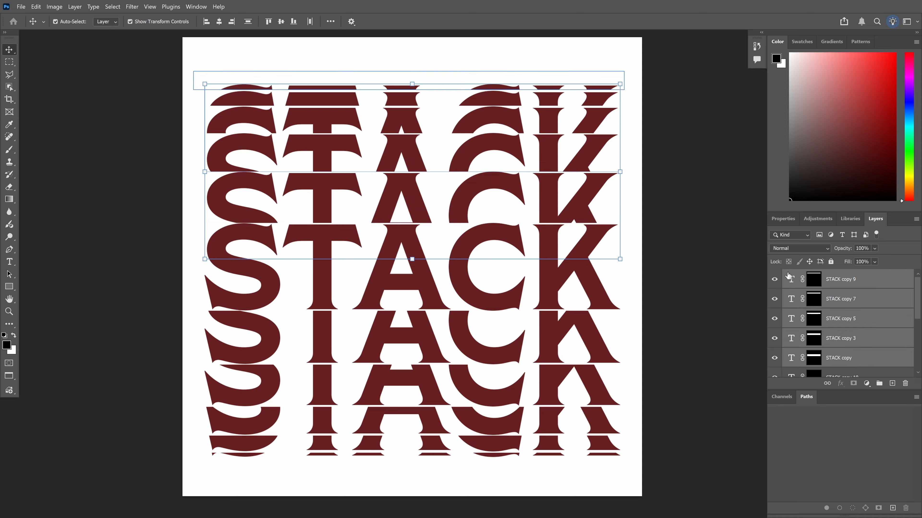
Group the five upper slices and the five lower slices into two separate groups
{"action": "key", "text": "ctrl+g"}
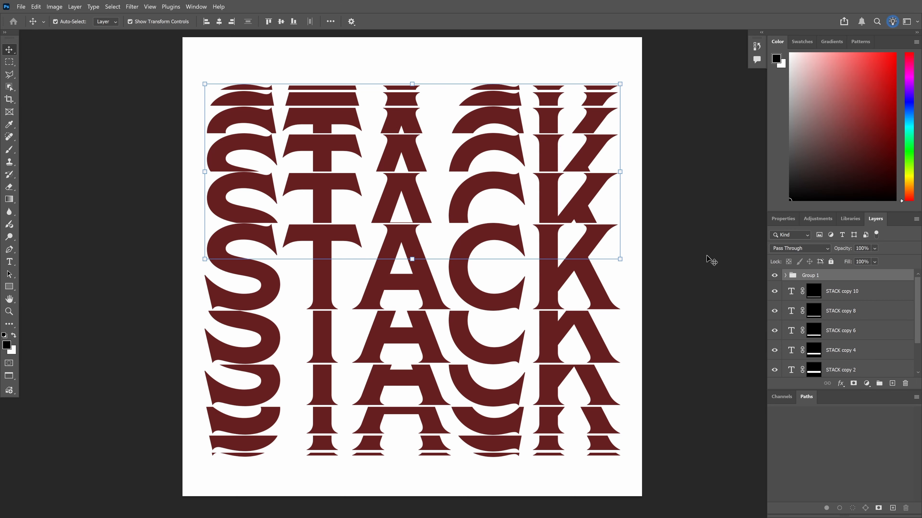
{"action": "left_click_drag", "start_coordinate": [698, 488], "coordinate": [466, 348]}
{"action": "key", "text": "ctrl+g"}
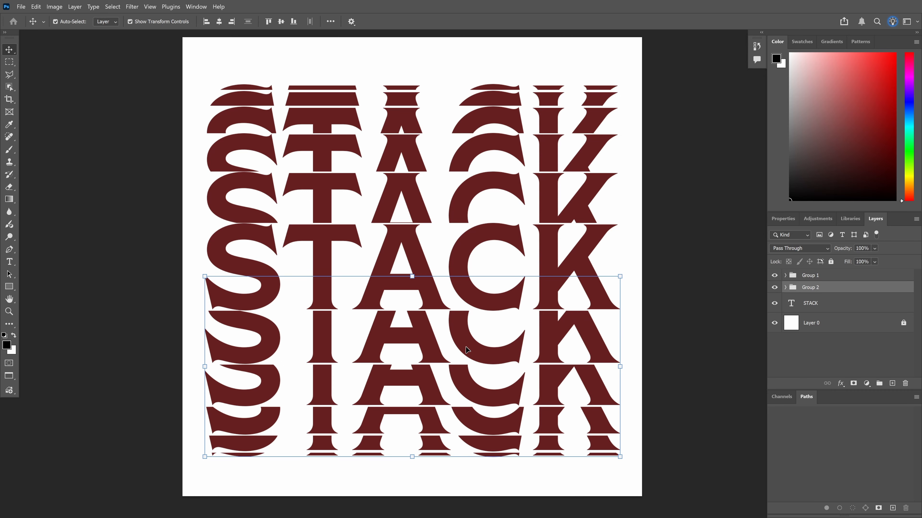
Rename the two groups 'Top Stack' and 'Bottom Stack'
{"action": "left_click", "coordinate": [811, 276]}
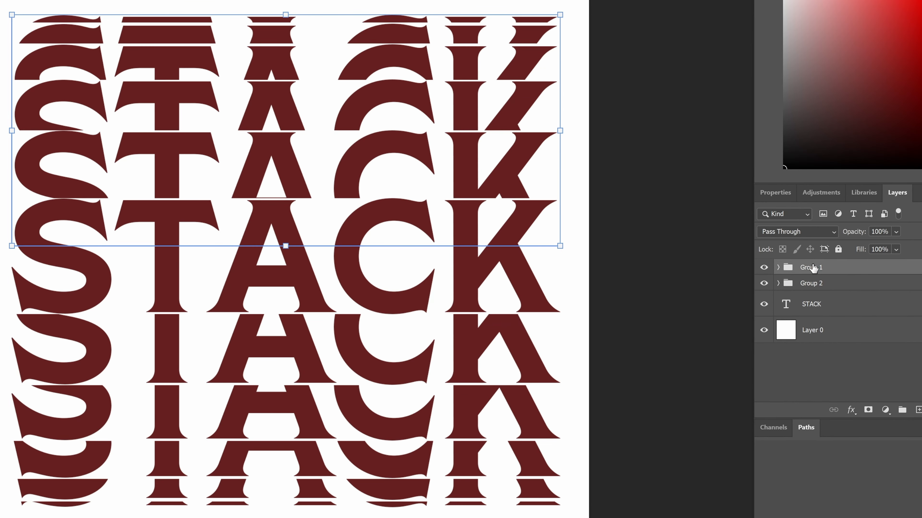
{"action": "double_click", "coordinate": [812, 268]}
{"action": "type", "text": "Top Stack"}
{"action": "double_click", "coordinate": [814, 283]}
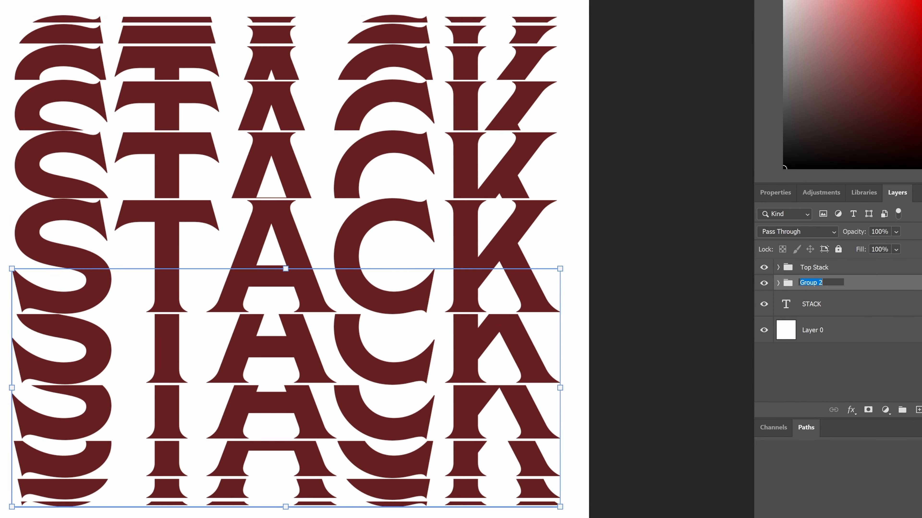
{"action": "type", "text": "Bottom Stack"}
{"action": "key", "text": "Return"}
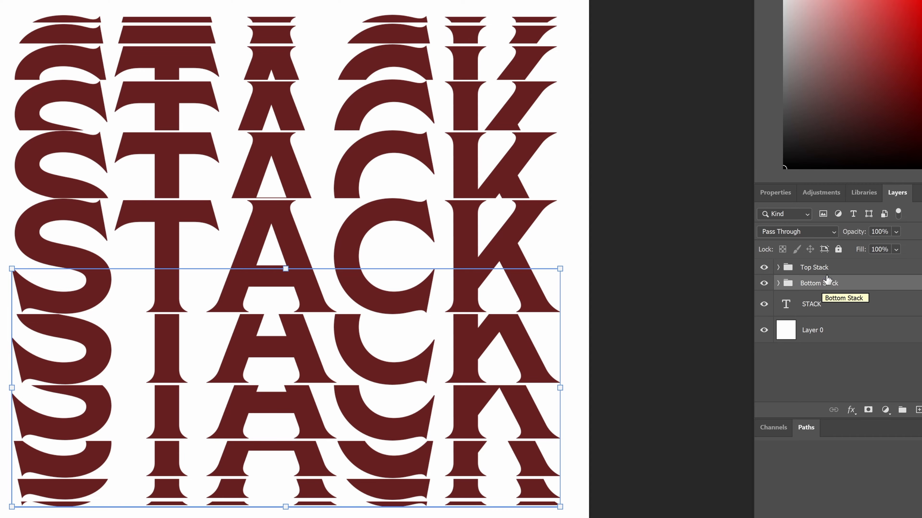
{"action": "left_click", "coordinate": [862, 268]}
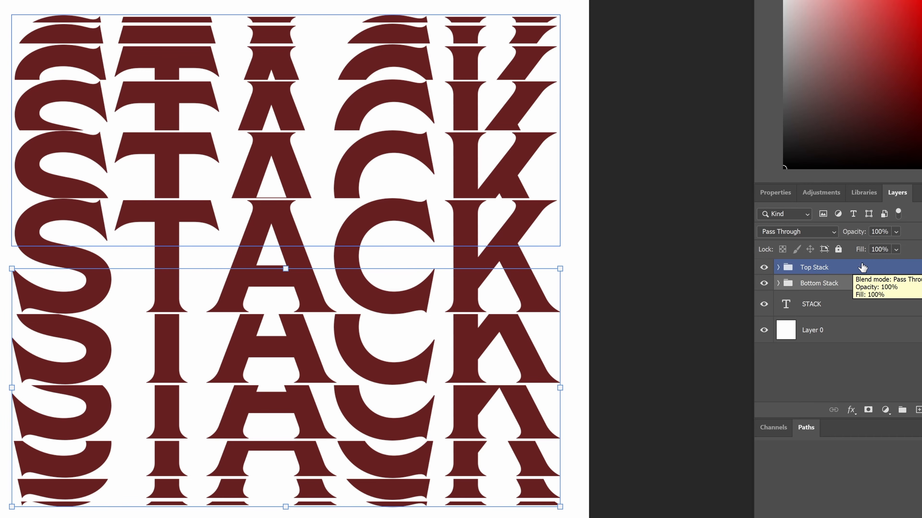
Give the Top Stack group a Stroke layer style with Fill Opacity set to 0
{"action": "double_click", "coordinate": [888, 269]}
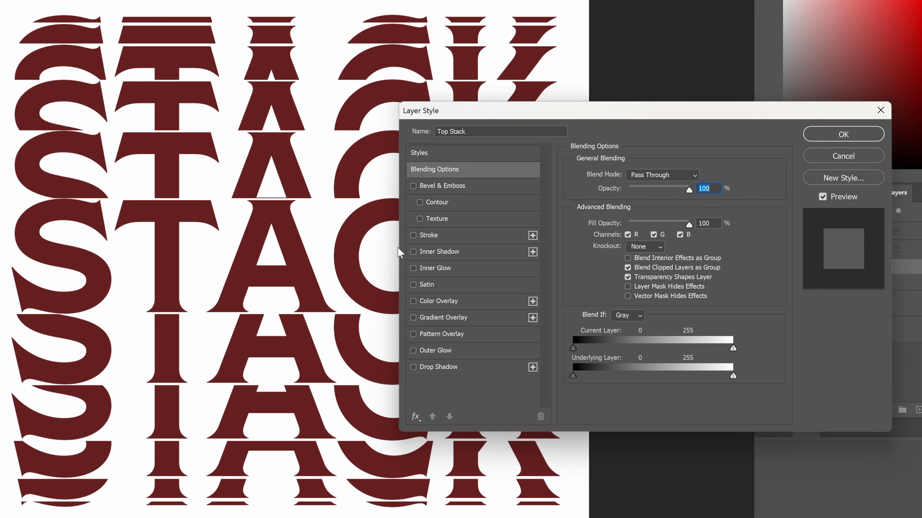
{"action": "left_click", "coordinate": [413, 236]}
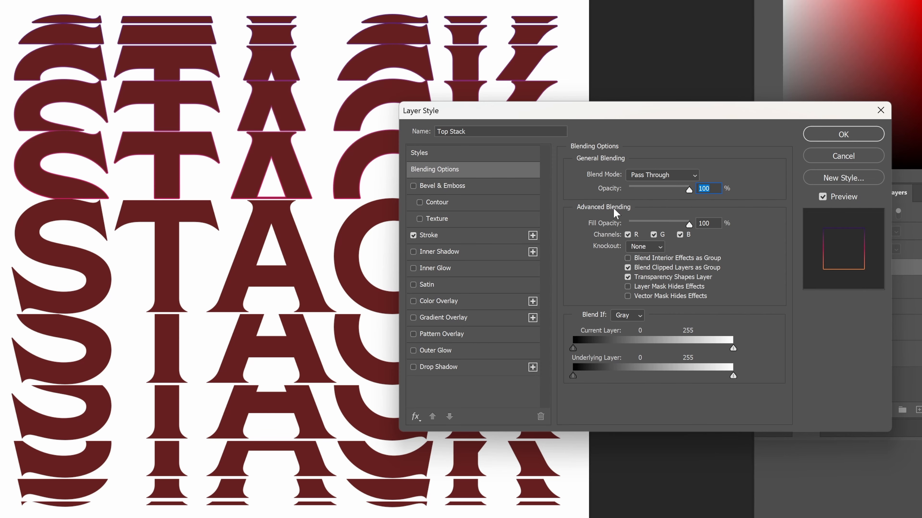
{"action": "left_click_drag", "start_coordinate": [689, 228], "coordinate": [598, 228]}
{"action": "key", "text": "Tab"}
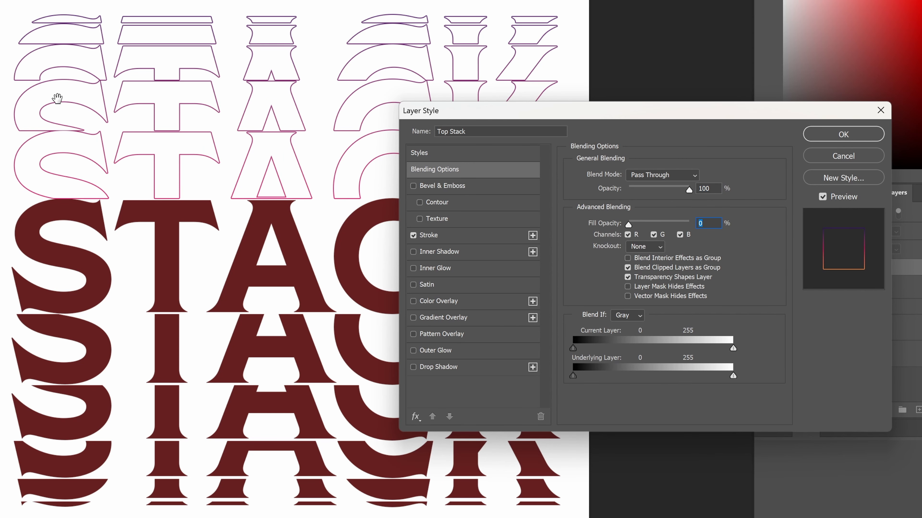
{"action": "left_click", "coordinate": [859, 139]}
{"action": "left_click", "coordinate": [865, 308]}
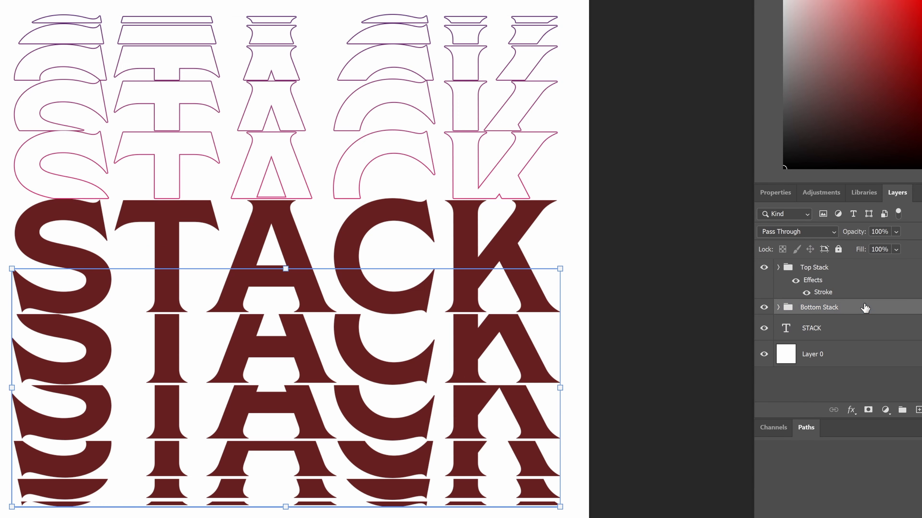
Enable a Stroke on Bottom Stack with 0% fill opacity and Gradient as the fill type
{"action": "double_click", "coordinate": [864, 307]}
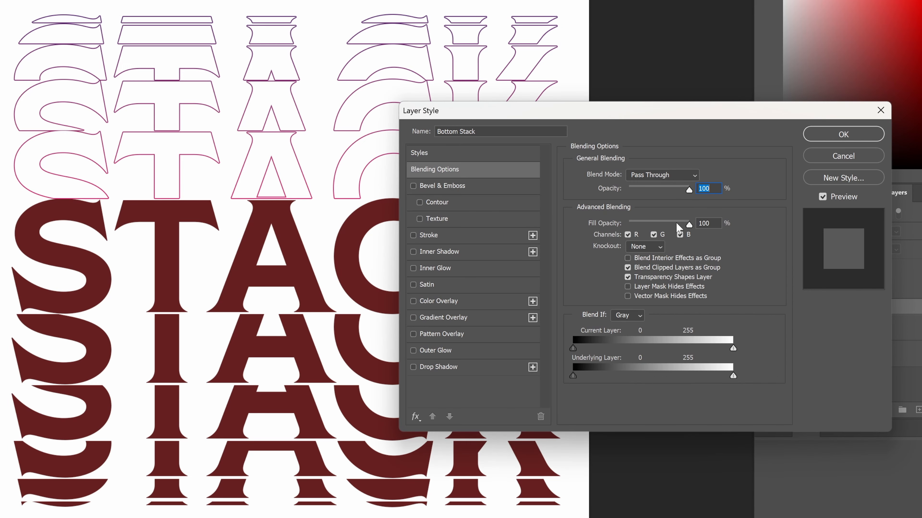
{"action": "left_click_drag", "start_coordinate": [688, 225], "coordinate": [468, 240]}
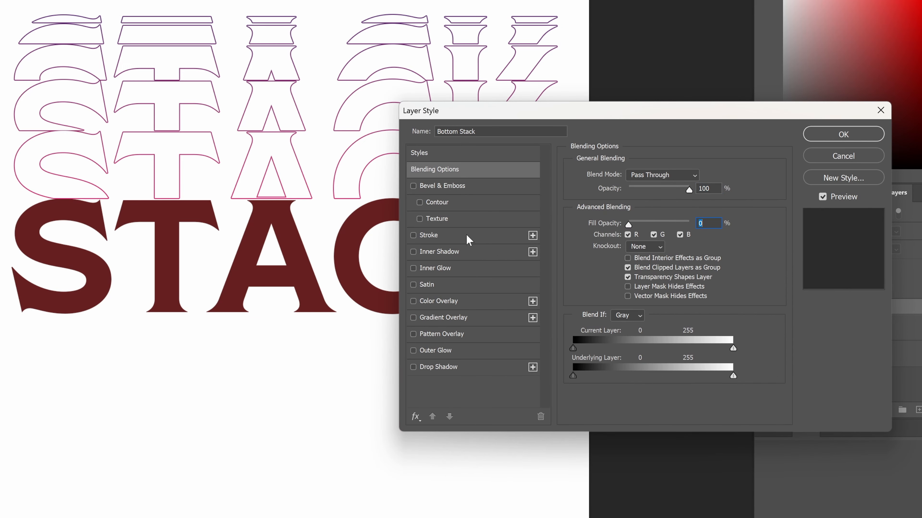
{"action": "left_click", "coordinate": [412, 236]}
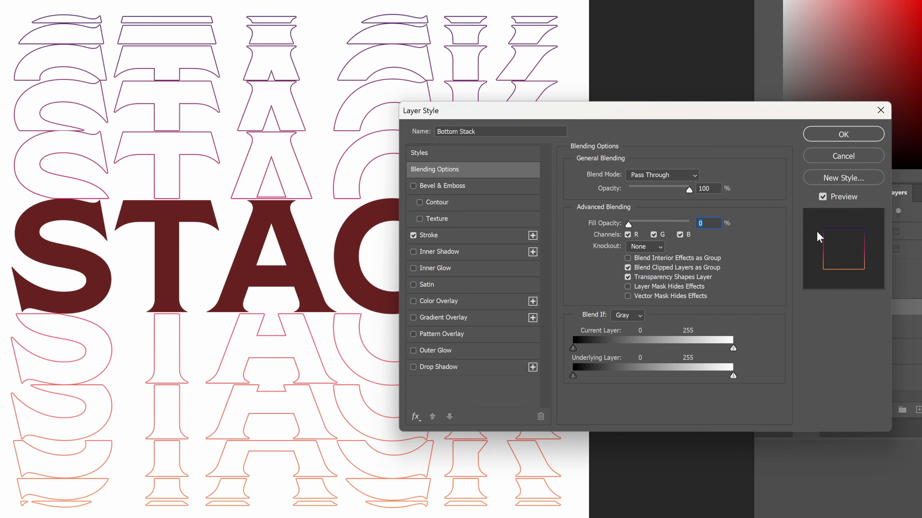
{"action": "left_click", "coordinate": [458, 239]}
{"action": "left_click", "coordinate": [630, 249]}
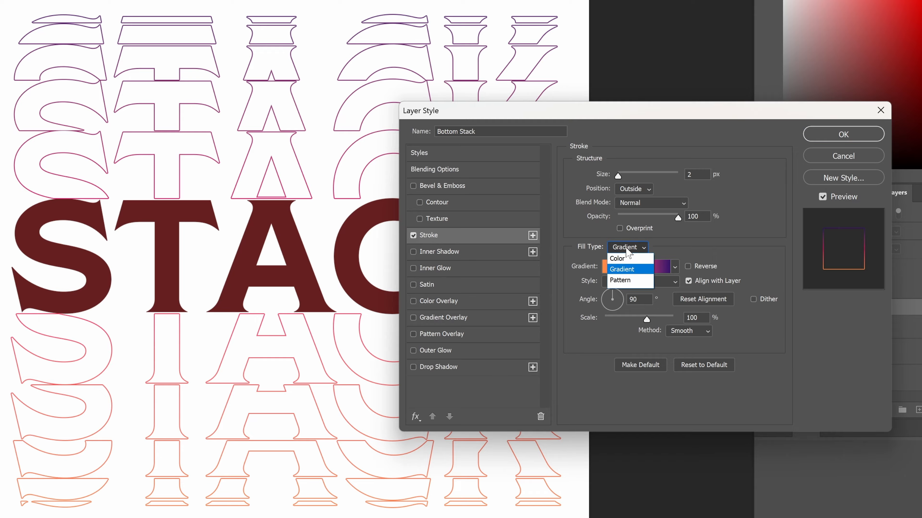
{"action": "left_click", "coordinate": [621, 252]}
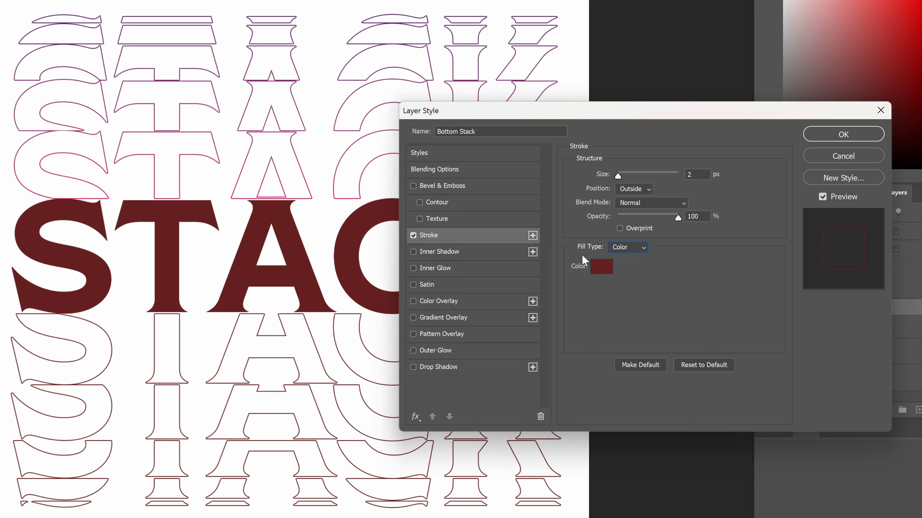
{"action": "left_click", "coordinate": [631, 250]}
{"action": "left_click", "coordinate": [636, 267]}
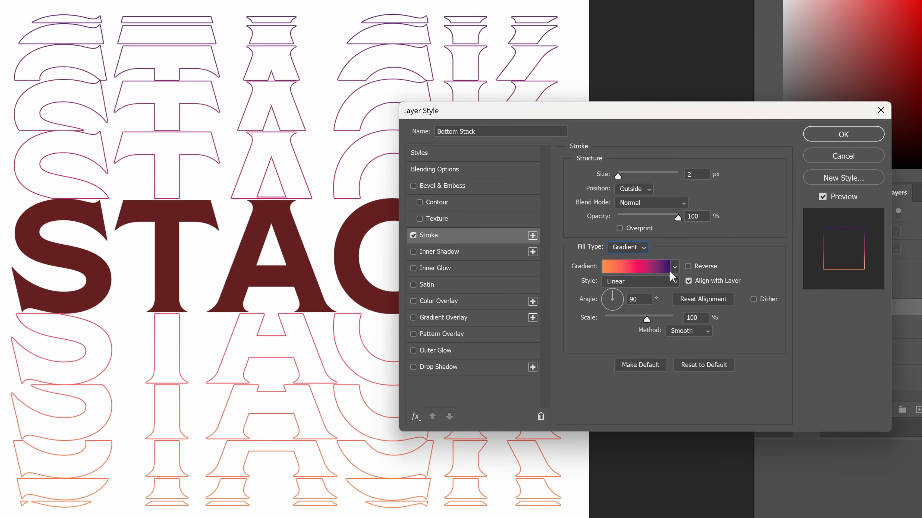
Choose the orange-to-purple Red_07 preset from the Reds gradients and apply the stroke style
{"action": "left_click", "coordinate": [632, 268]}
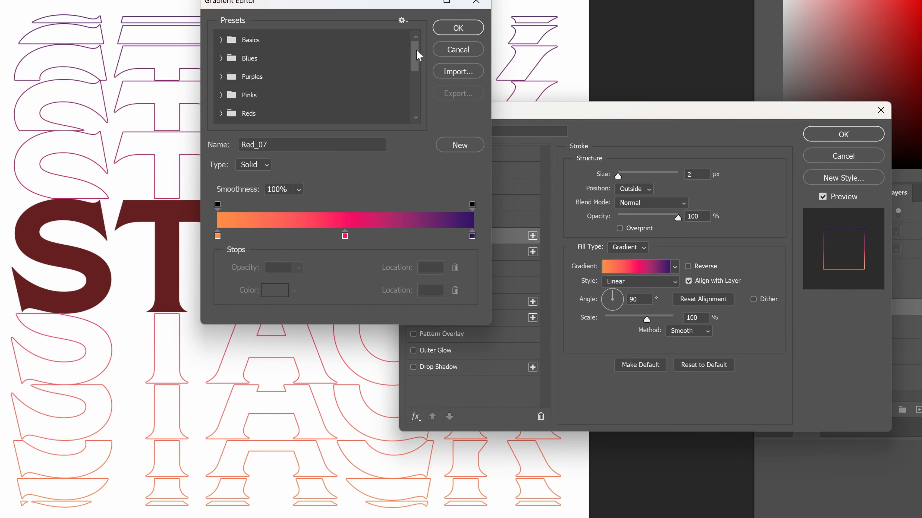
{"action": "left_click_drag", "start_coordinate": [417, 51], "coordinate": [413, 73]}
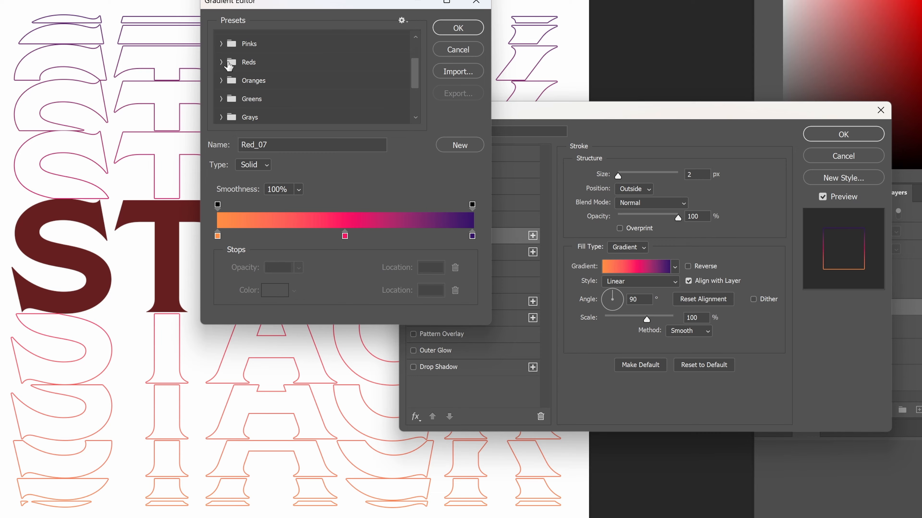
{"action": "left_click", "coordinate": [222, 62]}
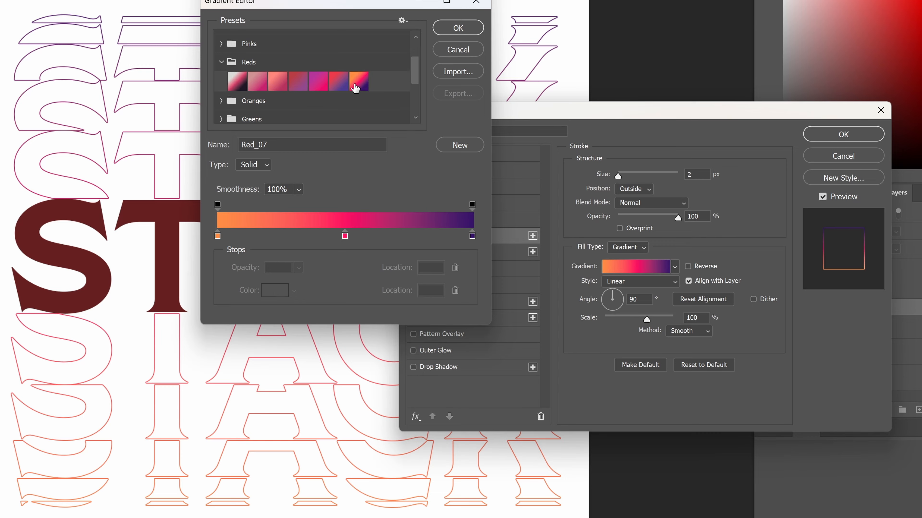
{"action": "left_click", "coordinate": [336, 87]}
{"action": "left_click", "coordinate": [316, 86]}
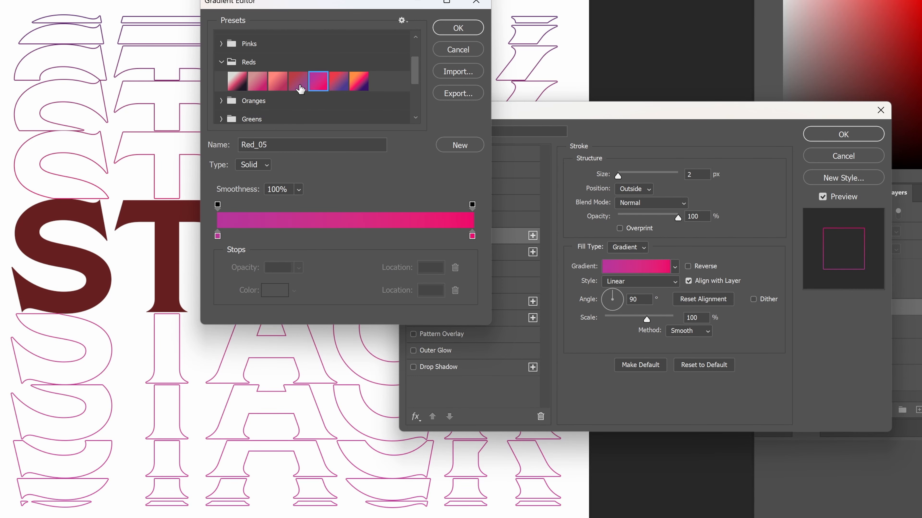
{"action": "left_click", "coordinate": [300, 88]}
{"action": "left_click", "coordinate": [361, 84]}
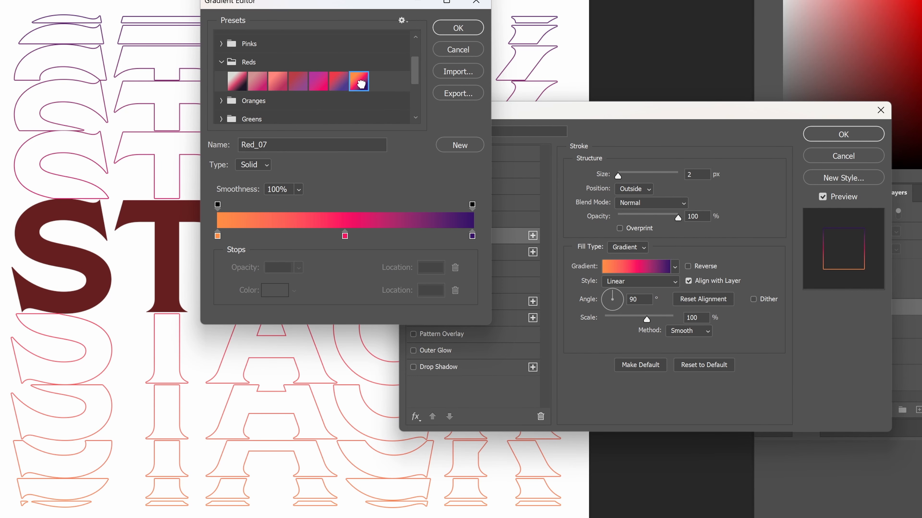
{"action": "left_click", "coordinate": [464, 28]}
{"action": "key", "text": "Return"}
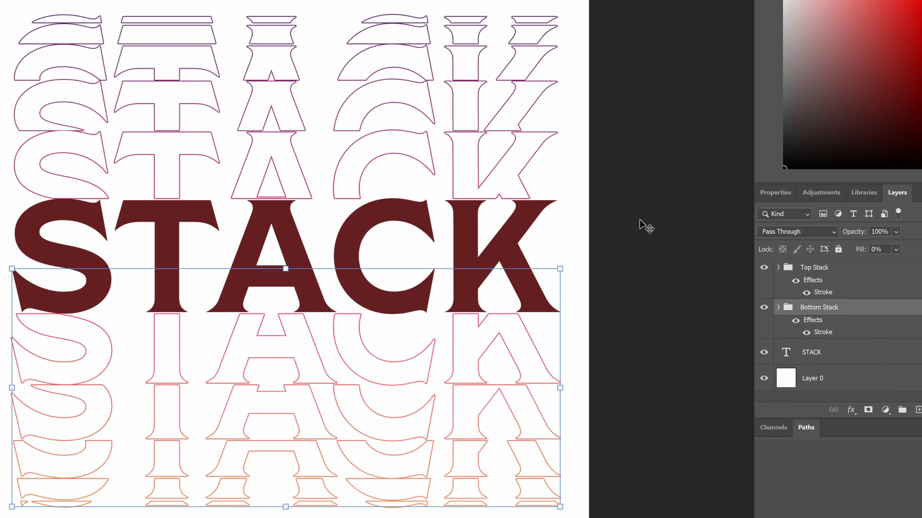
{"action": "left_click", "coordinate": [840, 362]}
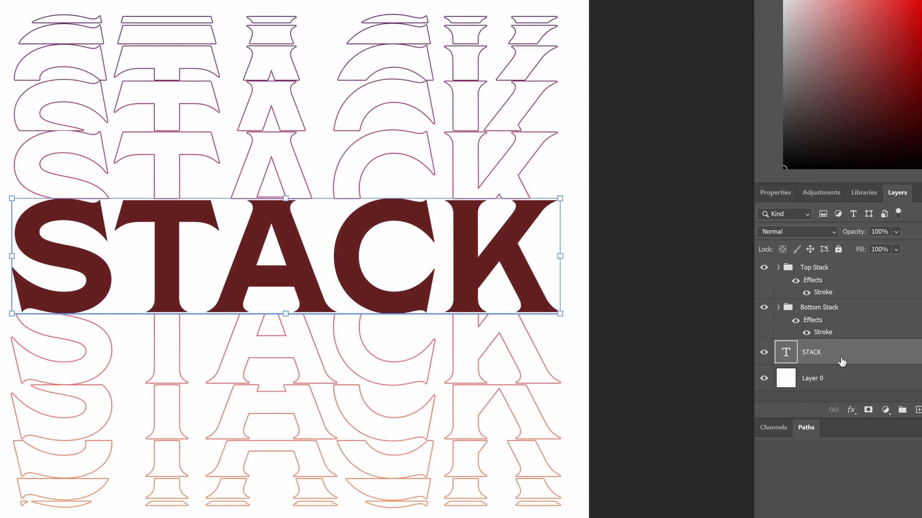
Add a purple-to-orange Gradient Overlay to the STACK text layer with Fill Opacity at 0%
{"action": "double_click", "coordinate": [917, 356]}
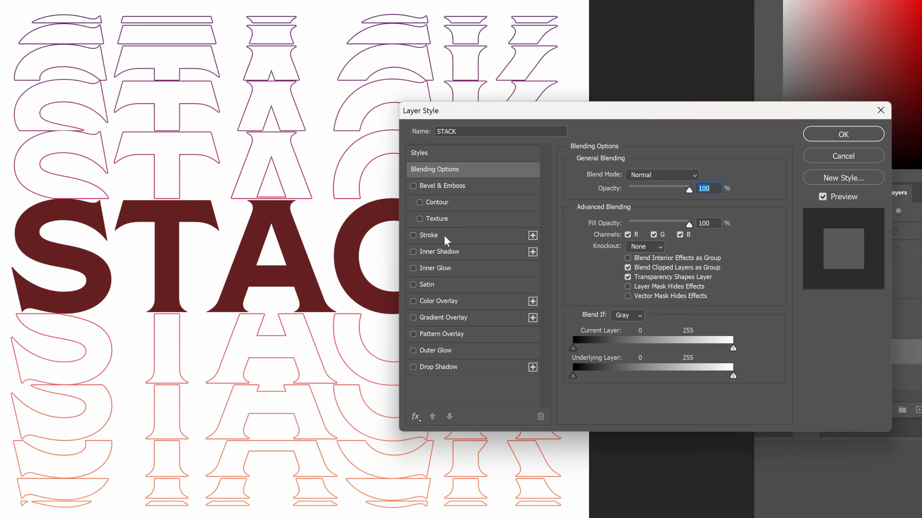
{"action": "left_click", "coordinate": [414, 318]}
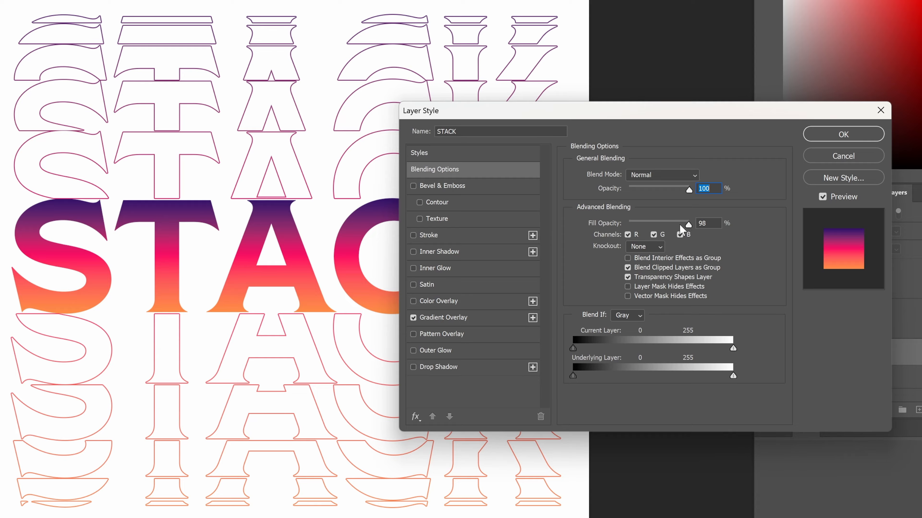
{"action": "key", "text": "Tab"}
{"action": "mouse_move", "coordinate": [688, 226]}
{"action": "left_mouse_down"}
{"action": "mouse_move", "coordinate": [622, 227]}
{"action": "mouse_move", "coordinate": [699, 228]}
{"action": "left_mouse_up"}
{"action": "double_click", "coordinate": [699, 226]}
{"action": "left_click", "coordinate": [413, 318]}
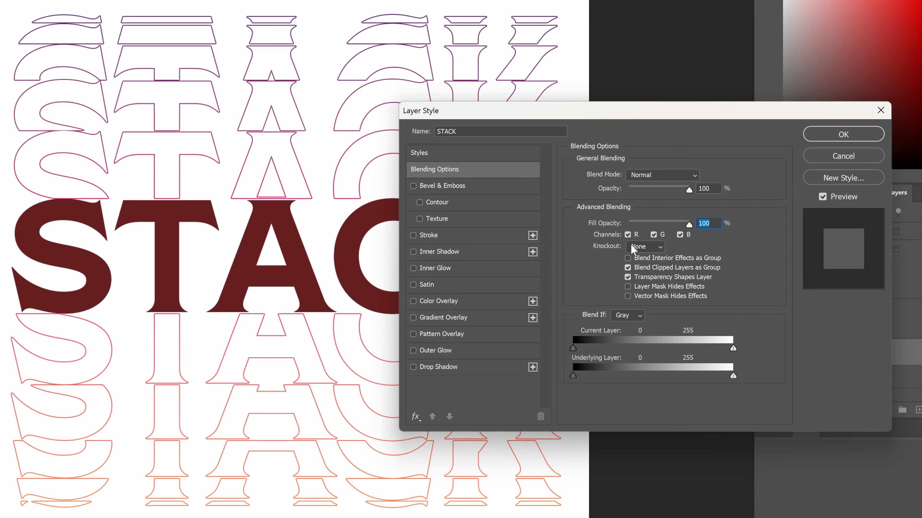
{"action": "type", "text": "91"}
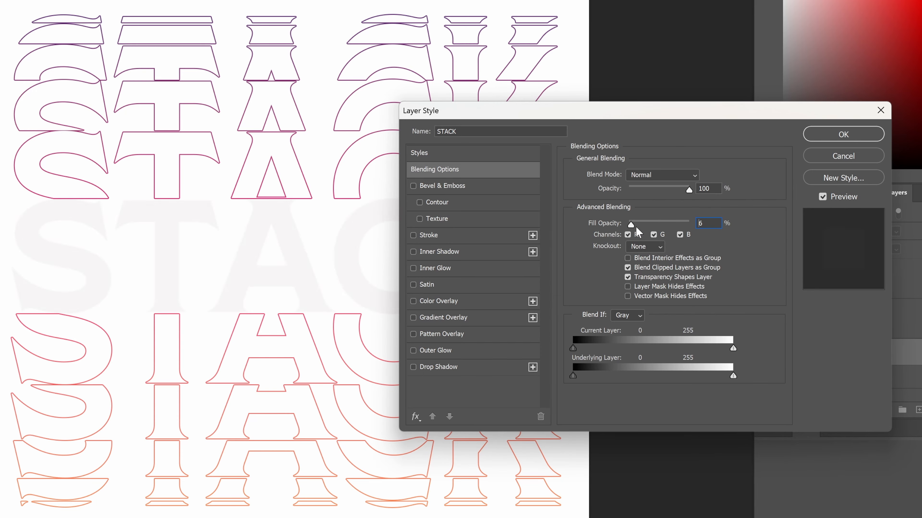
{"action": "key", "text": "BackSpace"}
{"action": "key", "text": "BackSpace"}
{"action": "type", "text": "52"}
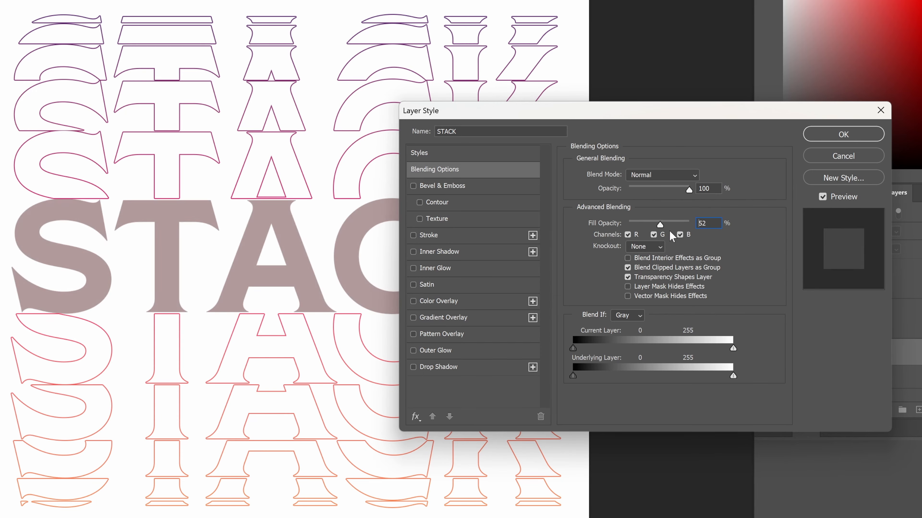
{"action": "left_click_drag", "start_coordinate": [669, 231], "coordinate": [615, 221]}
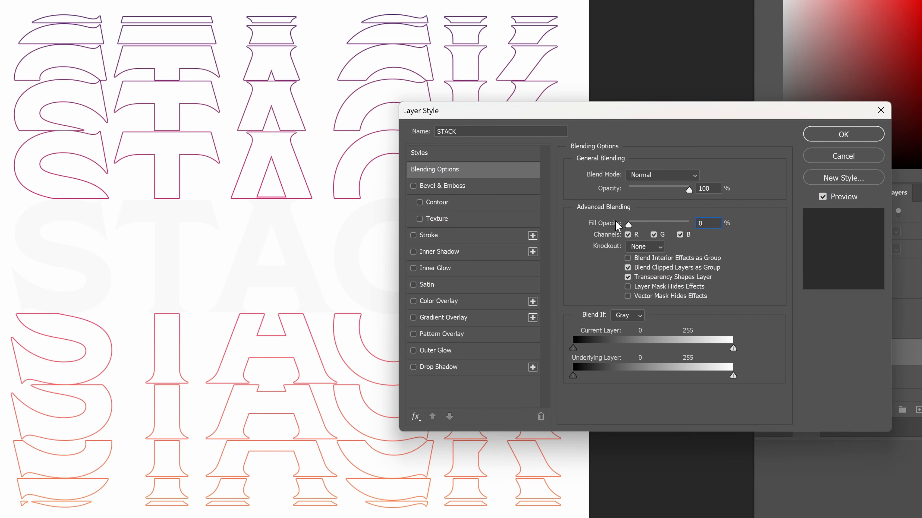
{"action": "left_click", "coordinate": [413, 318]}
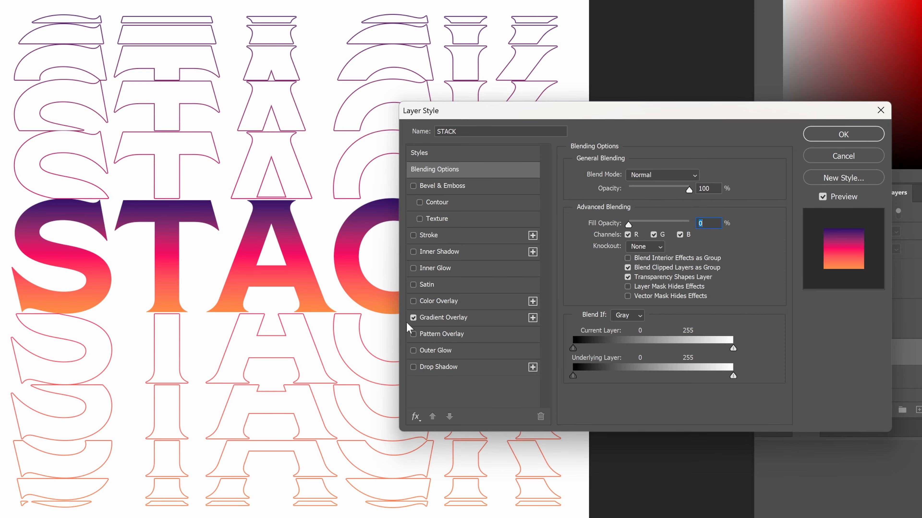
{"action": "left_click", "coordinate": [842, 136]}
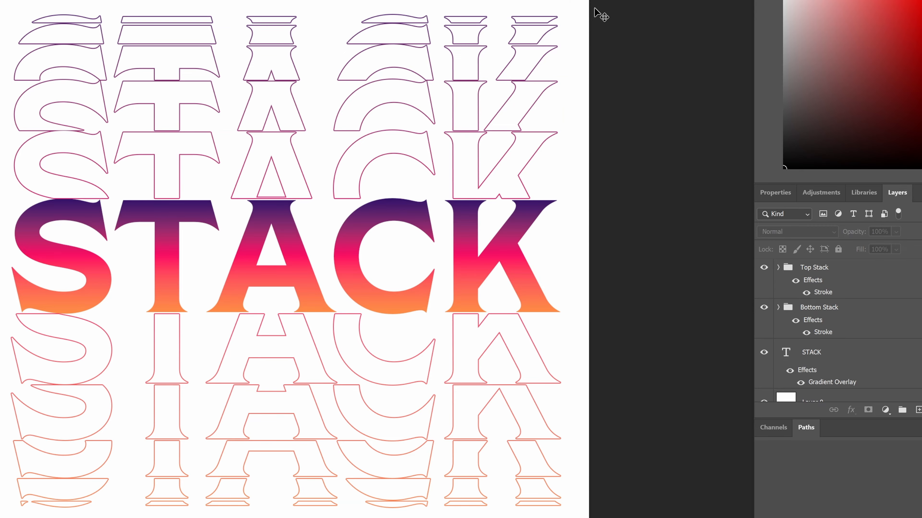
In the Top Stack group, nudge STACK copy 9, STACK copy, copy 3 and copy 5 slices upward
{"action": "left_click", "coordinate": [776, 267]}
{"action": "left_click", "coordinate": [778, 267]}
{"action": "left_click", "coordinate": [871, 321]}
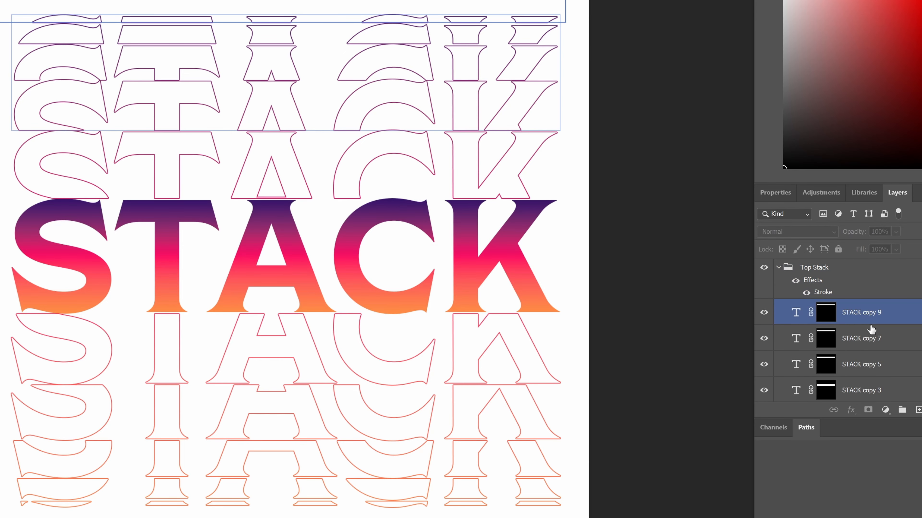
{"action": "key", "text": "Up"}
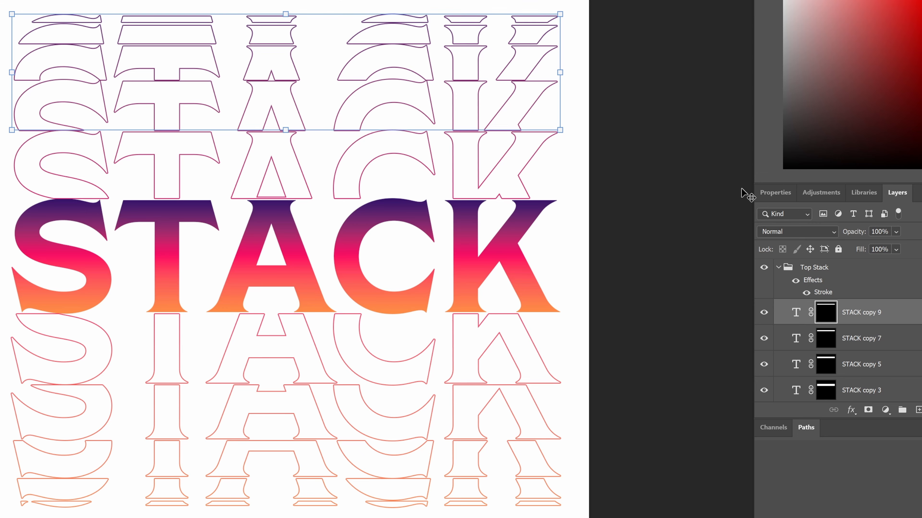
{"action": "scroll", "coordinate": [871, 359], "scroll_direction": "down", "scroll_amount": 3}
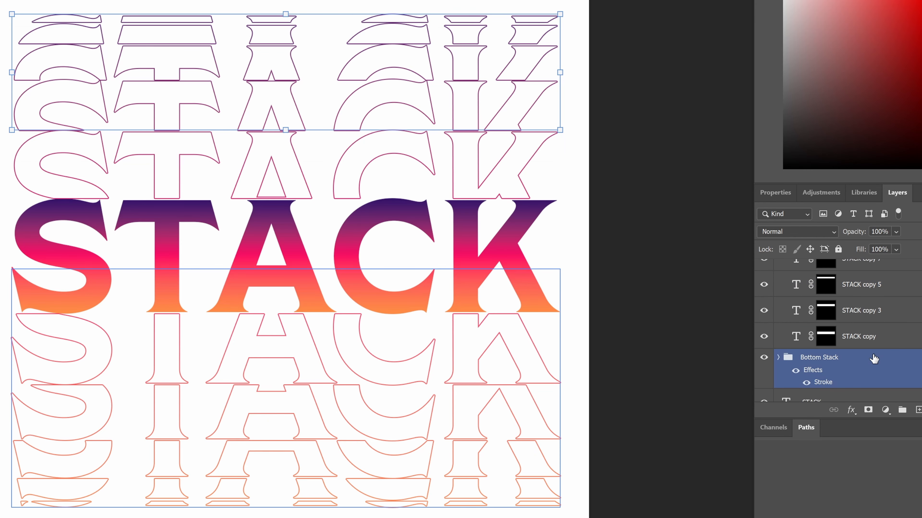
{"action": "left_click", "coordinate": [873, 338]}
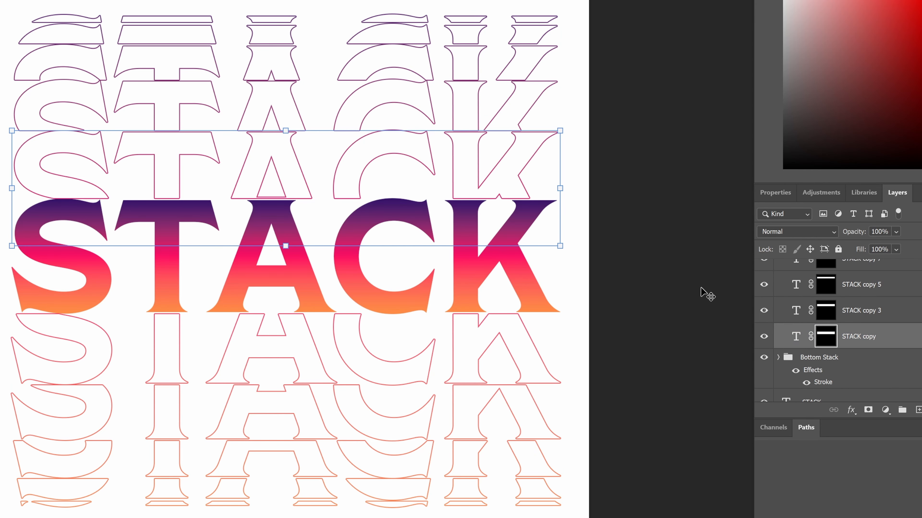
{"action": "key", "text": "Up"}
{"action": "key", "text": "Up"}
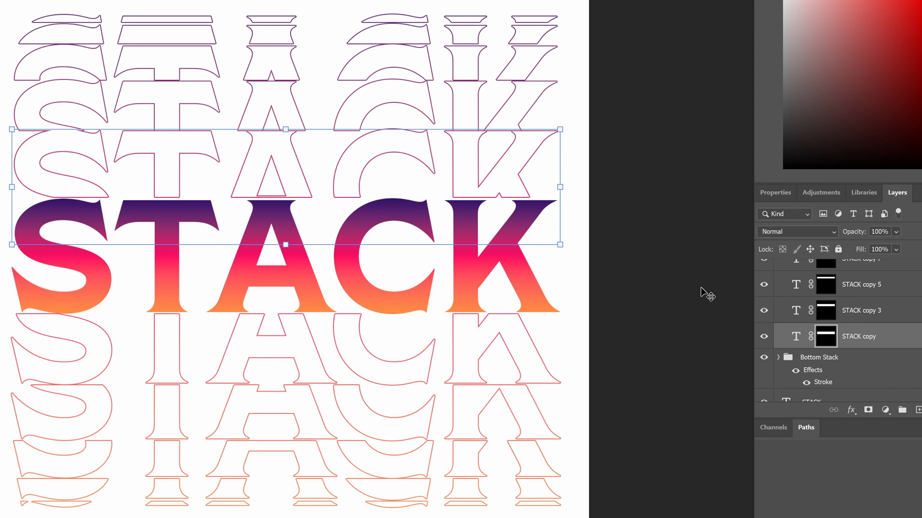
{"action": "key", "text": "Up"}
{"action": "left_click", "coordinate": [862, 312]}
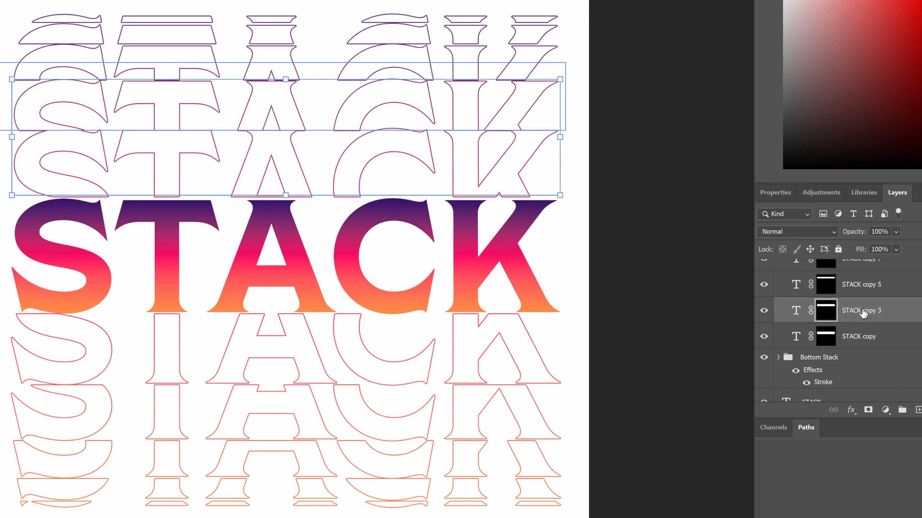
{"action": "key", "text": "Up"}
{"action": "key", "text": "Up"}
{"action": "key", "text": "Up"}
{"action": "key", "text": "Up"}
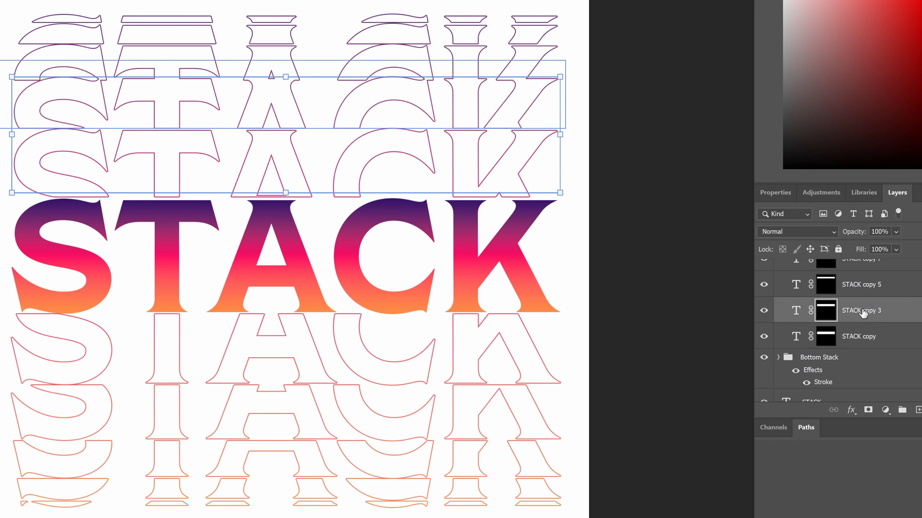
{"action": "key", "text": "Up"}
{"action": "left_click", "coordinate": [869, 295]}
{"action": "key", "text": "Up"}
{"action": "key", "text": "Up"}
{"action": "key", "text": "Up"}
{"action": "key", "text": "Up"}
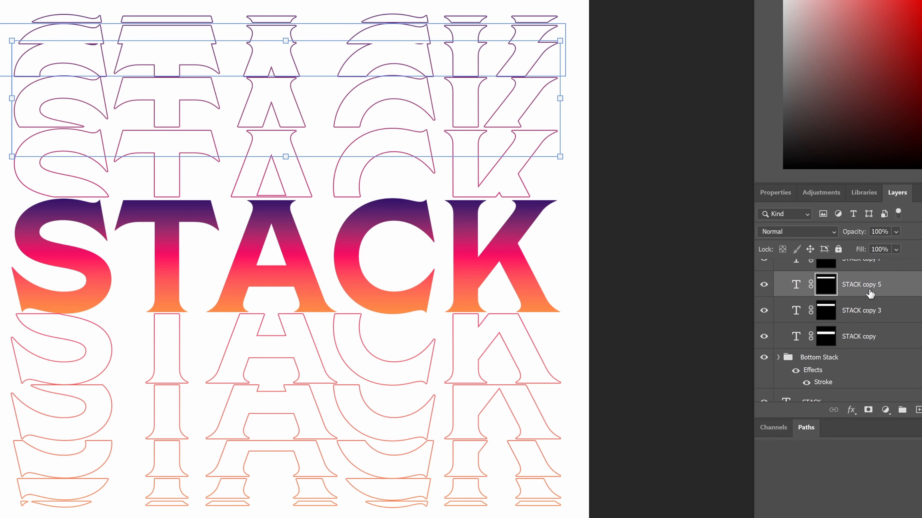
Nudge the STACK copy 7 slice up several steps, then collapse the Top Stack group
{"action": "key", "text": "Up"}
{"action": "scroll", "coordinate": [869, 292], "scroll_direction": "up", "scroll_amount": 1}
{"action": "left_click", "coordinate": [869, 292]}
{"action": "key", "text": "Up"}
{"action": "key", "text": "Up"}
{"action": "key", "text": "Up"}
{"action": "key", "text": "Up"}
{"action": "key", "text": "Up"}
{"action": "key", "text": "Up"}
{"action": "key", "text": "Up"}
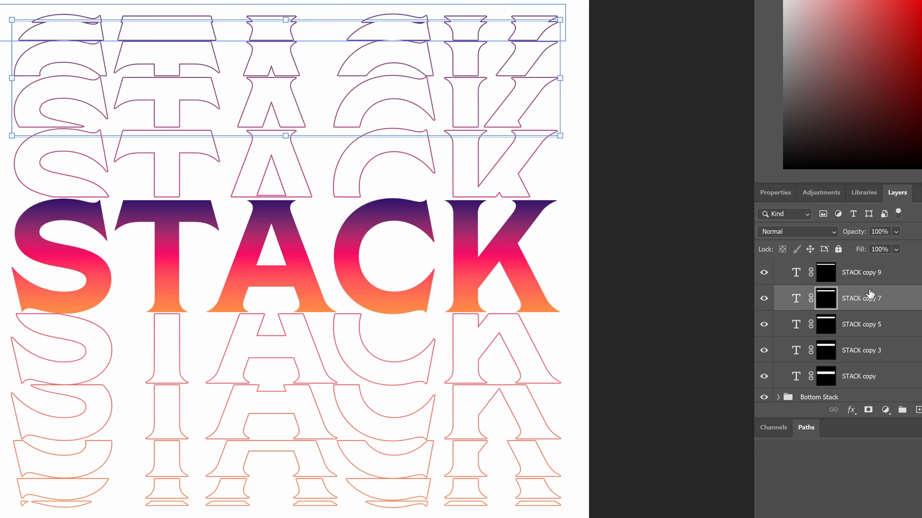
{"action": "key", "text": "Up"}
{"action": "key", "text": "Up"}
{"action": "key", "text": "Up"}
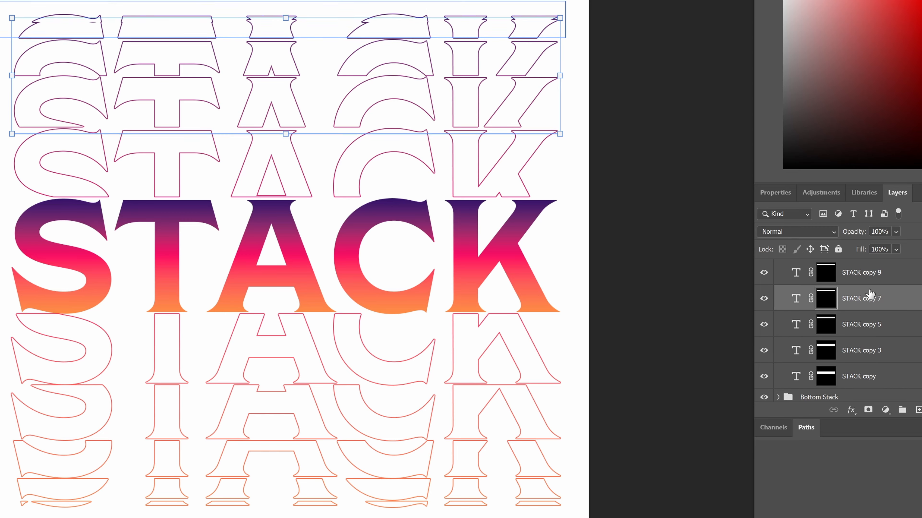
{"action": "key", "text": "Up"}
{"action": "left_click", "coordinate": [880, 275]}
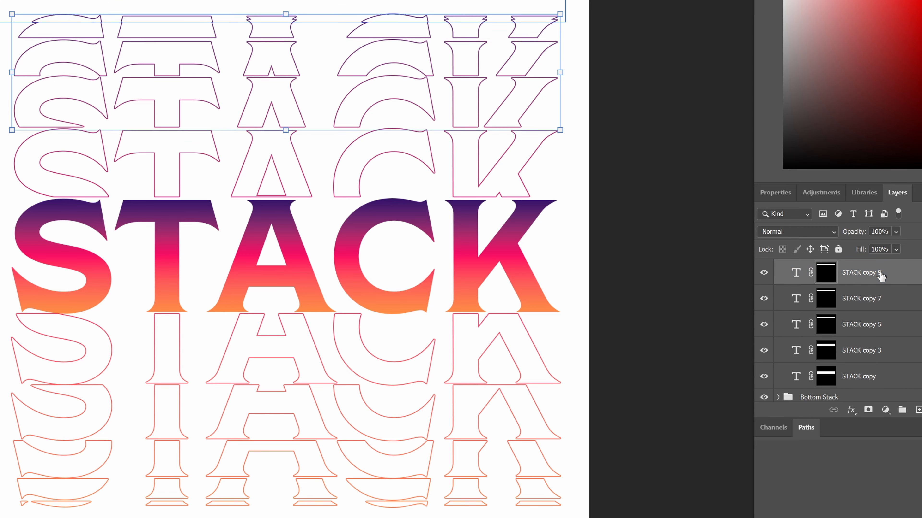
{"action": "key", "text": "Up"}
{"action": "key", "text": "Up"}
{"action": "key", "text": "Up"}
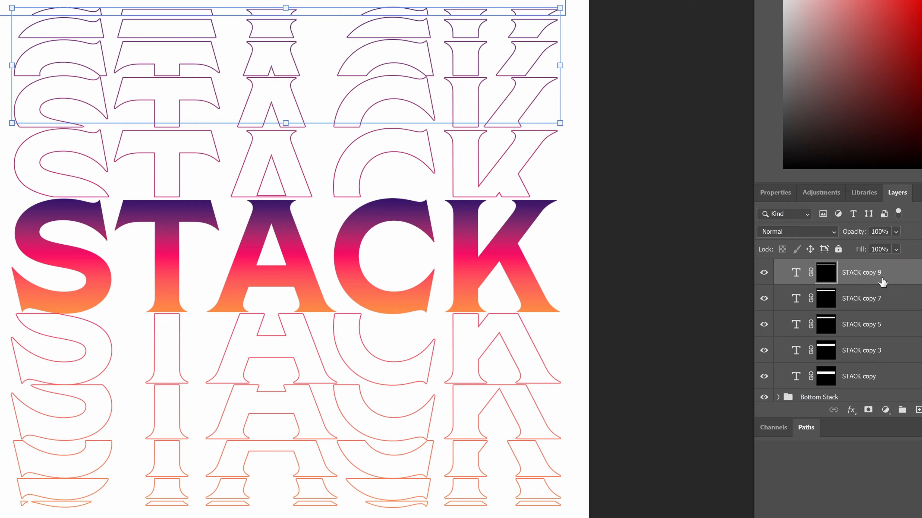
{"action": "scroll", "coordinate": [883, 282], "scroll_direction": "up", "scroll_amount": 2}
{"action": "left_click", "coordinate": [853, 294]}
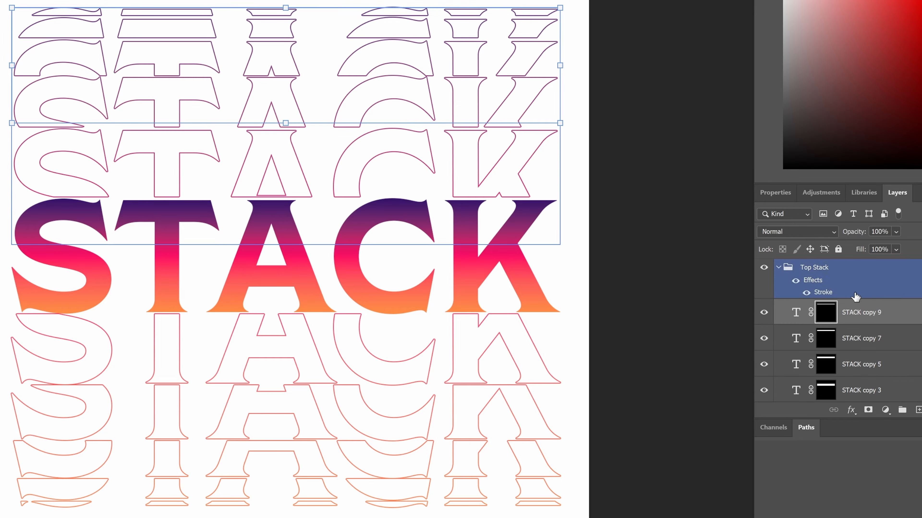
{"action": "left_click", "coordinate": [778, 268]}
Expand the Bottom Stack group and check slices STACK copy 10, 2, 4 and 6
{"action": "left_click", "coordinate": [784, 307]}
{"action": "left_click", "coordinate": [778, 308]}
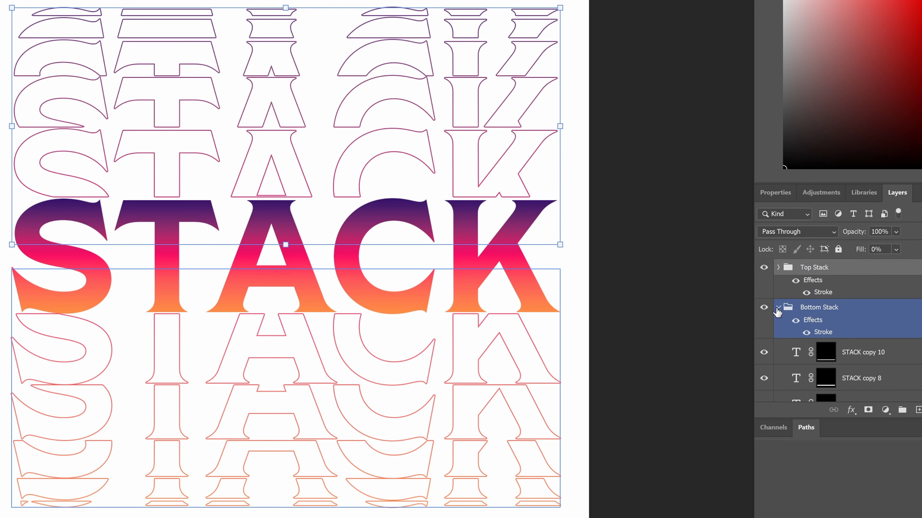
{"action": "left_click", "coordinate": [854, 350]}
{"action": "scroll", "coordinate": [853, 326], "scroll_direction": "down", "scroll_amount": 3}
{"action": "left_click", "coordinate": [890, 314]}
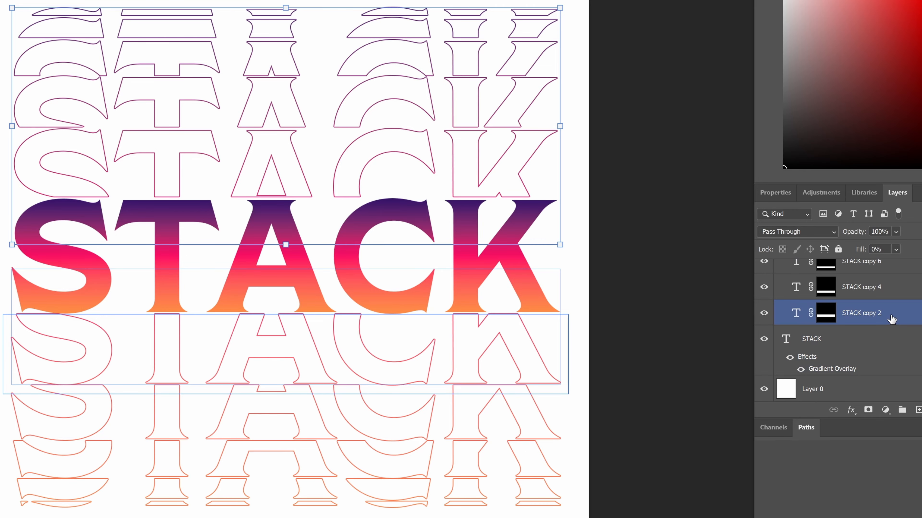
{"action": "left_click", "coordinate": [892, 287]}
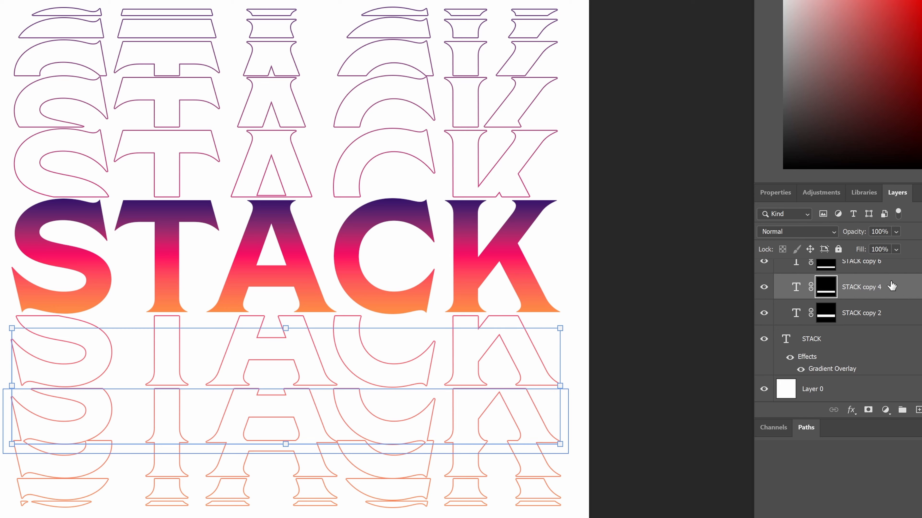
{"action": "left_click", "coordinate": [888, 266]}
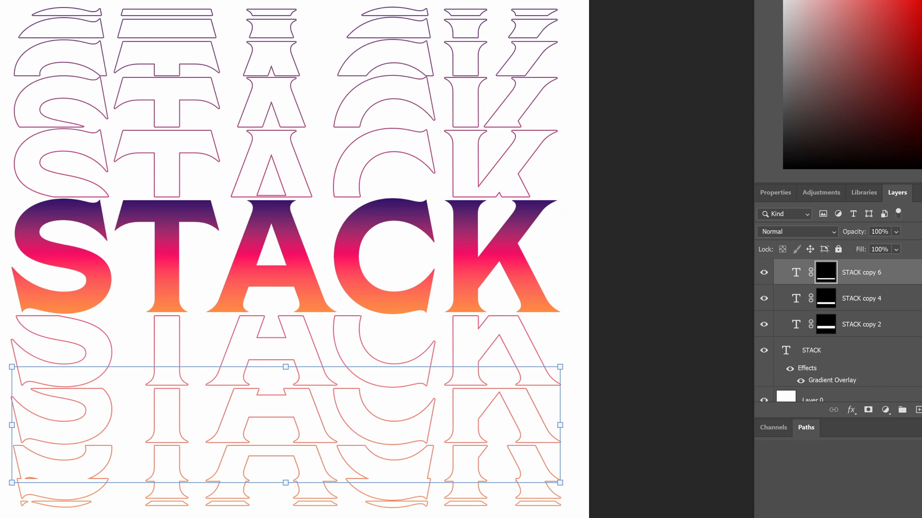
{"action": "scroll", "coordinate": [896, 312], "scroll_direction": "up", "scroll_amount": 3}
Move the STACK copy 8 and copy 10 slices down one step, then collapse Bottom Stack
{"action": "left_click", "coordinate": [896, 317]}
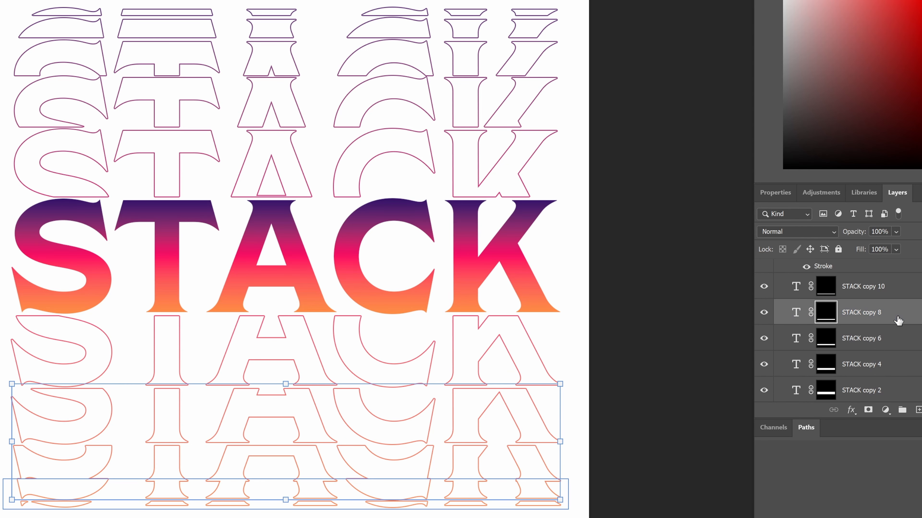
{"action": "key", "text": "Down"}
{"action": "key", "text": "Down"}
{"action": "key", "text": "Down"}
{"action": "key", "text": "Down"}
{"action": "key", "text": "Down"}
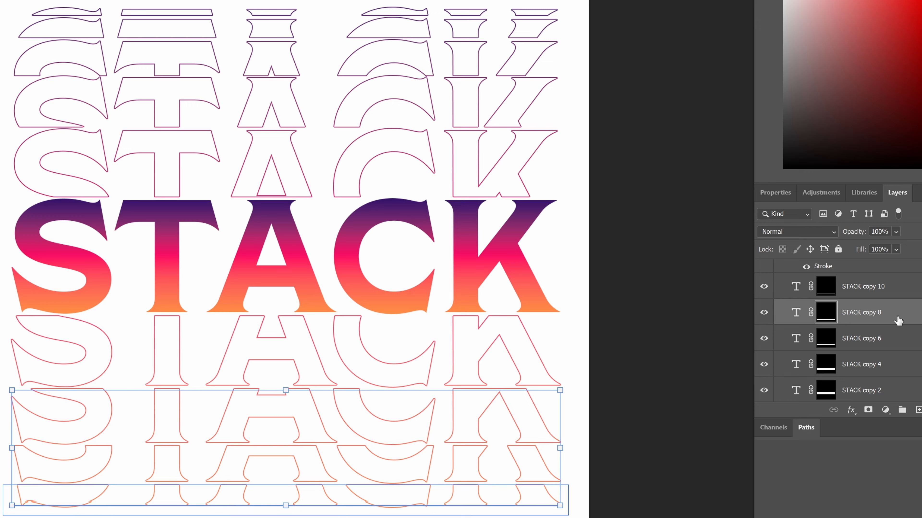
{"action": "left_click", "coordinate": [899, 287]}
{"action": "key", "text": "Down"}
{"action": "key", "text": "Down"}
{"action": "key", "text": "Down"}
{"action": "key", "text": "Down"}
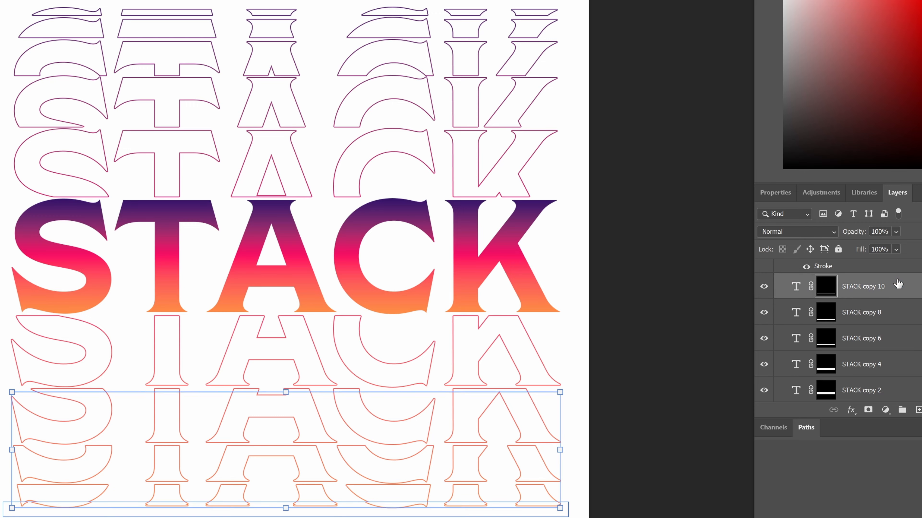
{"action": "key", "text": "Down"}
{"action": "key", "text": "Down"}
{"action": "key", "text": "Down"}
{"action": "key", "text": "Down"}
{"action": "key", "text": "Down"}
{"action": "key", "text": "Down"}
{"action": "key", "text": "Down"}
{"action": "key", "text": "Down"}
{"action": "key", "text": "Down"}
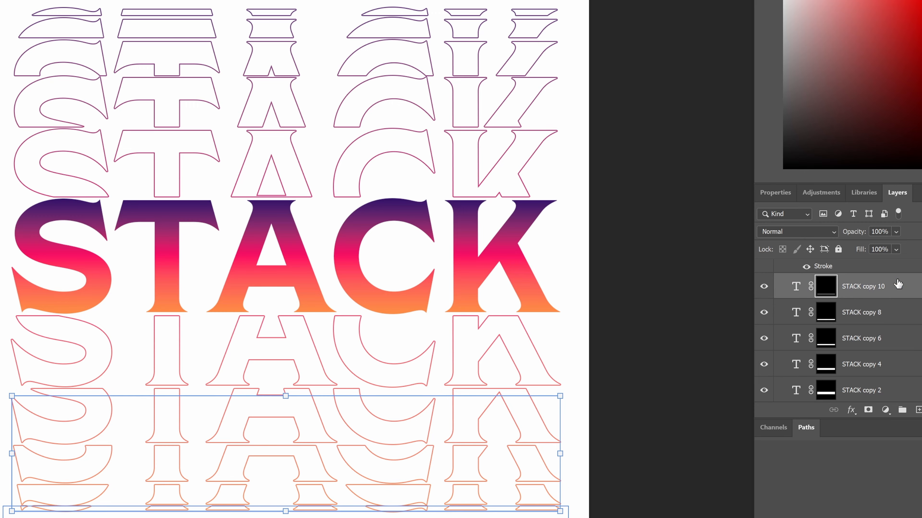
{"action": "key", "text": "Up"}
{"action": "key", "text": "Up"}
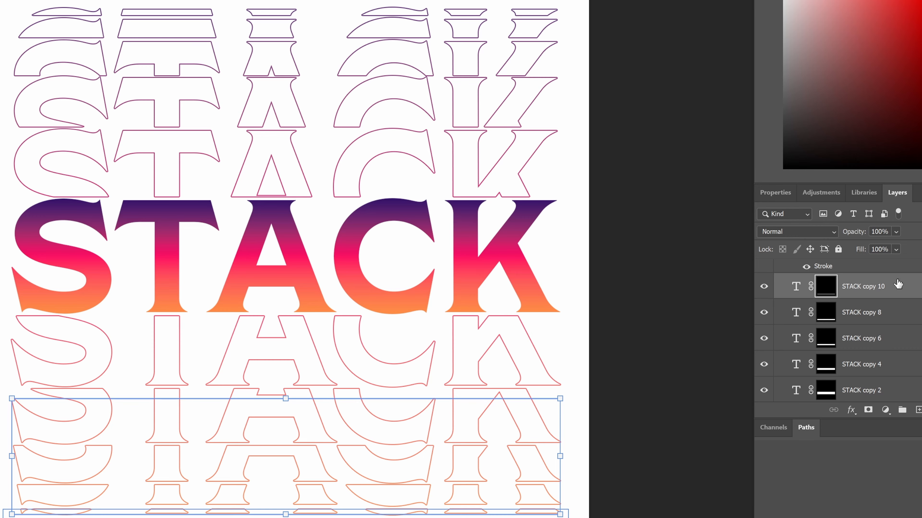
{"action": "scroll", "coordinate": [897, 284], "scroll_direction": "up", "scroll_amount": 2}
{"action": "left_click", "coordinate": [778, 291]}
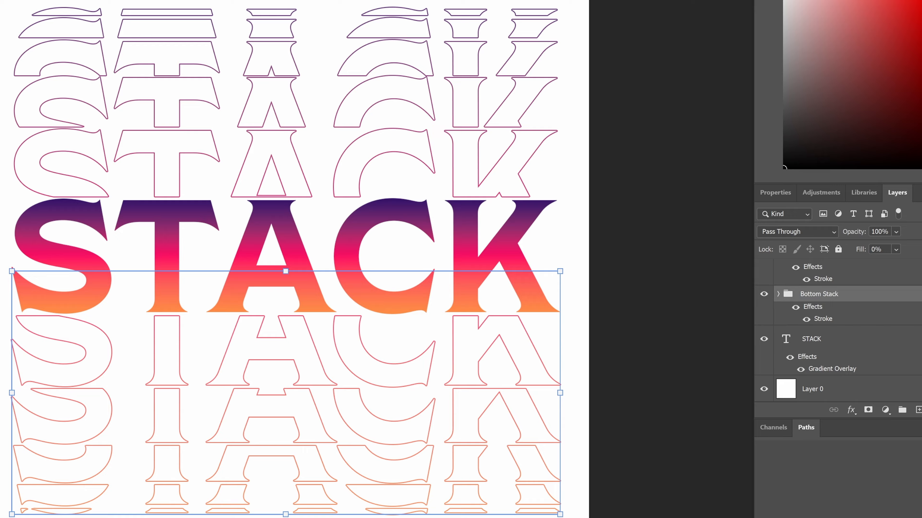
Fold away the effect entries of Bottom Stack, STACK and Top Stack, then deselect all layers
{"action": "left_click", "coordinate": [921, 294]}
{"action": "left_click", "coordinate": [921, 329]}
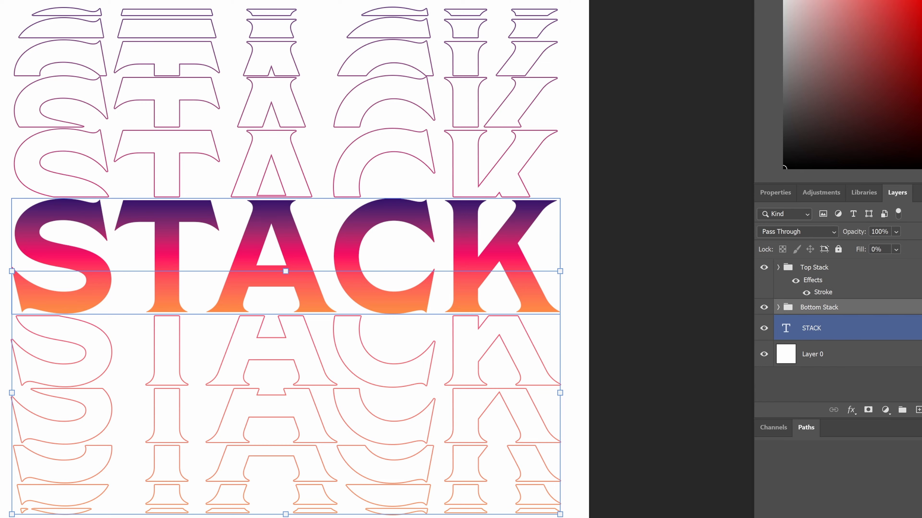
{"action": "left_click", "coordinate": [920, 267]}
{"action": "left_click", "coordinate": [921, 268]}
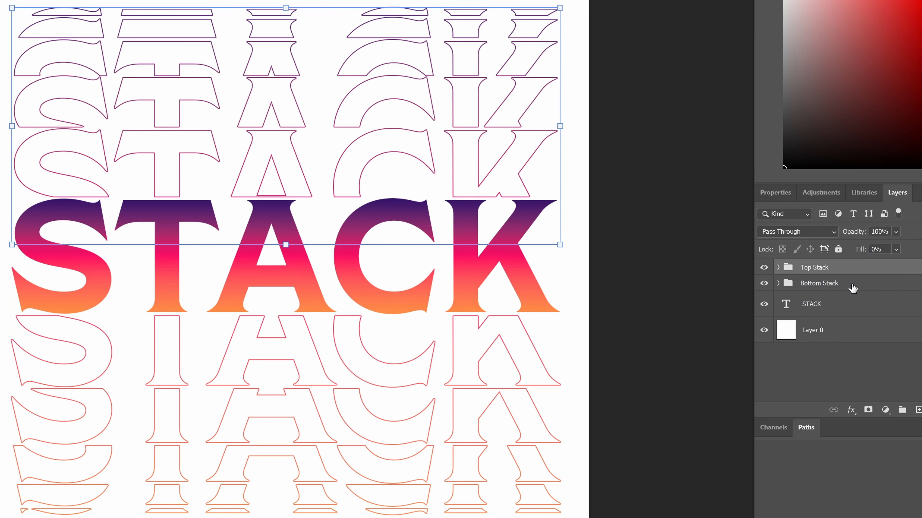
{"action": "left_click", "coordinate": [666, 300]}
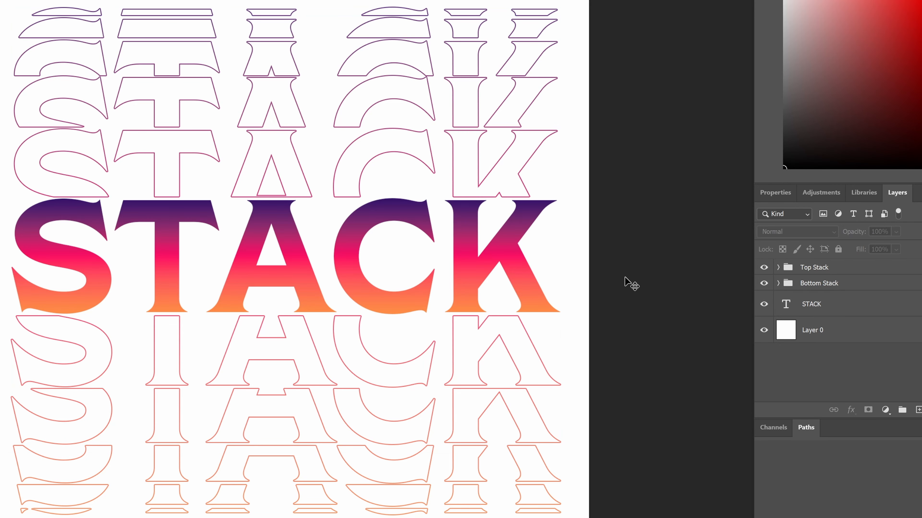
Group Top Stack, Bottom Stack and STACK together with Ctrl+G as 'Stack Group 1'
{"action": "left_click", "coordinate": [825, 267]}
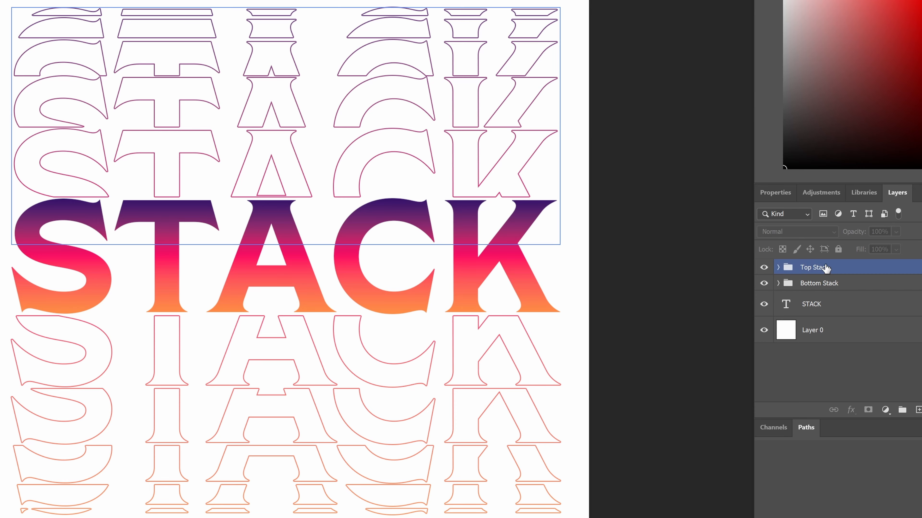
{"action": "left_click", "coordinate": [854, 300], "text": "ctrl"}
{"action": "left_click", "coordinate": [863, 286], "text": "ctrl"}
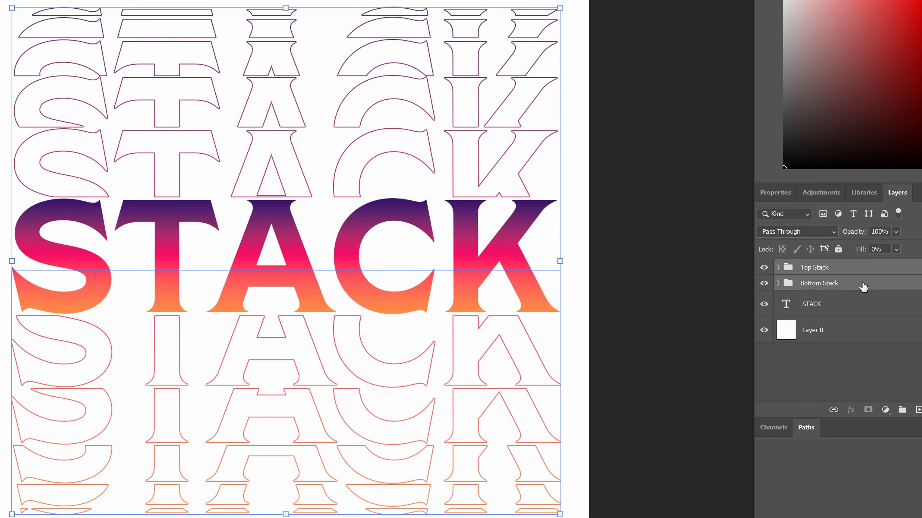
{"action": "left_click", "coordinate": [858, 306], "text": "ctrl"}
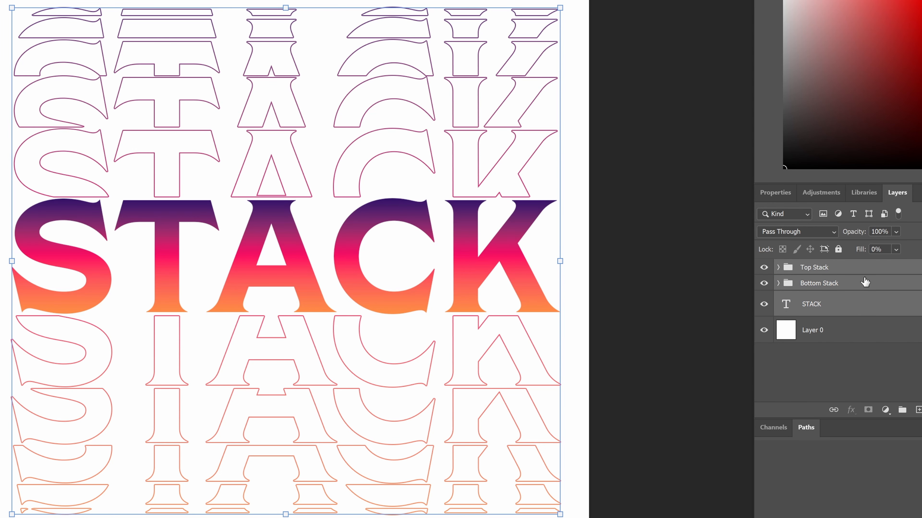
{"action": "key", "text": "ctrl+g"}
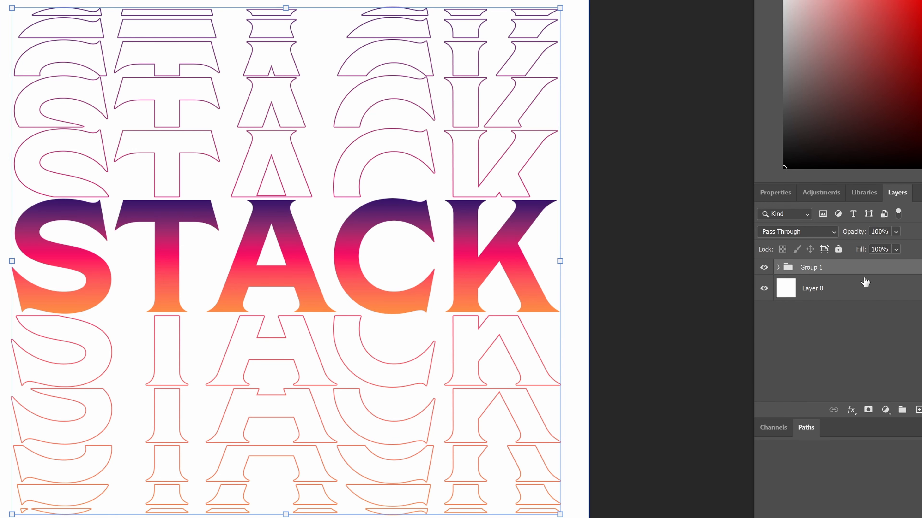
{"action": "double_click", "coordinate": [820, 268]}
{"action": "type", "text": "Stack Group 1"}
{"action": "key", "text": "Return"}
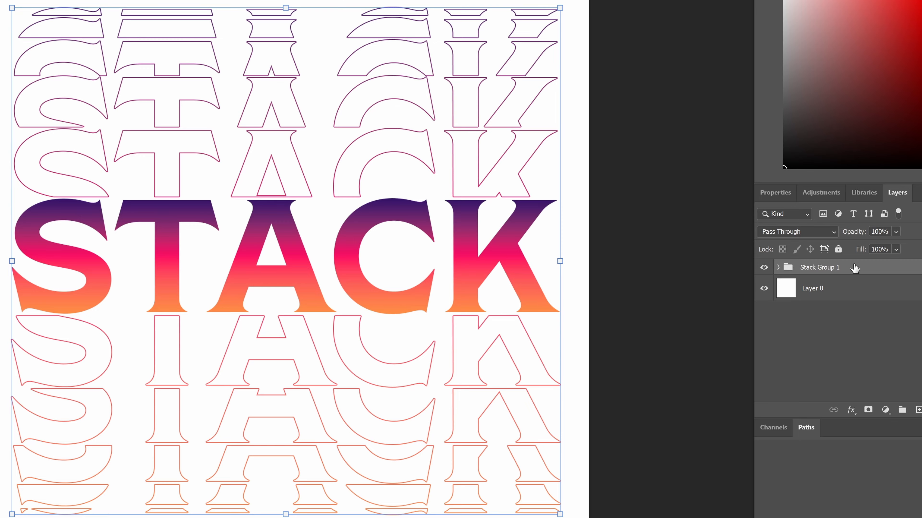
Duplicate the group with Ctrl+J and name the two groups 'Top Stack' and 'Bottom Stack'
{"action": "key", "text": "ctrl+j"}
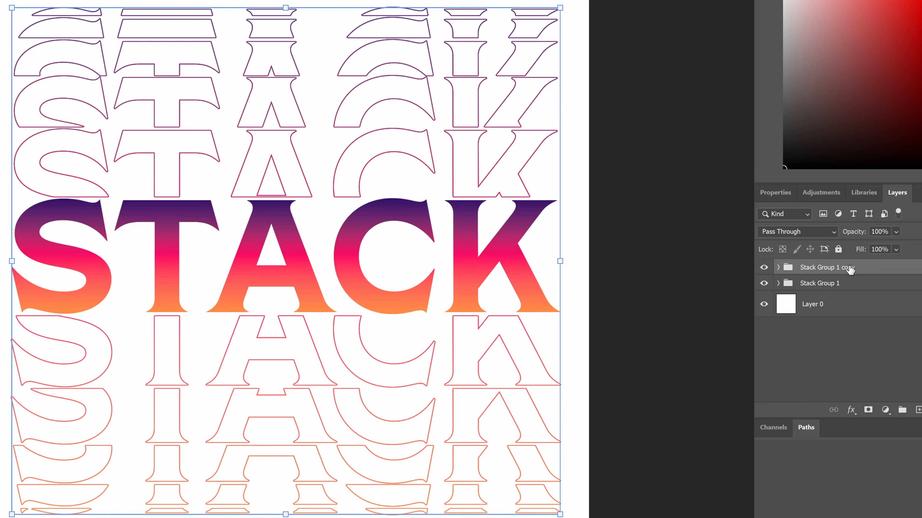
{"action": "double_click", "coordinate": [849, 269]}
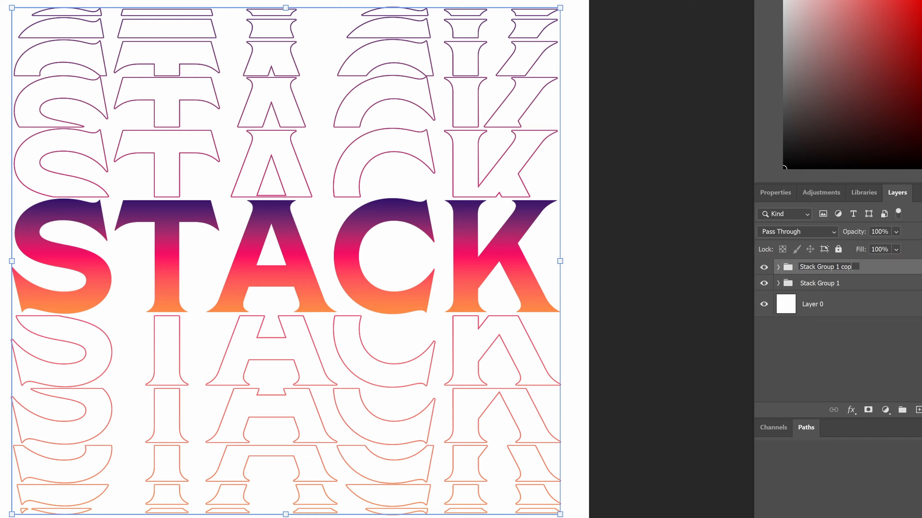
{"action": "key", "text": "BackSpace"}
{"action": "key", "text": "BackSpace"}
{"action": "key", "text": "BackSpace"}
{"action": "key", "text": "BackSpace"}
{"action": "key", "text": "BackSpace"}
{"action": "key", "text": "BackSpace"}
{"action": "left_click", "coordinate": [842, 353]}
{"action": "left_click_drag", "start_coordinate": [853, 286], "coordinate": [852, 272]}
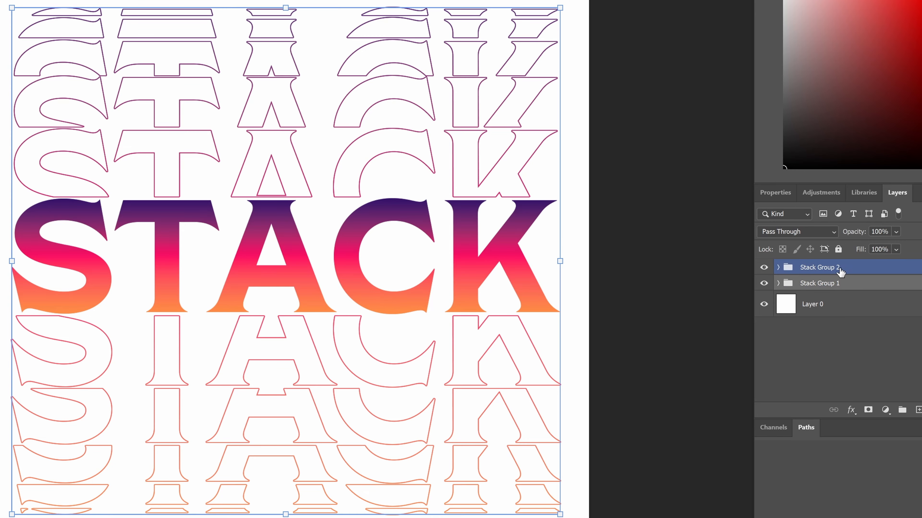
{"action": "double_click", "coordinate": [826, 270]}
{"action": "type", "text": "Top Stack"}
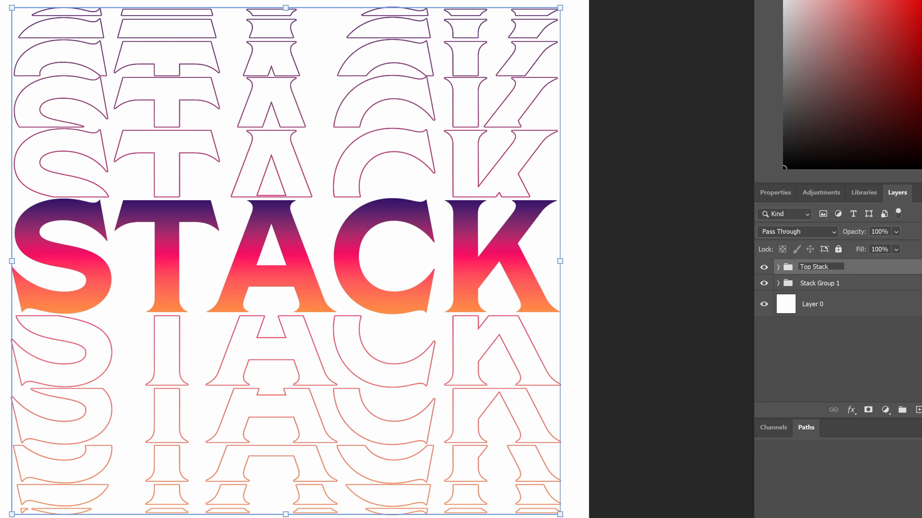
{"action": "double_click", "coordinate": [823, 283]}
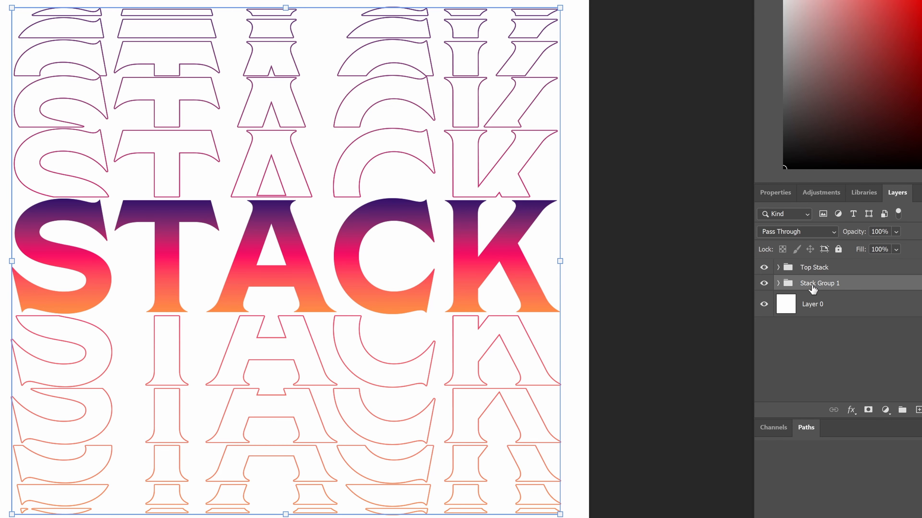
{"action": "type", "text": "Bottom Stack"}
{"action": "key", "text": "Return"}
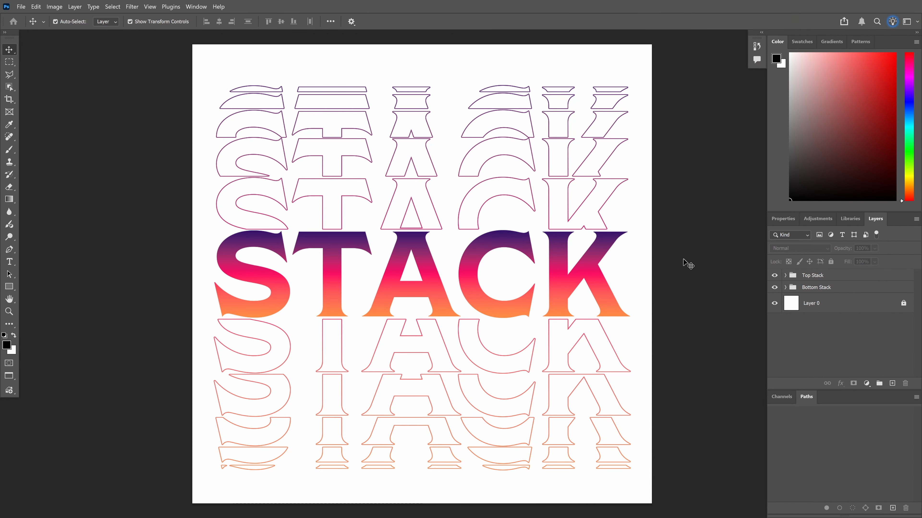
Expand the outer Top Stack group to inspect its slice contents, then collapse it
{"action": "left_click", "coordinate": [815, 276]}
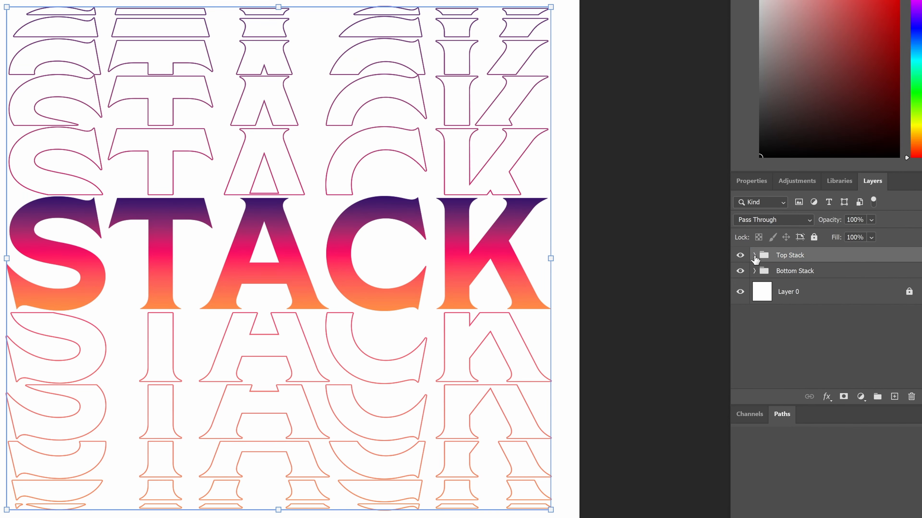
{"action": "left_click", "coordinate": [754, 255]}
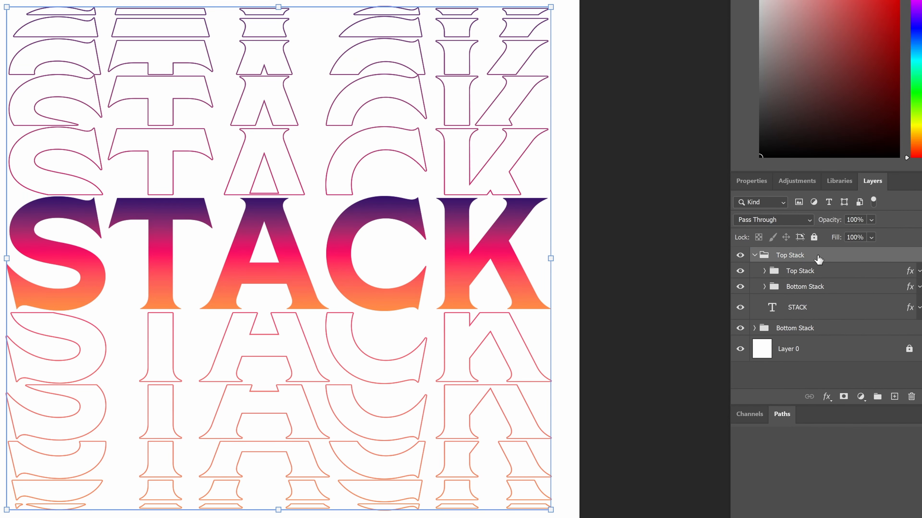
{"action": "left_click", "coordinate": [810, 271]}
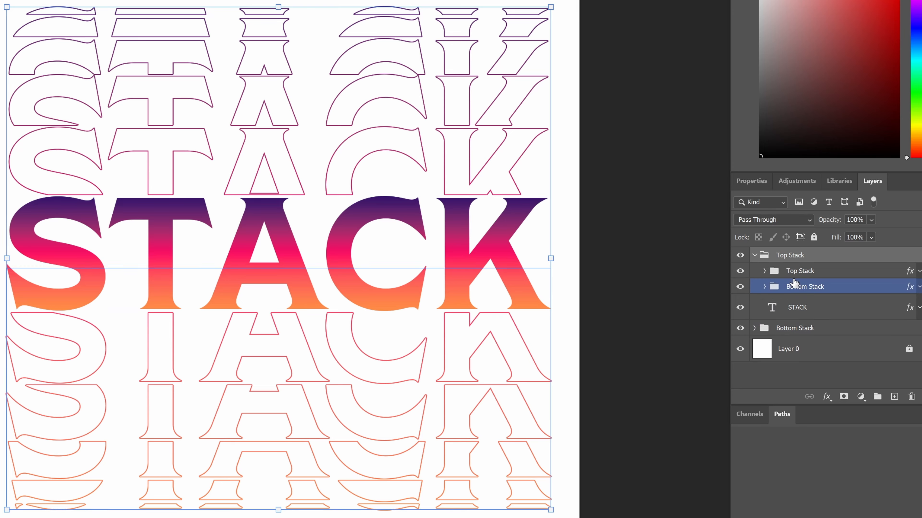
{"action": "left_click", "coordinate": [754, 255]}
Name the outer groups 'Top Stacked Layer' and 'Bottom Stacked Layer'
{"action": "double_click", "coordinate": [798, 254]}
{"action": "type", "text": "Top Stacked"}
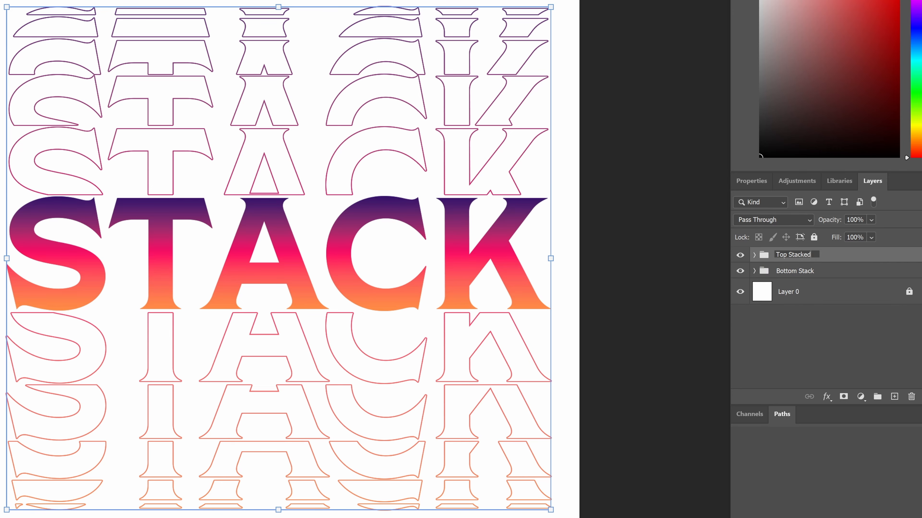
{"action": "type", "text": " Layer"}
{"action": "left_click", "coordinate": [794, 293]}
{"action": "left_click", "coordinate": [800, 271]}
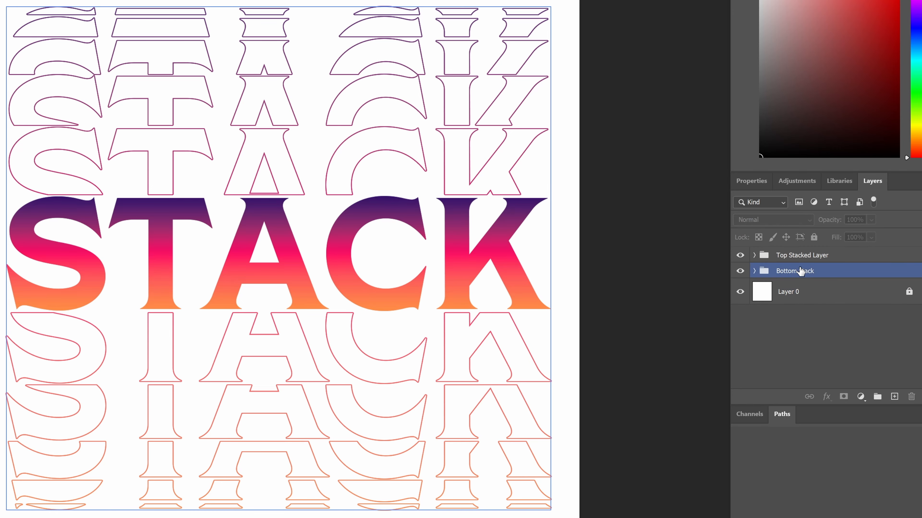
{"action": "type", "text": "ed Layer"}
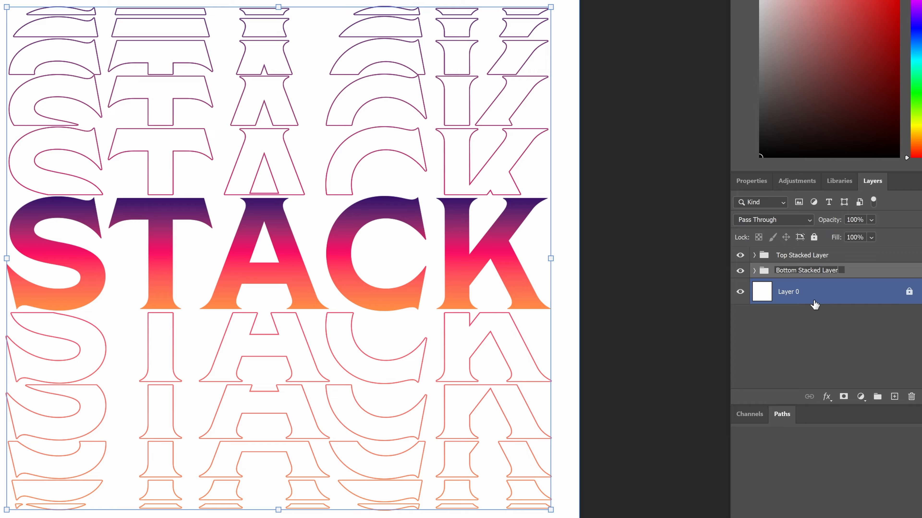
{"action": "left_click", "coordinate": [791, 255]}
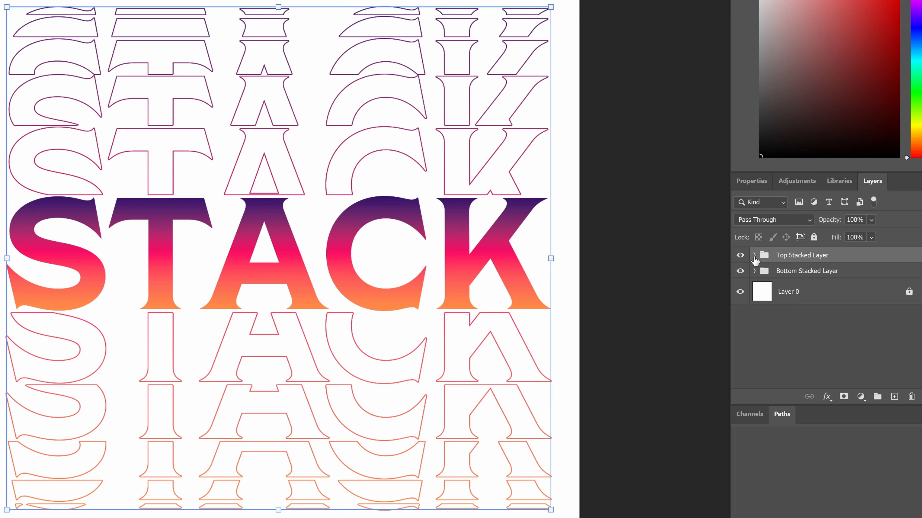
Expand Top Stacked Layer and select its upper slice group
{"action": "left_click", "coordinate": [754, 256]}
{"action": "left_click", "coordinate": [840, 271]}
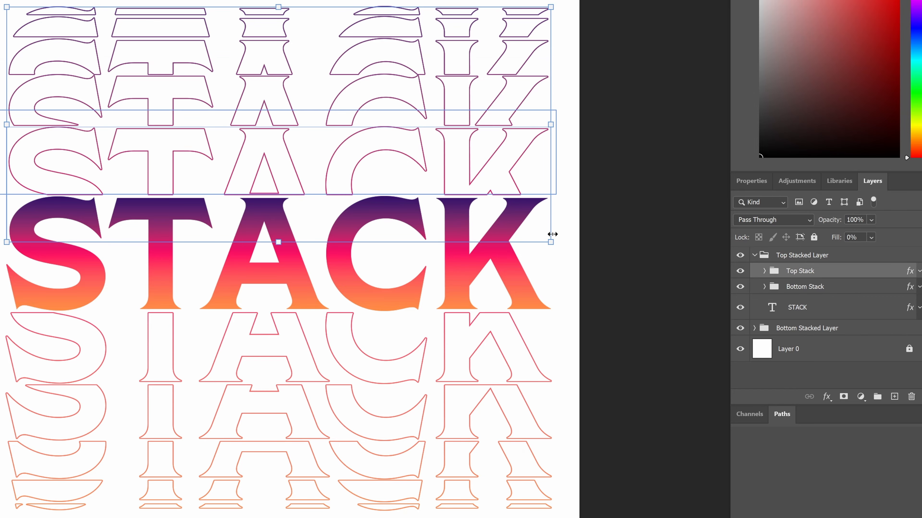
{"action": "left_click", "coordinate": [789, 287]}
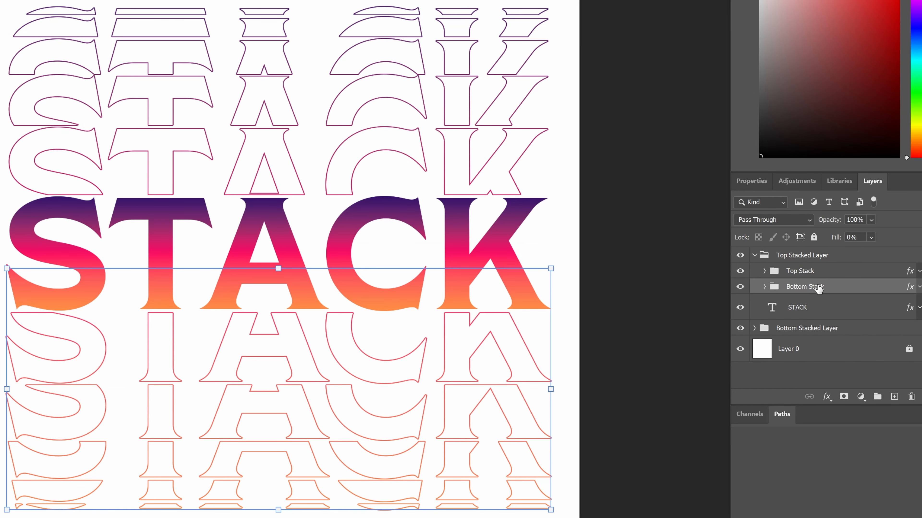
{"action": "left_click", "coordinate": [796, 271]}
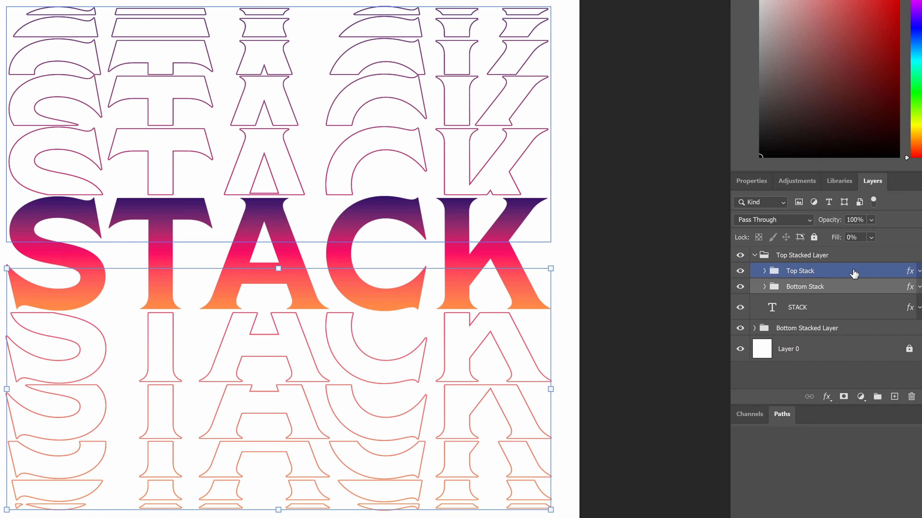
Replace the Top Stack layer's Stroke effect with a Gradient Overlay
{"action": "double_click", "coordinate": [869, 275]}
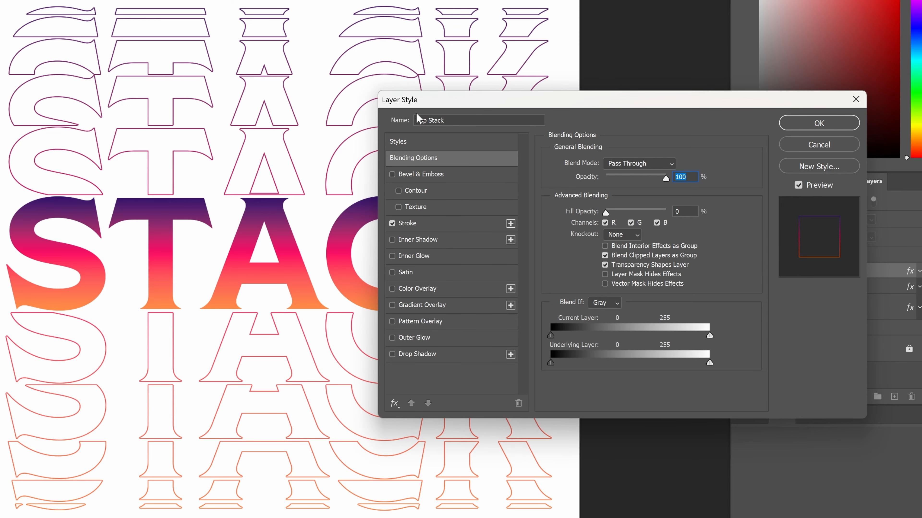
{"action": "left_click", "coordinate": [392, 223]}
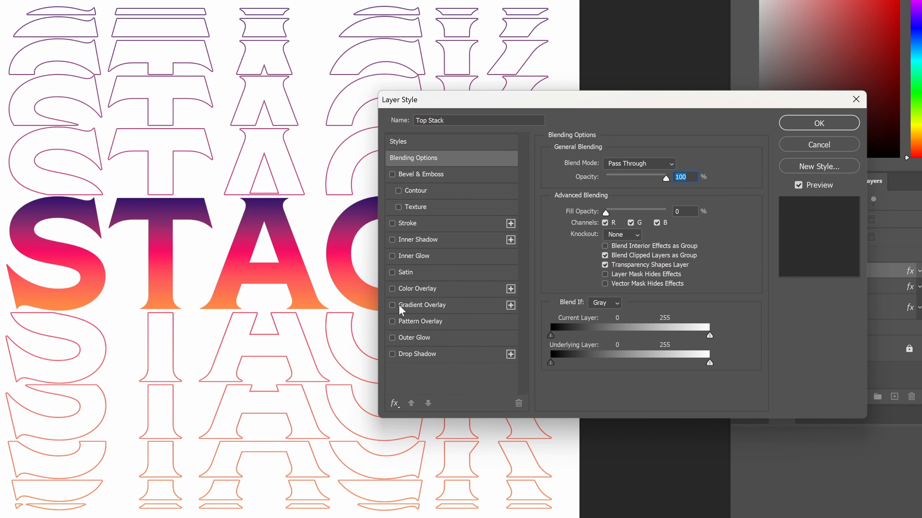
{"action": "left_click", "coordinate": [392, 305]}
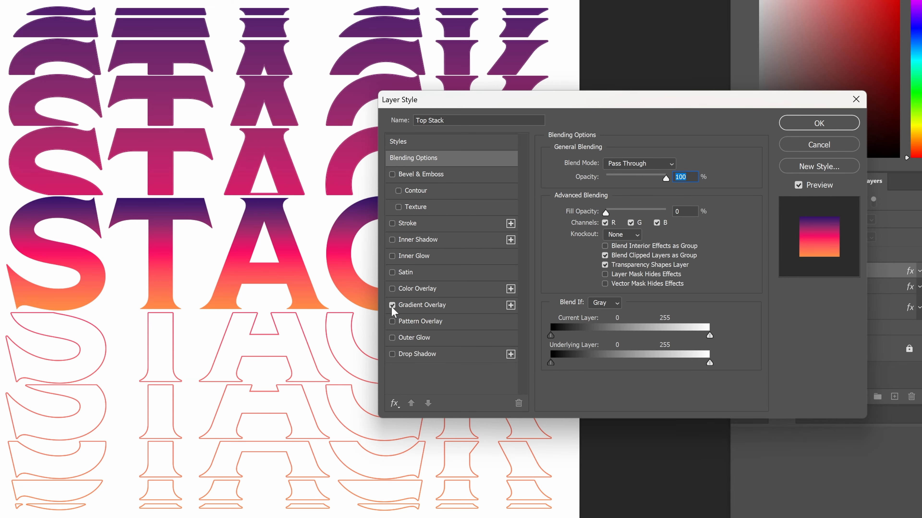
{"action": "key", "text": "Tab"}
{"action": "left_click", "coordinate": [820, 125]}
Add a Gradient Overlay to the Bottom Stack layer and collapse Top Stacked Layer
{"action": "left_click", "coordinate": [858, 287]}
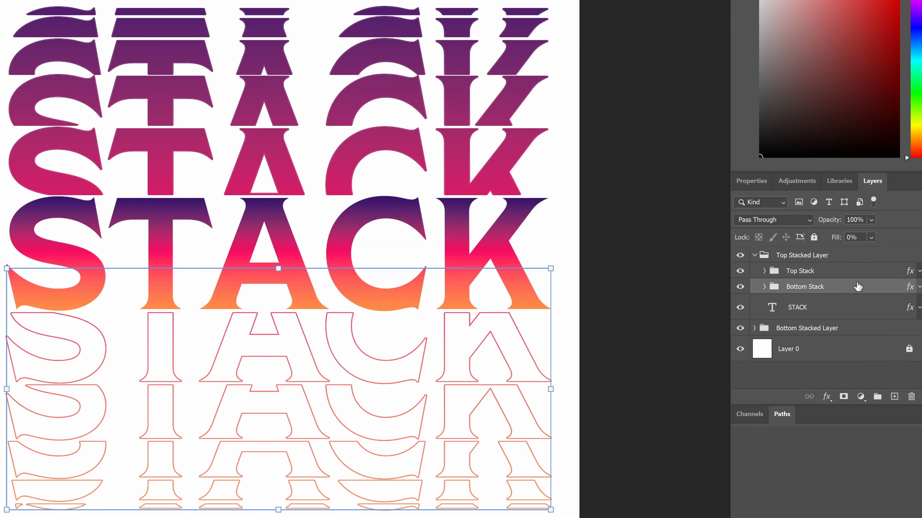
{"action": "double_click", "coordinate": [858, 286]}
{"action": "left_click", "coordinate": [407, 223]}
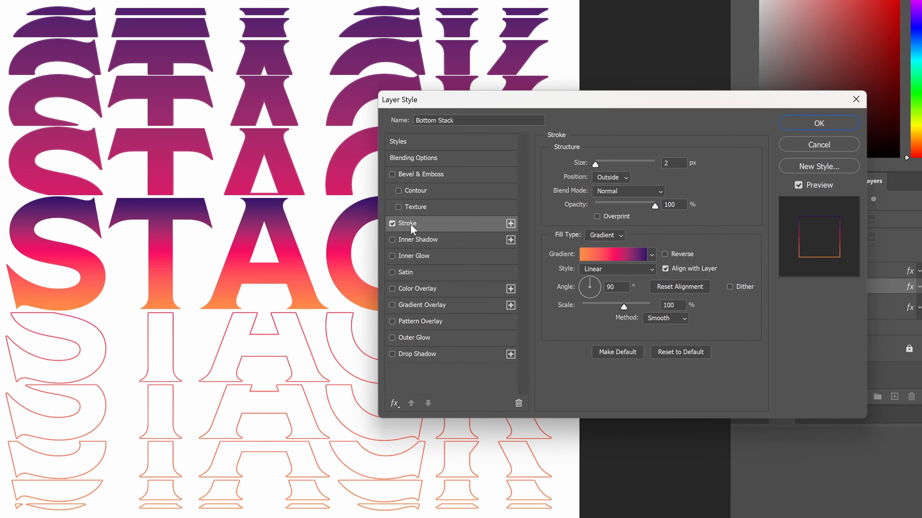
{"action": "left_click", "coordinate": [392, 305]}
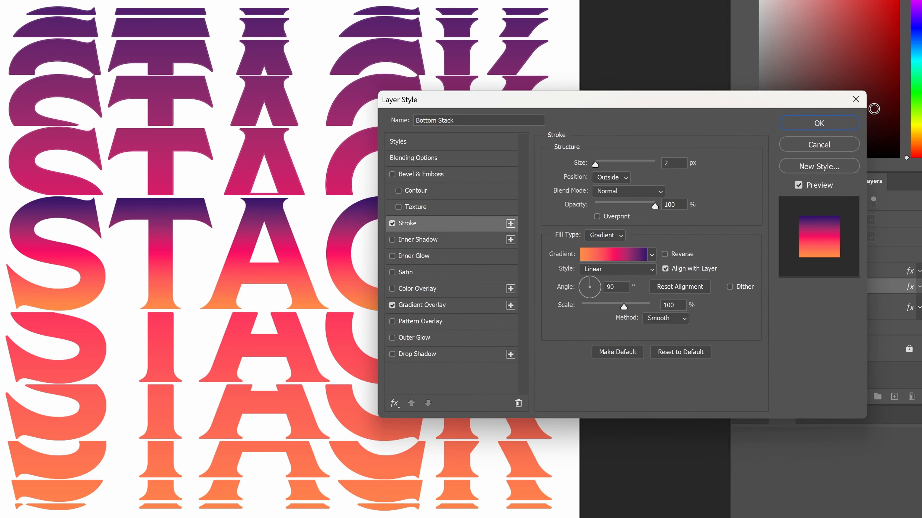
{"action": "left_click", "coordinate": [840, 123]}
{"action": "left_click", "coordinate": [754, 255]}
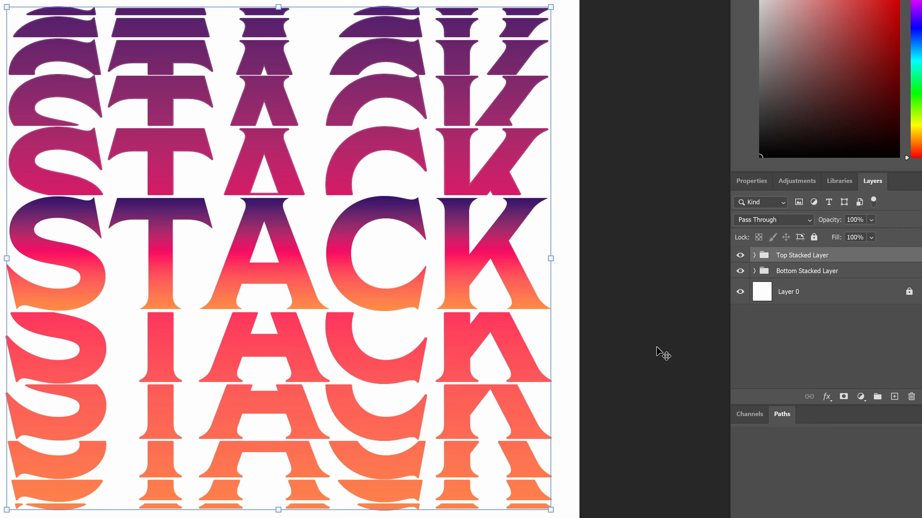
Hide Top Stacked Layer and give the central STACK word a Stroke instead of its Gradient Overlay
{"action": "left_click", "coordinate": [648, 333]}
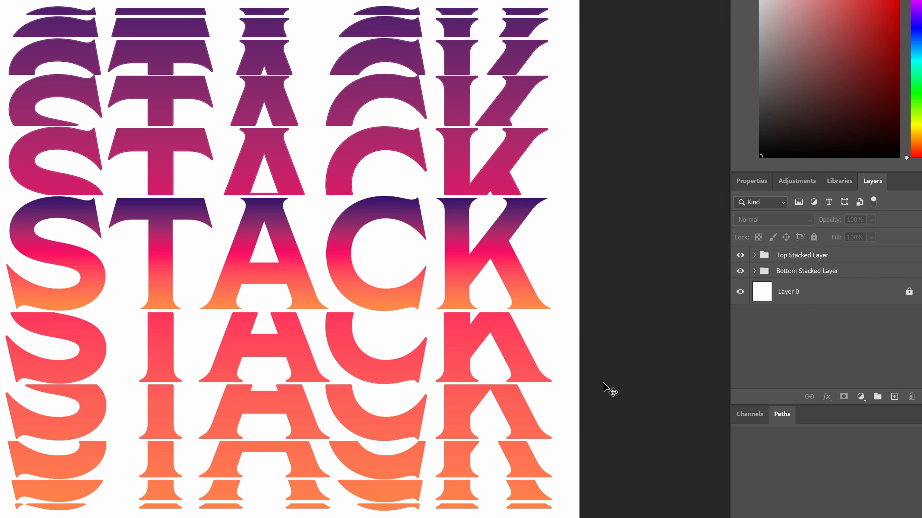
{"action": "left_click", "coordinate": [749, 258]}
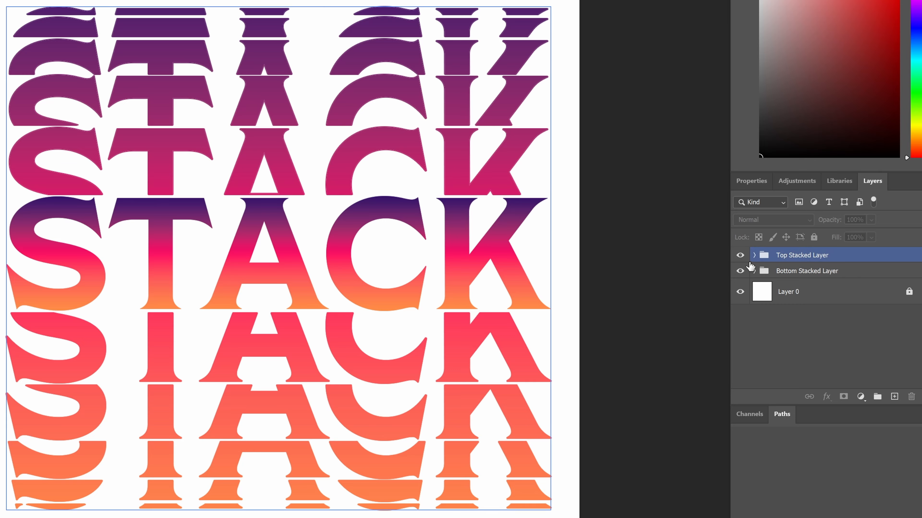
{"action": "left_click", "coordinate": [750, 270]}
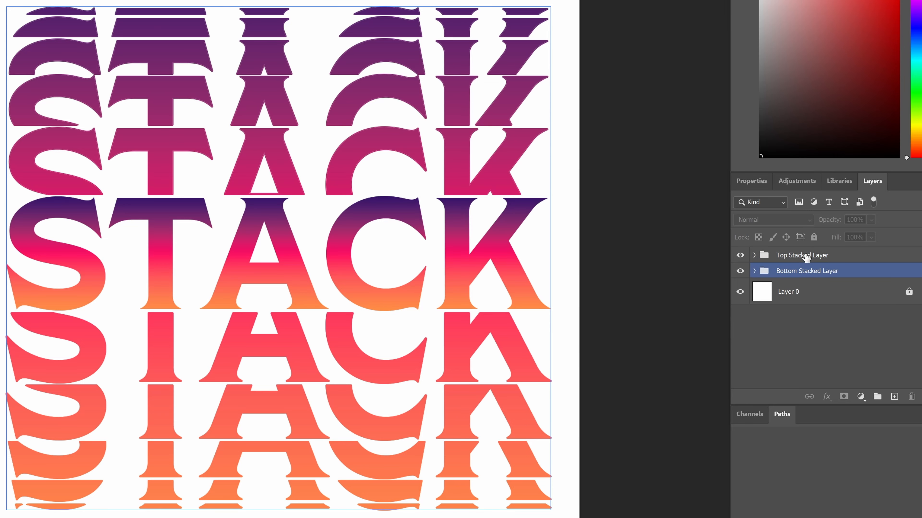
{"action": "left_click", "coordinate": [740, 255]}
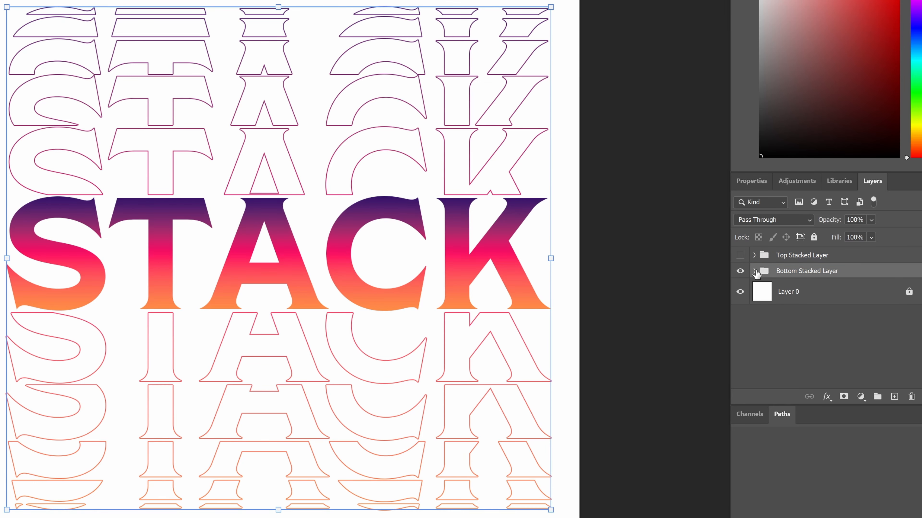
{"action": "left_click", "coordinate": [754, 270]}
{"action": "left_click", "coordinate": [814, 323]}
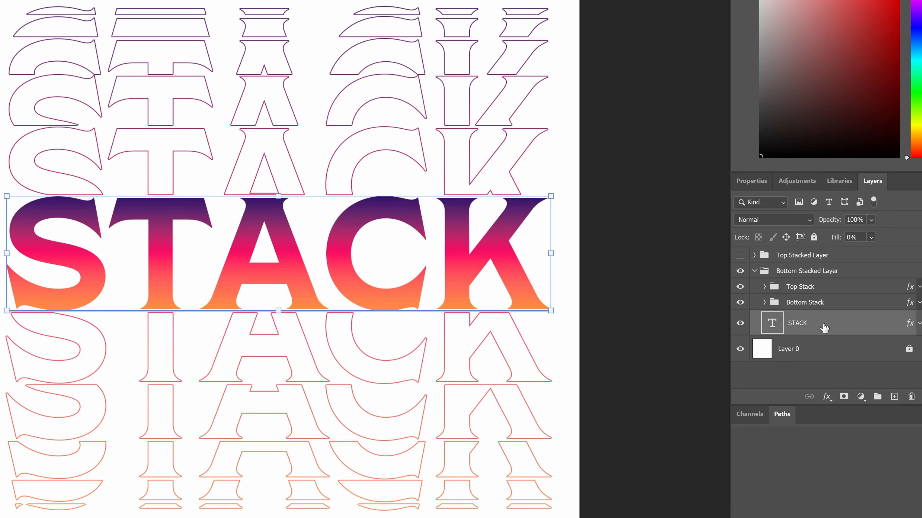
{"action": "double_click", "coordinate": [841, 325]}
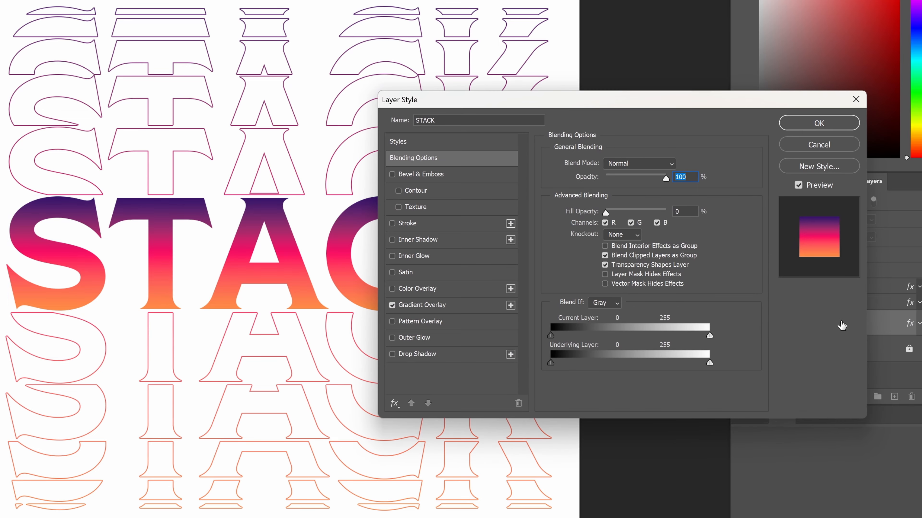
{"action": "left_click", "coordinate": [392, 224]}
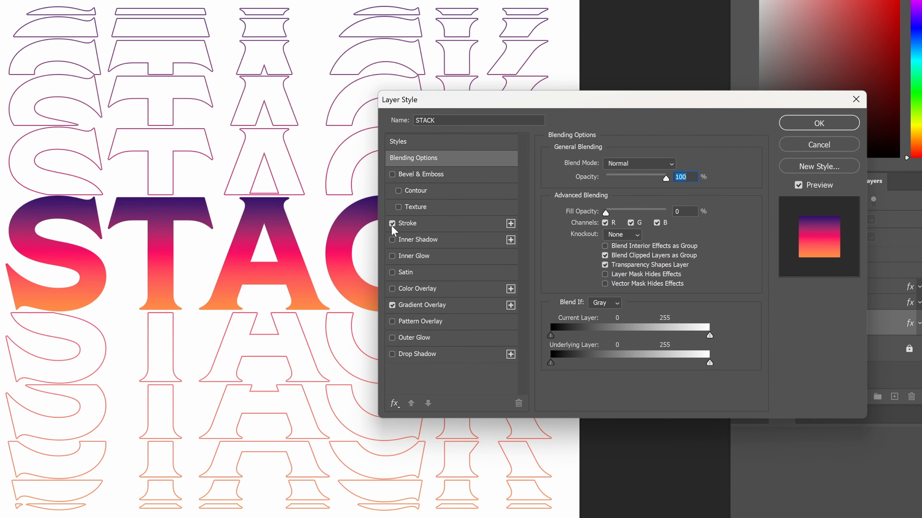
{"action": "left_click", "coordinate": [392, 306]}
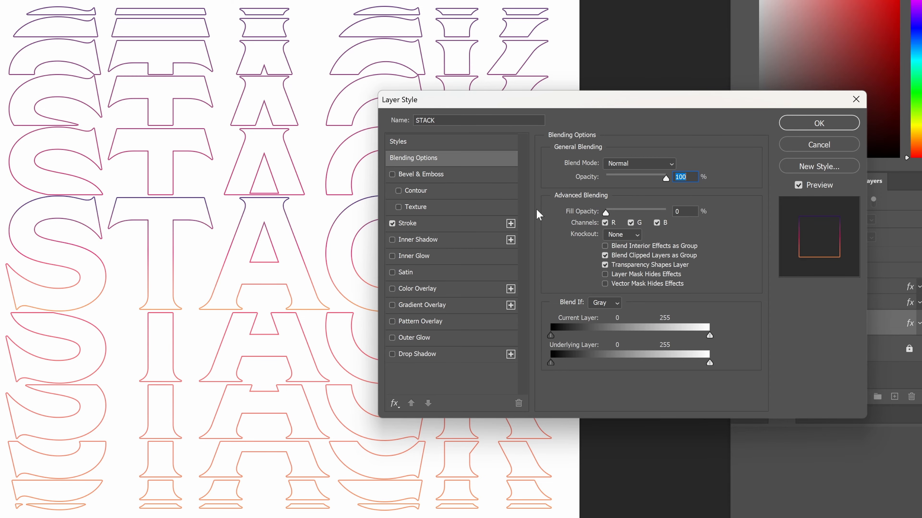
{"action": "left_click", "coordinate": [821, 123]}
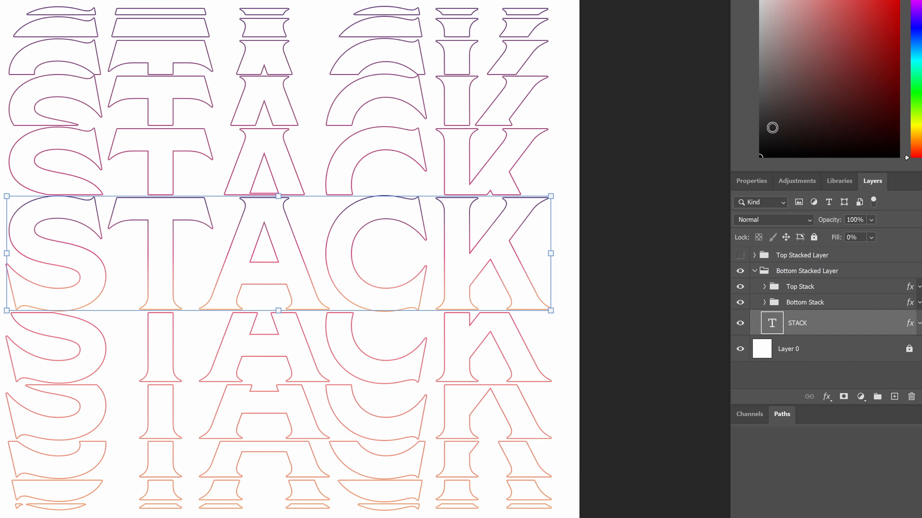
Show Top Stacked Layer again, compare it on and off, and add a layer mask to it
{"action": "left_click", "coordinate": [739, 255]}
{"action": "left_click", "coordinate": [755, 271]}
{"action": "left_click", "coordinate": [755, 272]}
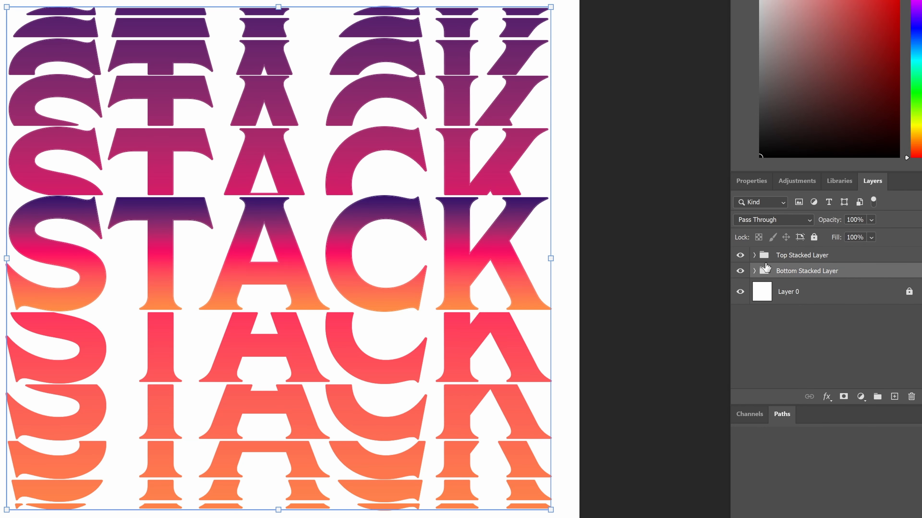
{"action": "left_click", "coordinate": [809, 255]}
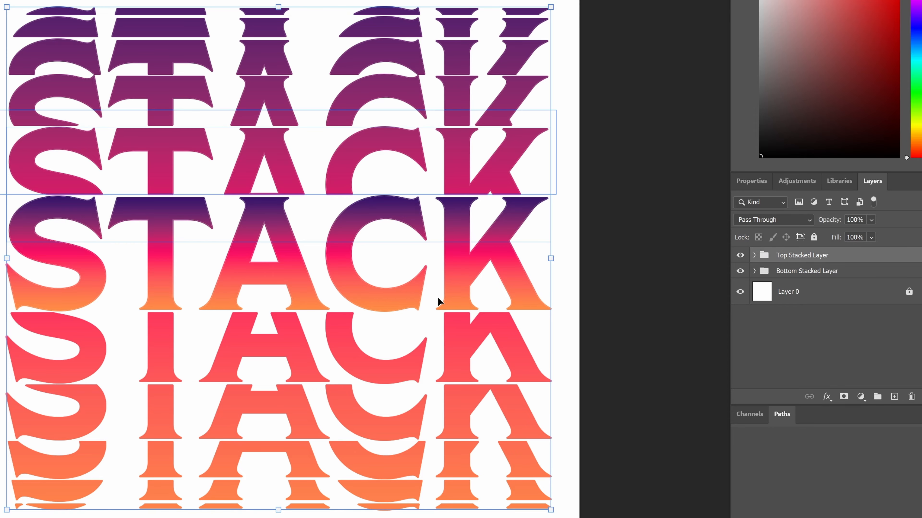
{"action": "left_click", "coordinate": [780, 276]}
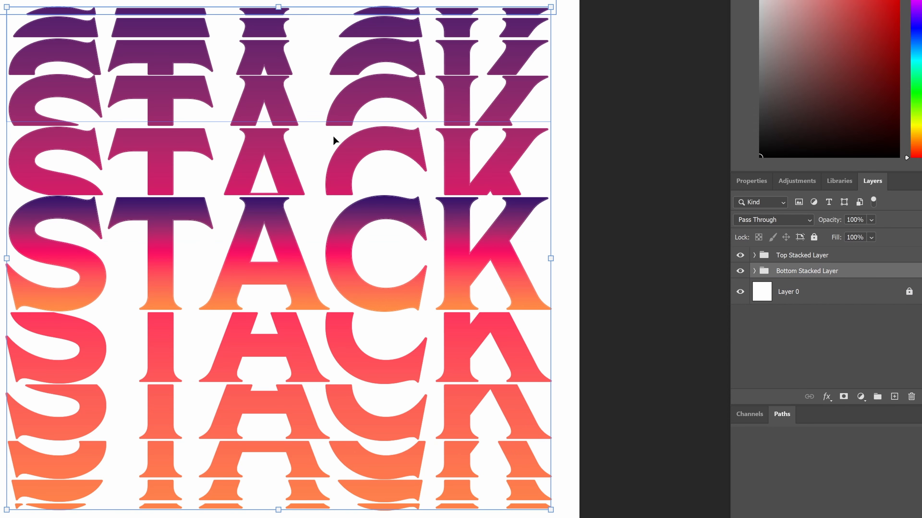
{"action": "left_click", "coordinate": [740, 256]}
{"action": "left_click", "coordinate": [740, 256]}
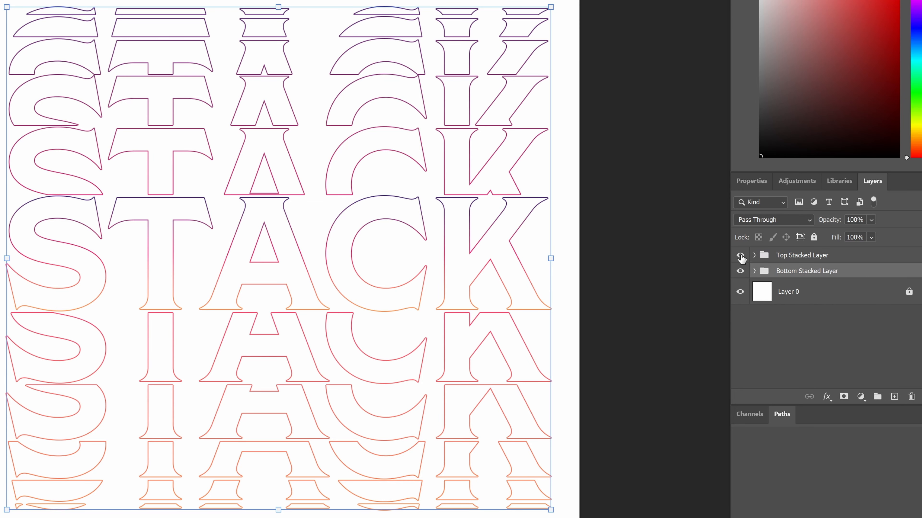
{"action": "left_click", "coordinate": [643, 206]}
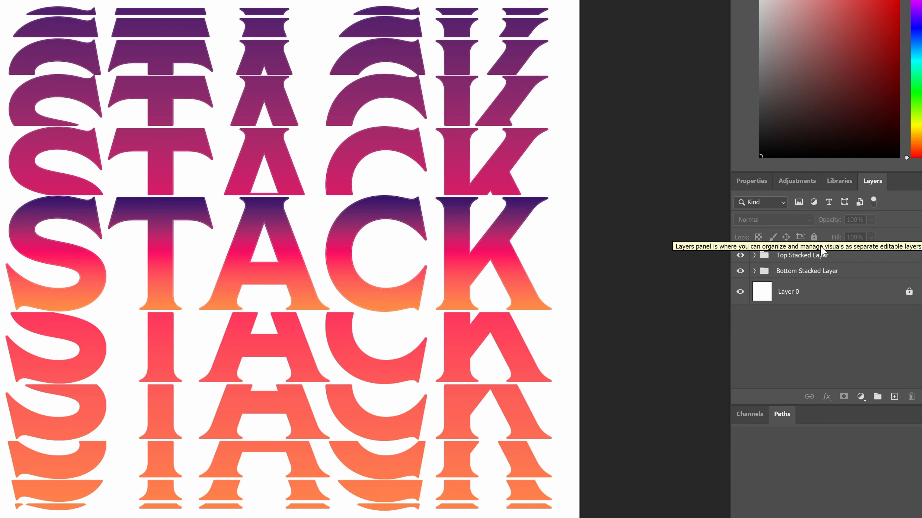
{"action": "left_click", "coordinate": [810, 256]}
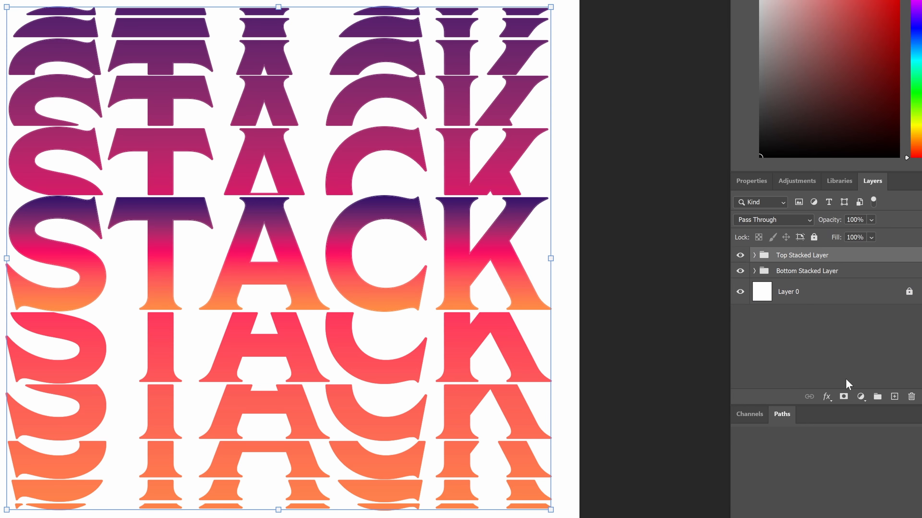
{"action": "left_click", "coordinate": [843, 397]}
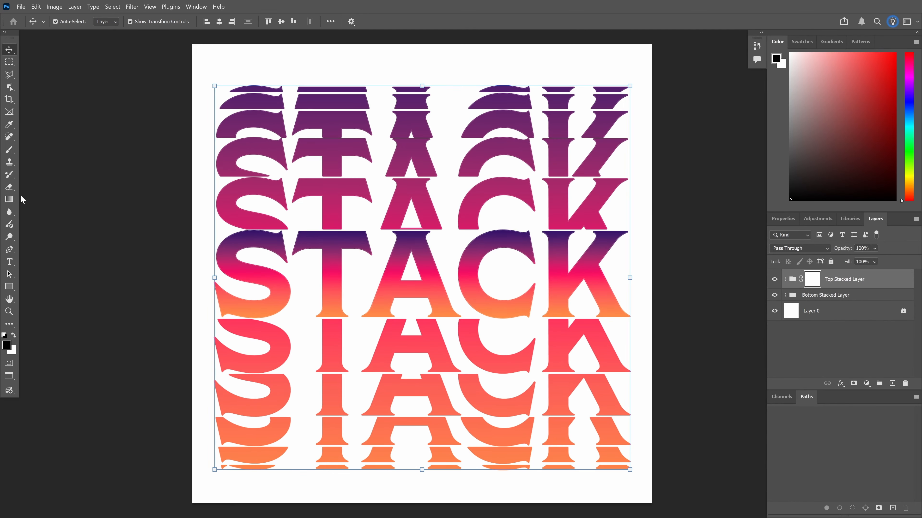
Marquee-select the stacked rows above the central word, aligning the selection's bottom edge to the word's top
{"action": "left_click", "coordinate": [9, 62]}
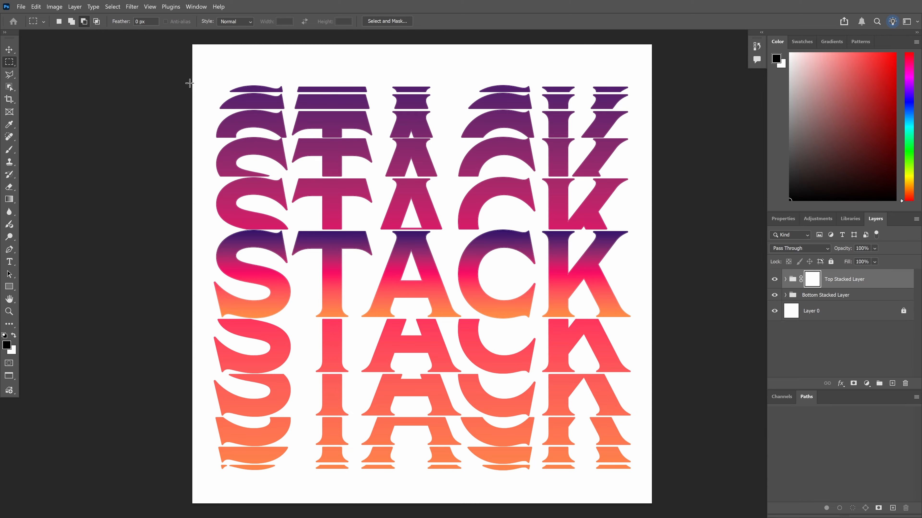
{"action": "left_click_drag", "start_coordinate": [202, 65], "coordinate": [646, 229]}
{"action": "key", "text": "v"}
{"action": "scroll", "coordinate": [476, 212], "scroll_direction": "up", "scroll_amount": 4}
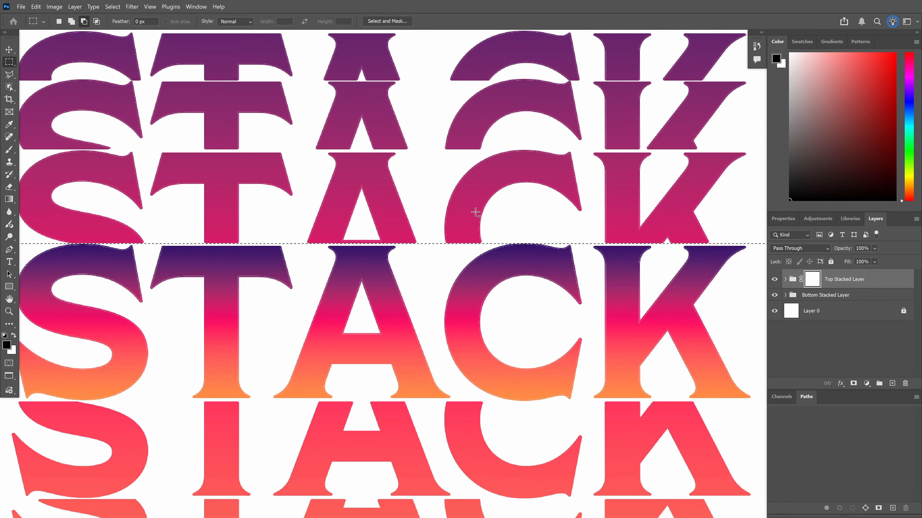
{"action": "scroll", "coordinate": [385, 249], "scroll_direction": "up", "scroll_amount": 2}
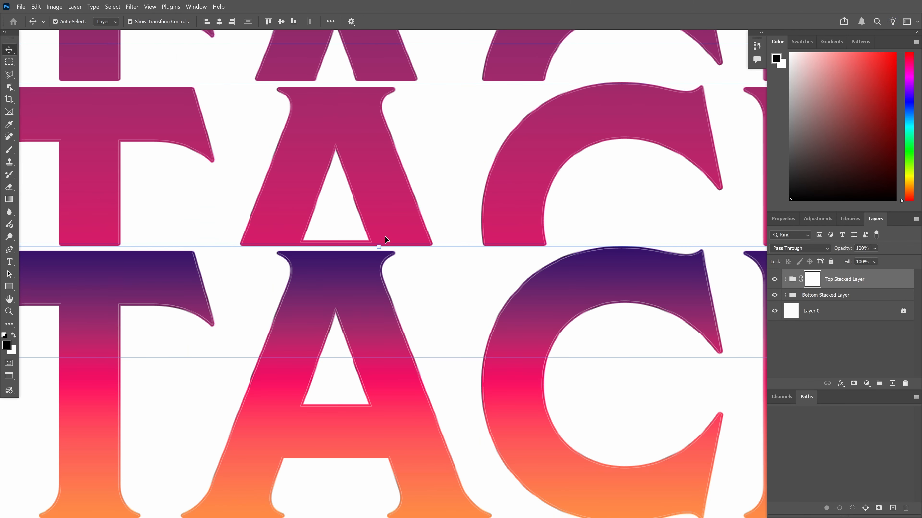
{"action": "left_click", "coordinate": [378, 247]}
{"action": "mouse_move", "coordinate": [378, 249]}
{"action": "left_mouse_down"}
{"action": "mouse_move", "coordinate": [380, 236]}
{"action": "mouse_move", "coordinate": [379, 243]}
{"action": "left_mouse_up"}
{"action": "scroll", "coordinate": [381, 248], "scroll_direction": "up", "scroll_amount": 2}
{"action": "key", "text": "ctrl+0"}
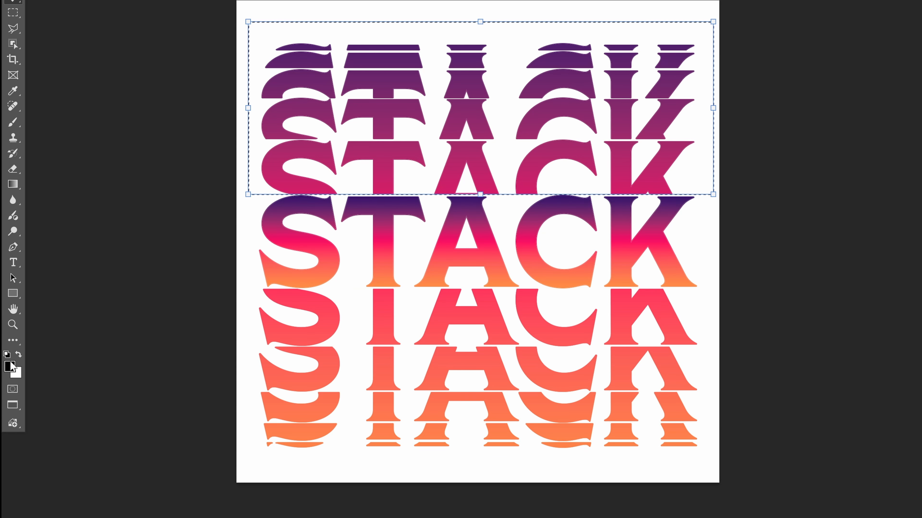
{"action": "left_click", "coordinate": [19, 355]}
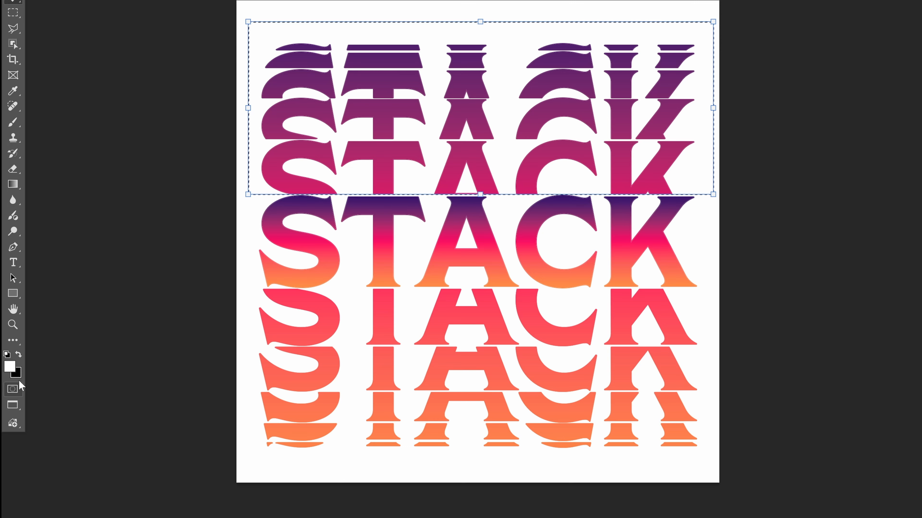
{"action": "left_click", "coordinate": [19, 355]}
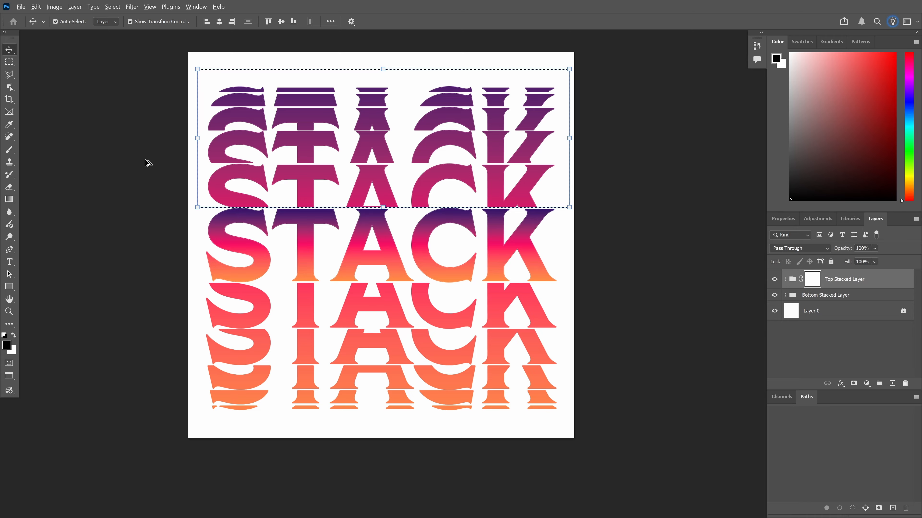
{"action": "key", "text": "alt+BackSpace"}
{"action": "key", "text": "ctrl+d"}
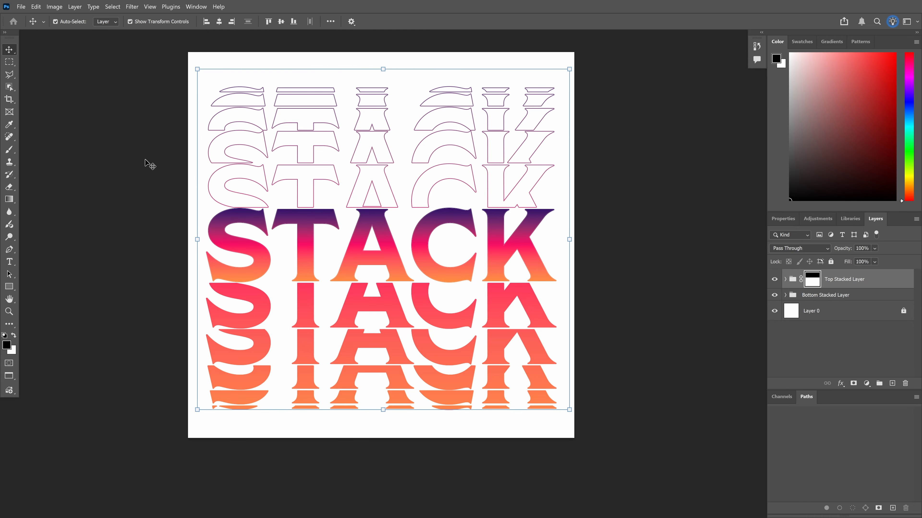
{"action": "left_click", "coordinate": [145, 161]}
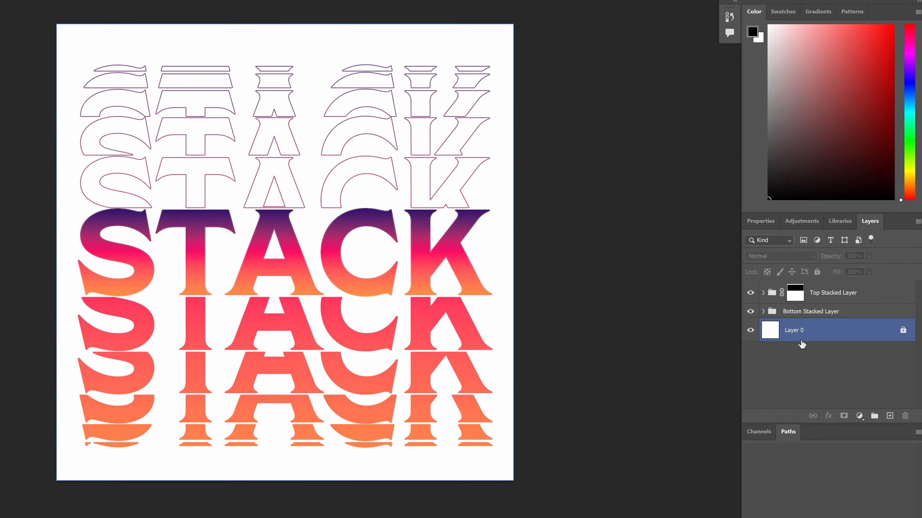
{"action": "left_click", "coordinate": [812, 276]}
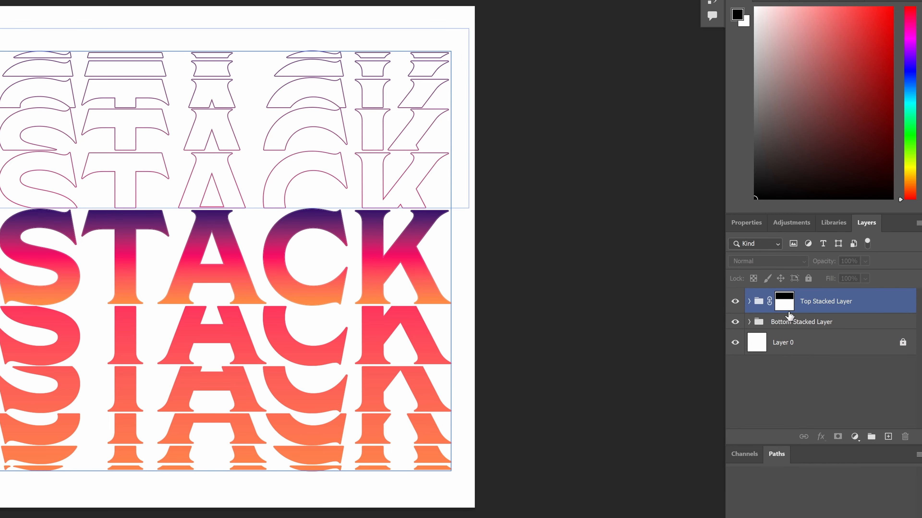
{"action": "left_click", "coordinate": [570, 341]}
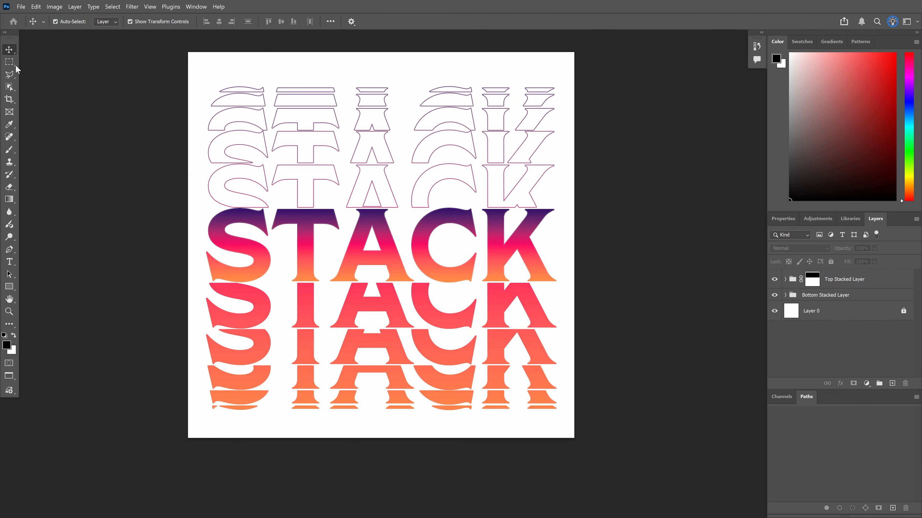
{"action": "left_click", "coordinate": [11, 64]}
{"action": "left_click_drag", "start_coordinate": [197, 280], "coordinate": [562, 418]}
{"action": "left_click", "coordinate": [811, 285]}
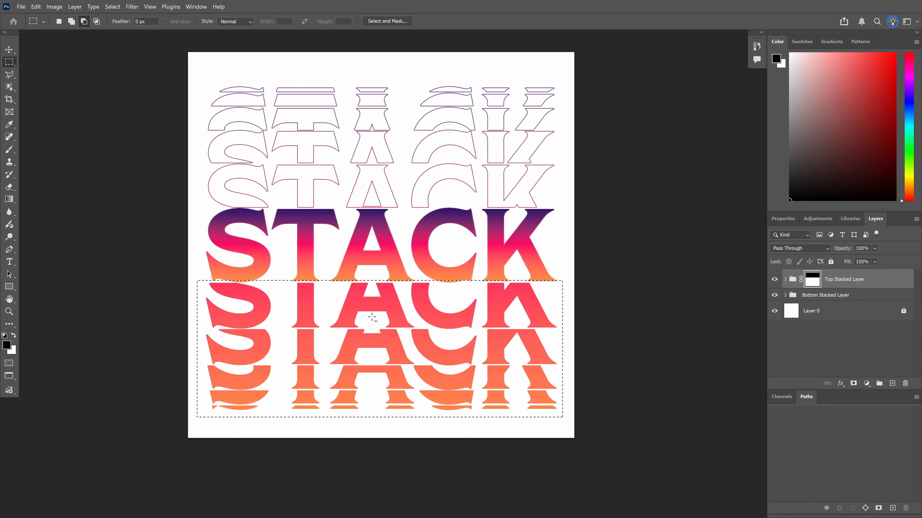
{"action": "key", "text": "alt+BackSpace"}
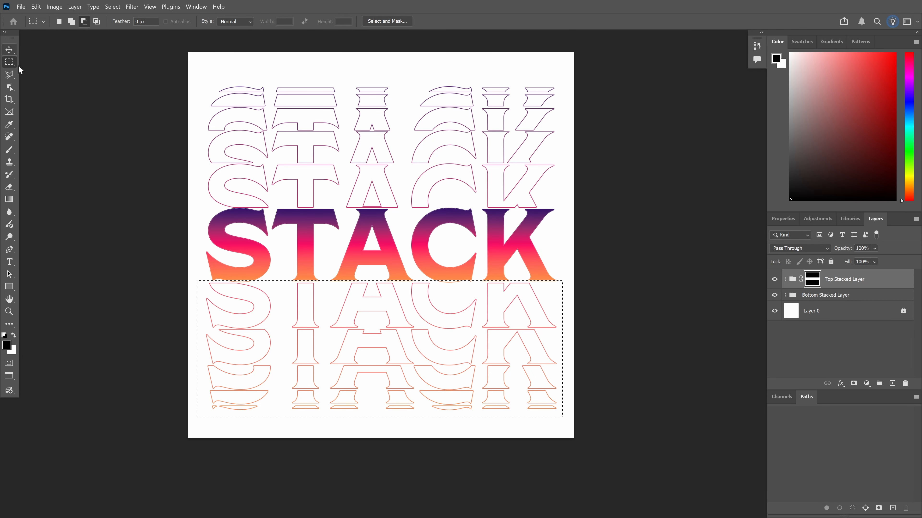
{"action": "key", "text": "ctrl+d"}
{"action": "key", "text": "ctrl+z"}
{"action": "key", "text": "ctrl+z"}
{"action": "key", "text": "ctrl+z"}
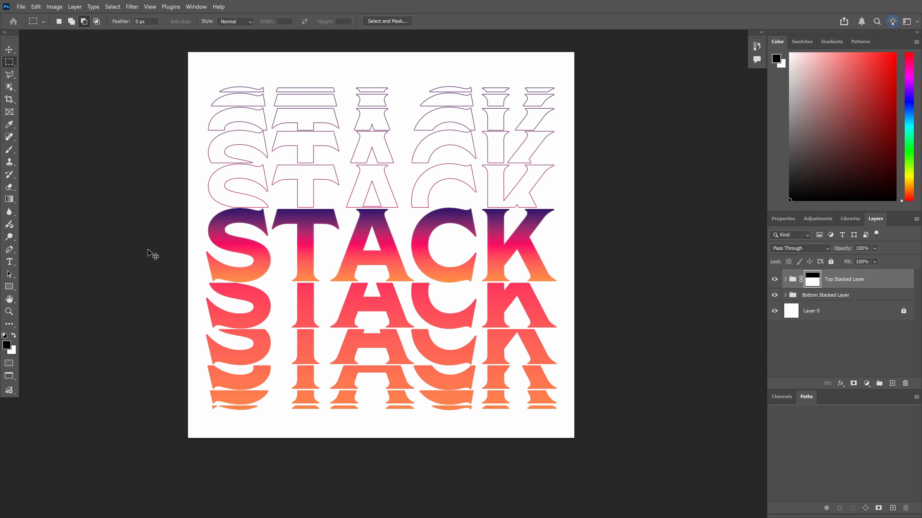
{"action": "key", "text": "ctrl+shift+z"}
{"action": "key", "text": "ctrl+shift+z"}
{"action": "key", "text": "ctrl+shift+z"}
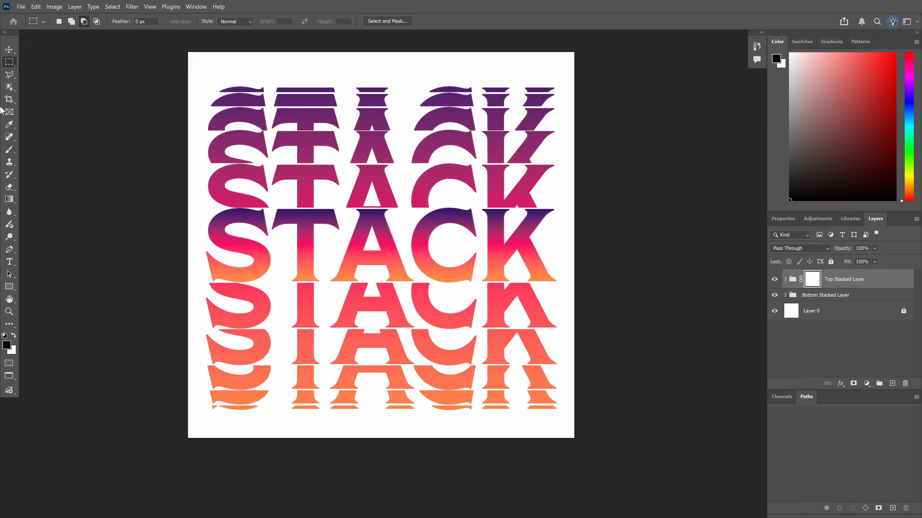
{"action": "left_click", "coordinate": [9, 76]}
{"action": "right_click", "coordinate": [16, 82]}
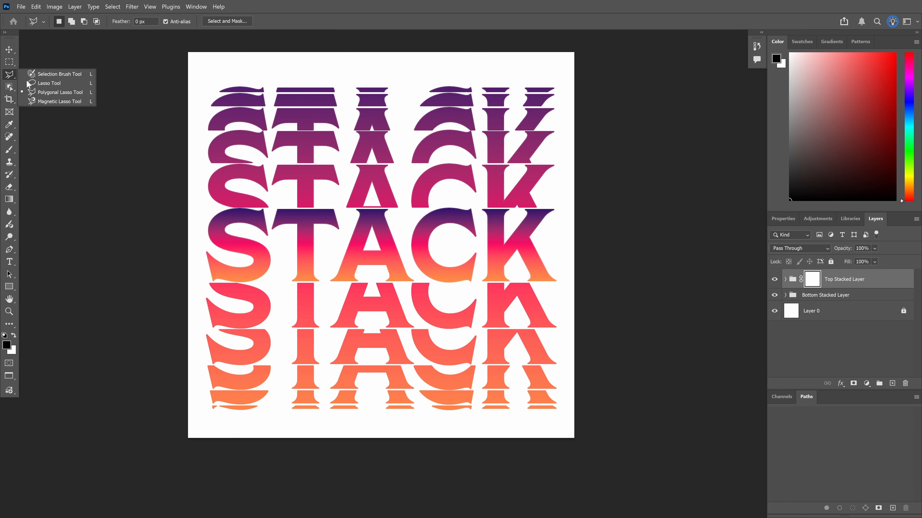
{"action": "left_click", "coordinate": [60, 92]}
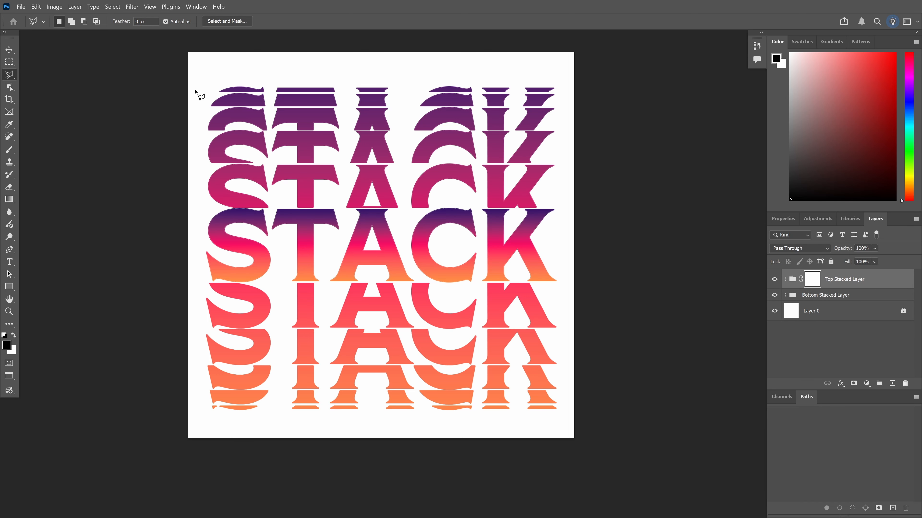
{"action": "left_click", "coordinate": [199, 74]}
{"action": "left_click", "coordinate": [564, 420]}
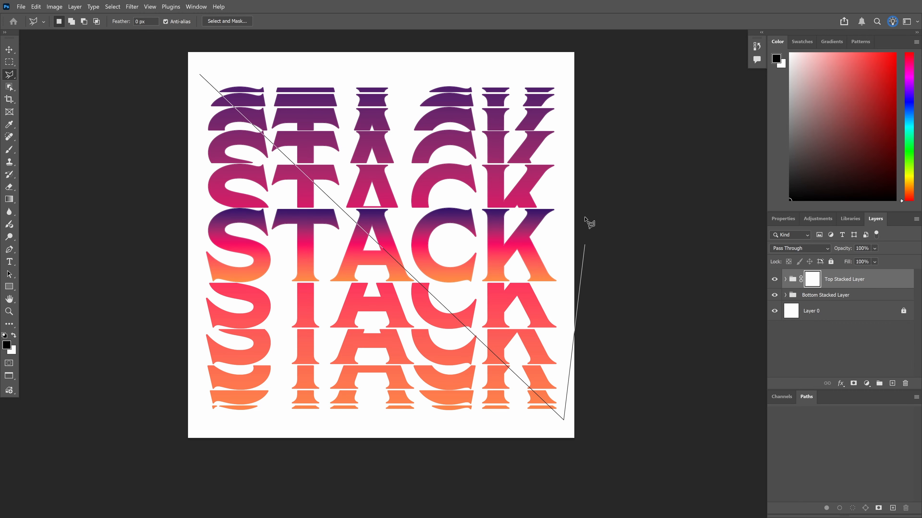
{"action": "left_click", "coordinate": [566, 69]}
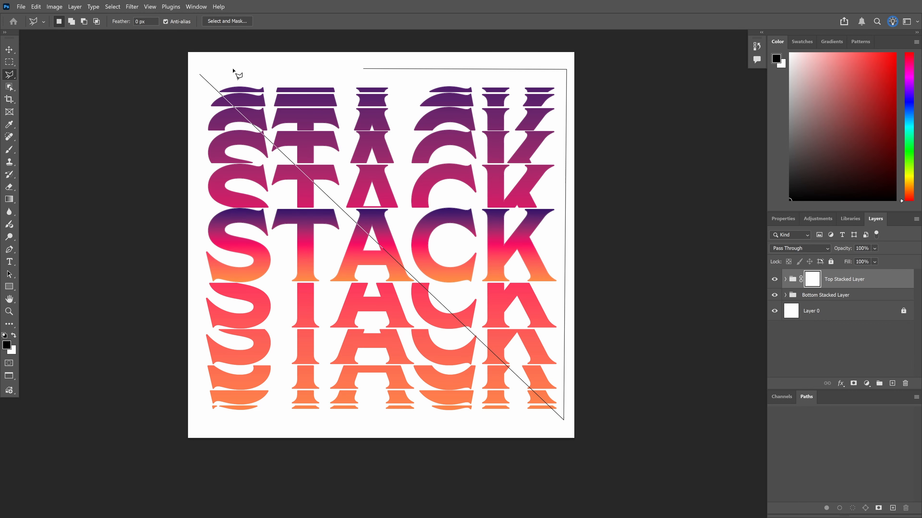
{"action": "left_click", "coordinate": [201, 75]}
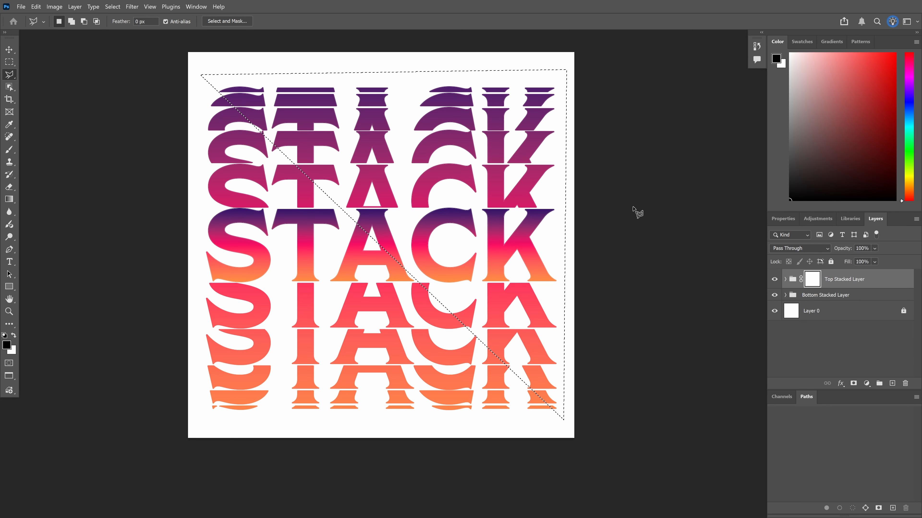
{"action": "key", "text": "alt+BackSpace"}
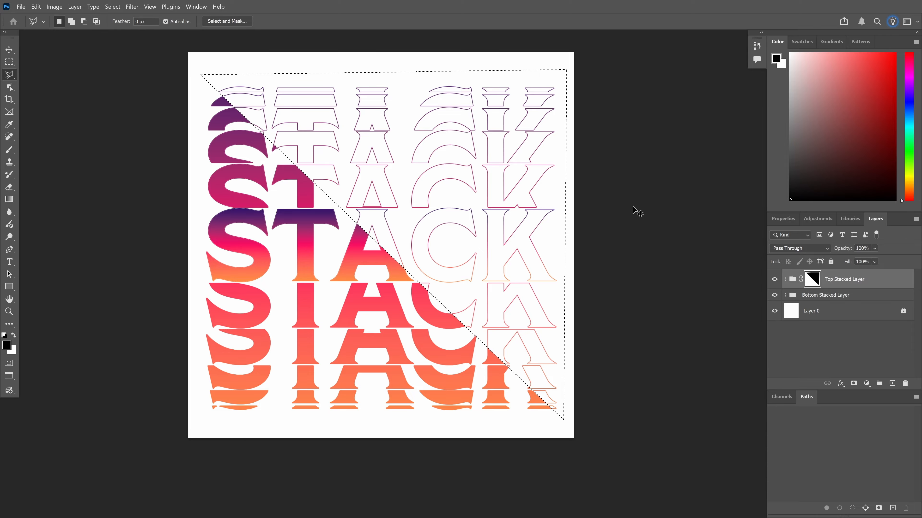
{"action": "key", "text": "ctrl+d"}
{"action": "key", "text": "ctrl+z"}
{"action": "key", "text": "ctrl+z"}
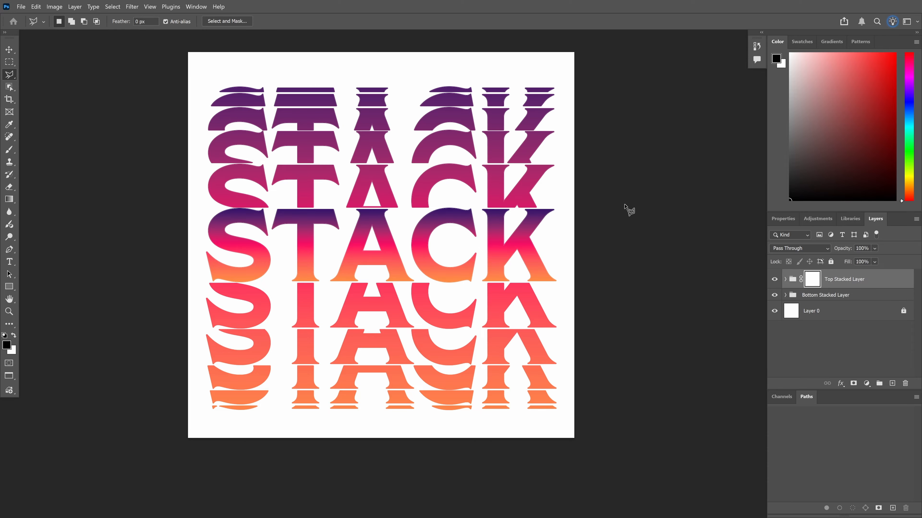
Draw a closed wavy pen path through the central STACK letters up to the canvas top
{"action": "left_click", "coordinate": [9, 249]}
{"action": "left_click", "coordinate": [193, 218]}
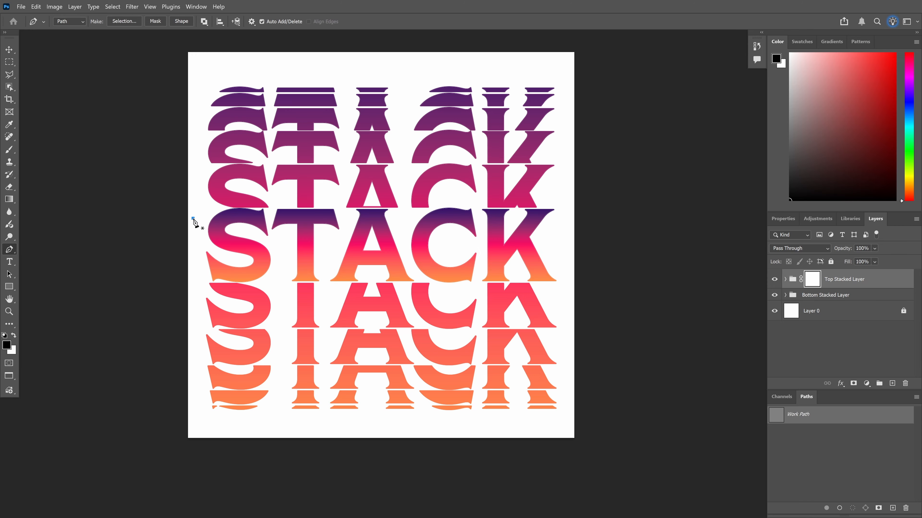
{"action": "left_click_drag", "start_coordinate": [288, 260], "coordinate": [343, 259]}
{"action": "left_click", "coordinate": [373, 232]}
{"action": "left_click_drag", "start_coordinate": [373, 232], "coordinate": [418, 233]}
{"action": "left_click_drag", "start_coordinate": [479, 258], "coordinate": [530, 258]}
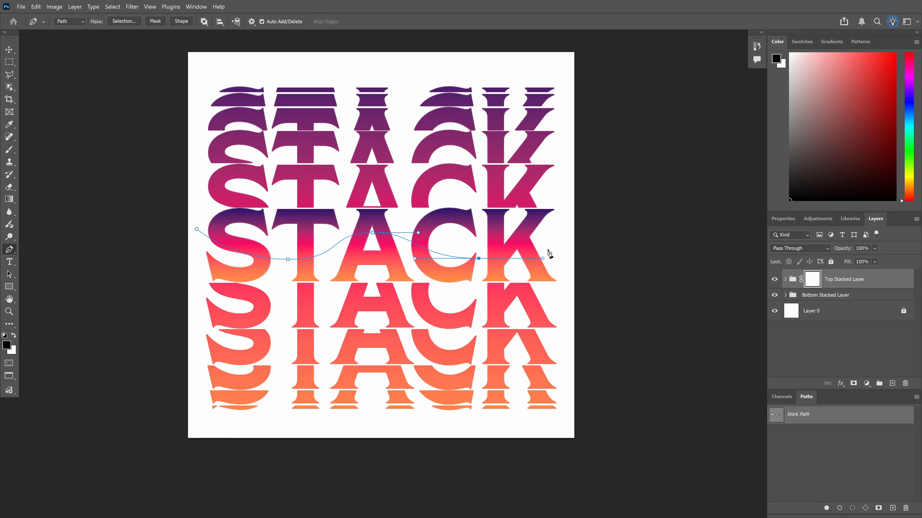
{"action": "mouse_move", "coordinate": [550, 227]}
{"action": "left_mouse_down"}
{"action": "mouse_move", "coordinate": [580, 225]}
{"action": "mouse_move", "coordinate": [566, 226]}
{"action": "left_mouse_up"}
{"action": "key", "text": "ctrl+z"}
{"action": "left_click", "coordinate": [570, 226]}
{"action": "left_click", "coordinate": [565, 68]}
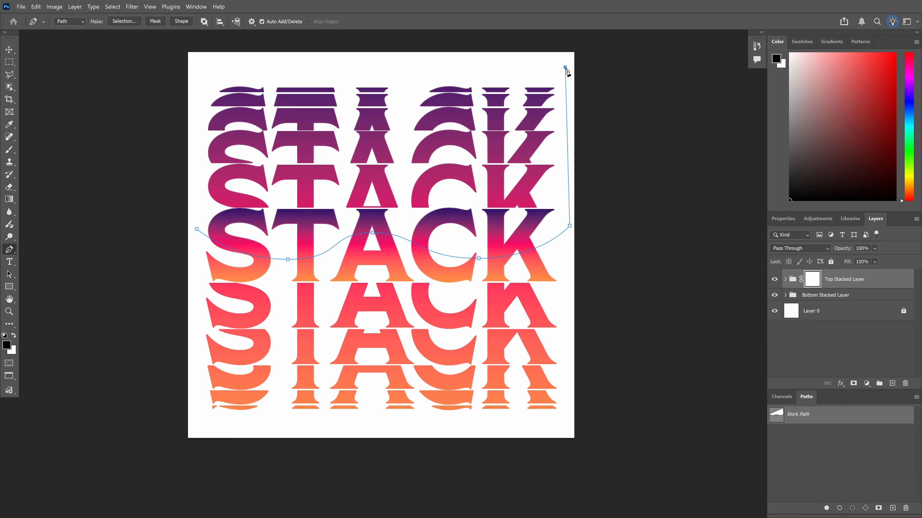
{"action": "left_click", "coordinate": [205, 72]}
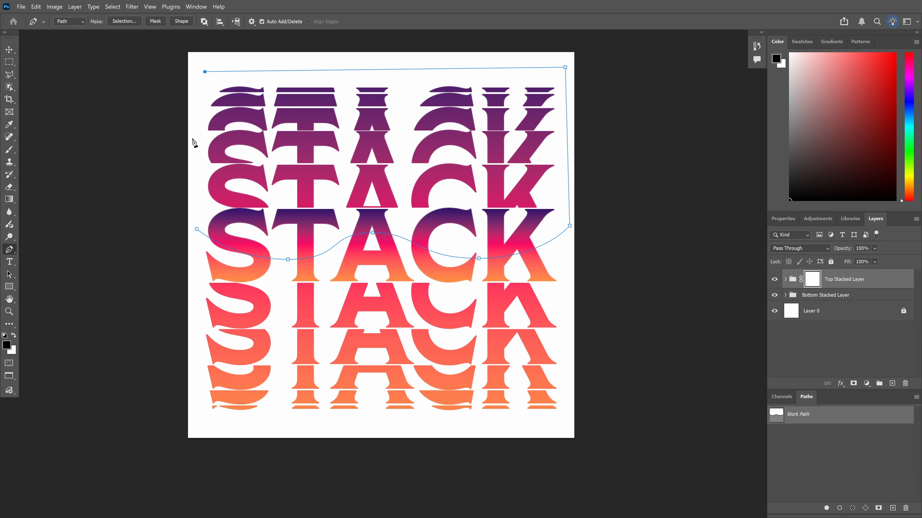
{"action": "left_click", "coordinate": [196, 229]}
Turn the path into a 0-feather selection, fill the mask black, deselect, then undo it all
{"action": "right_click", "coordinate": [213, 205]}
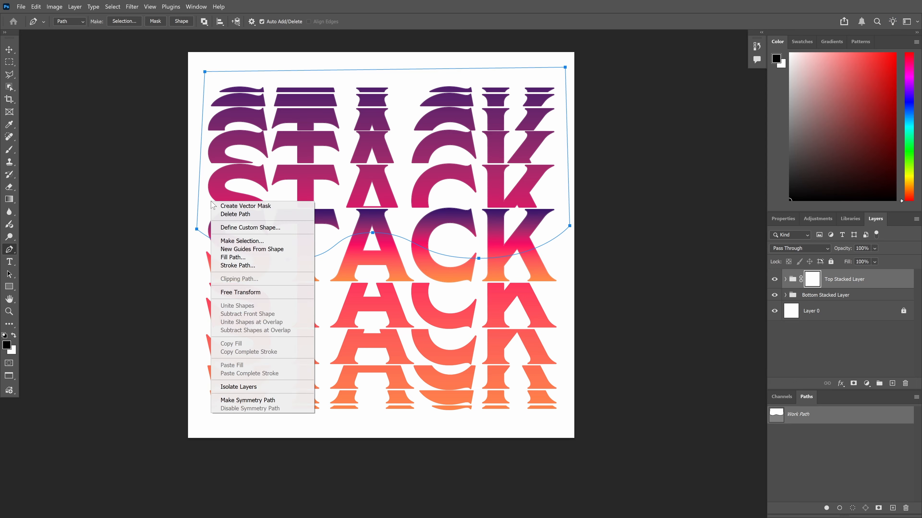
{"action": "left_click", "coordinate": [253, 241]}
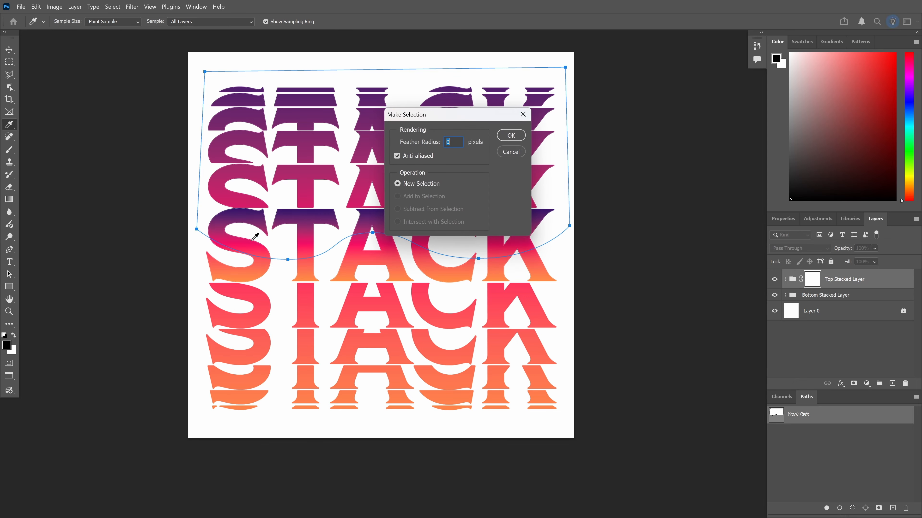
{"action": "left_click", "coordinate": [516, 140]}
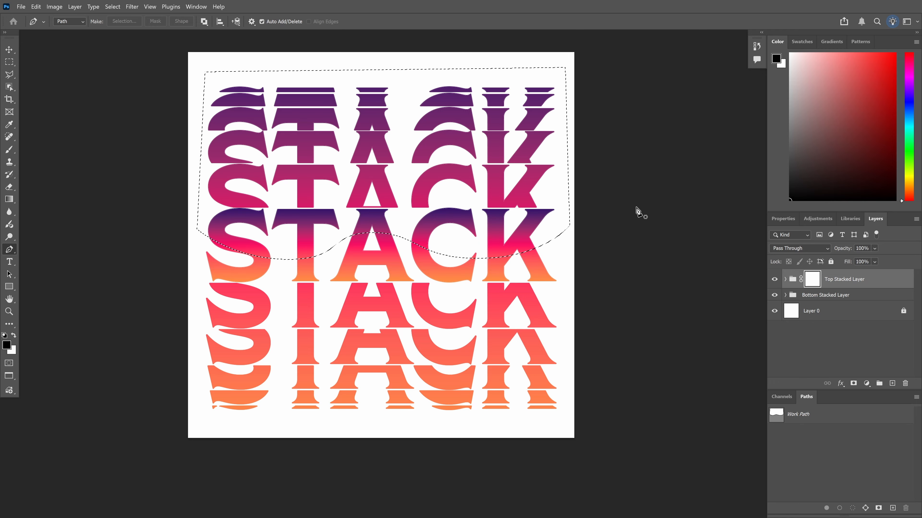
{"action": "key", "text": "alt+BackSpace"}
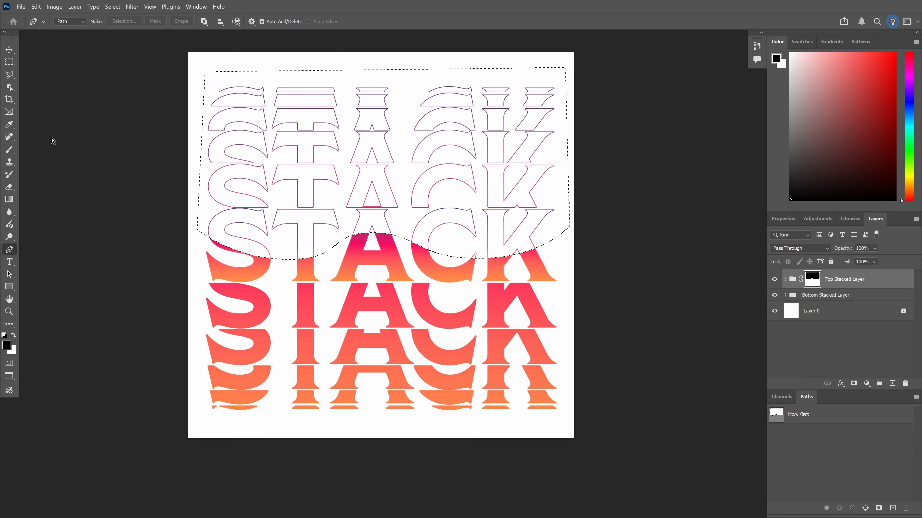
{"action": "key", "text": "ctrl+d"}
{"action": "key", "text": "ctrl+z"}
{"action": "key", "text": "ctrl+z"}
{"action": "key", "text": "ctrl+z"}
{"action": "key", "text": "ctrl+z"}
{"action": "key", "text": "ctrl+z"}
{"action": "key", "text": "ctrl+z"}
{"action": "key", "text": "ctrl+z"}
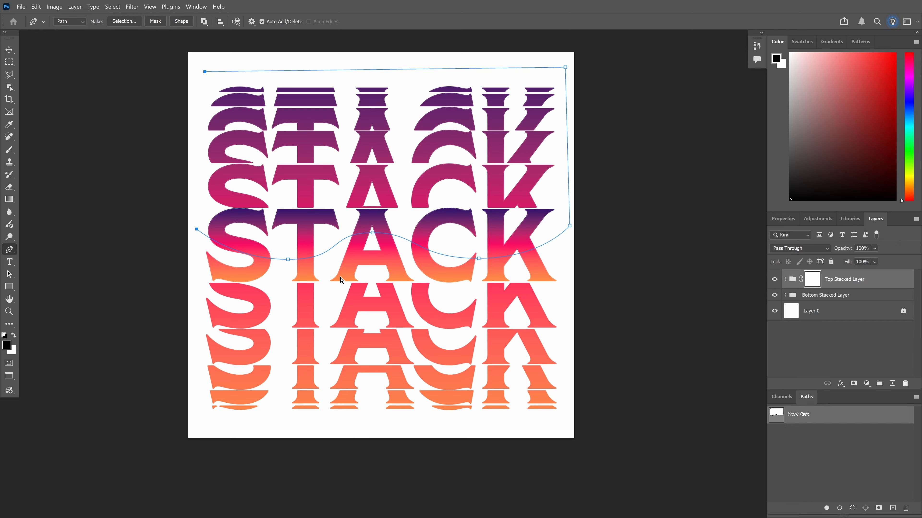
{"action": "key", "text": "ctrl+z"}
{"action": "key", "text": "ctrl+z"}
{"action": "key", "text": "ctrl+z"}
{"action": "key", "text": "ctrl+z"}
{"action": "key", "text": "ctrl+z"}
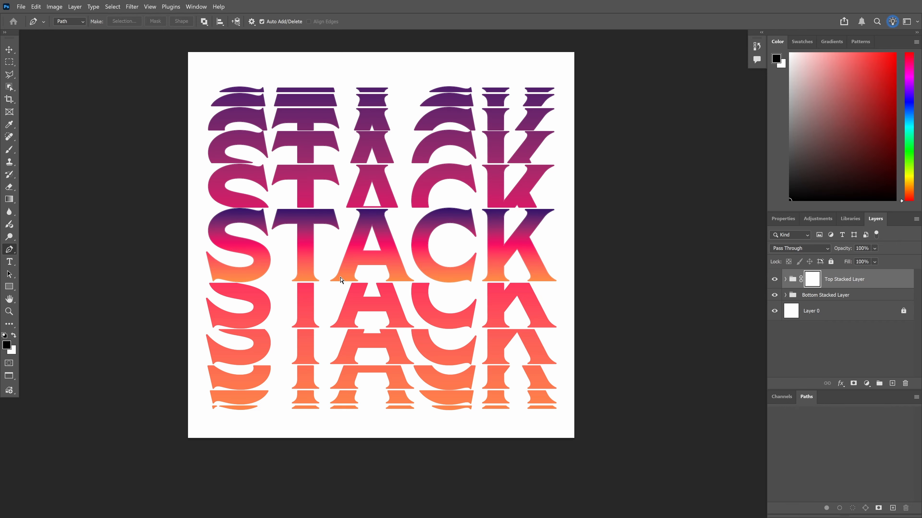
{"action": "left_click", "coordinate": [10, 62]}
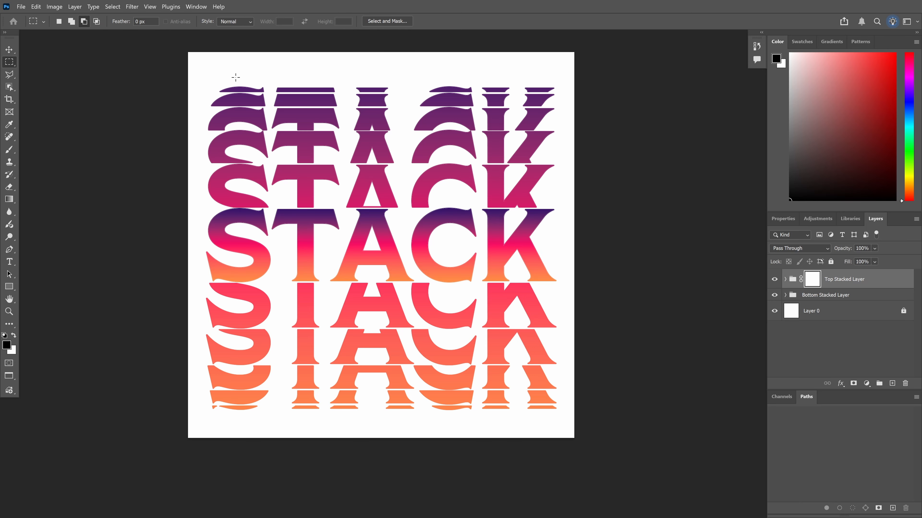
{"action": "left_click_drag", "start_coordinate": [200, 73], "coordinate": [562, 206]}
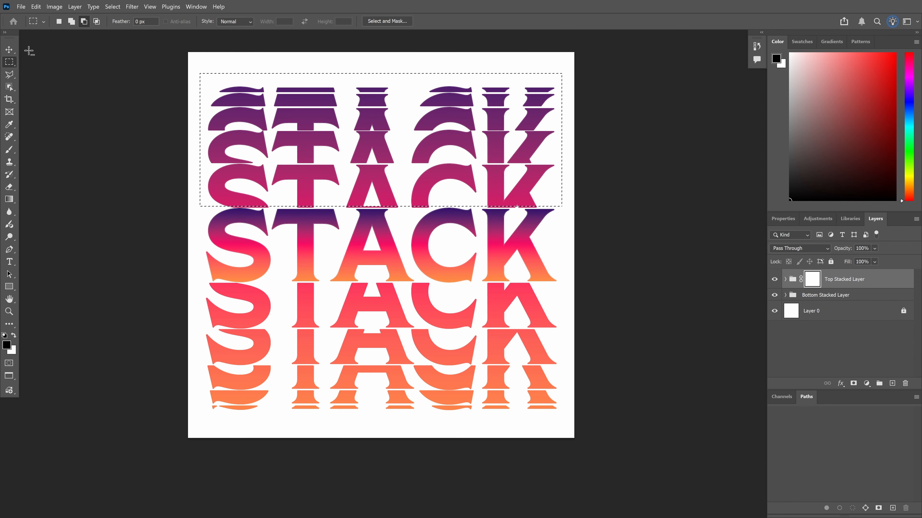
{"action": "left_click", "coordinate": [9, 49]}
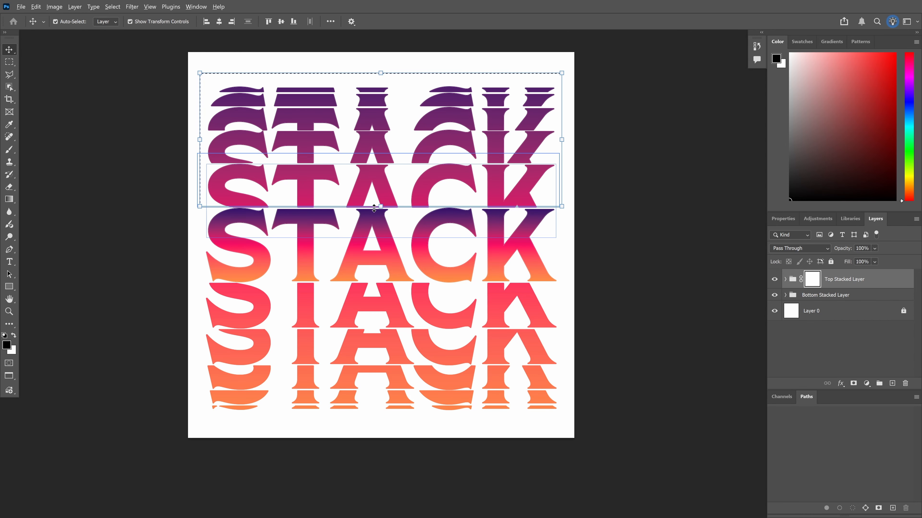
{"action": "scroll", "coordinate": [374, 206], "scroll_direction": "up", "scroll_amount": 3}
{"action": "scroll", "coordinate": [373, 206], "scroll_direction": "up", "scroll_amount": 5}
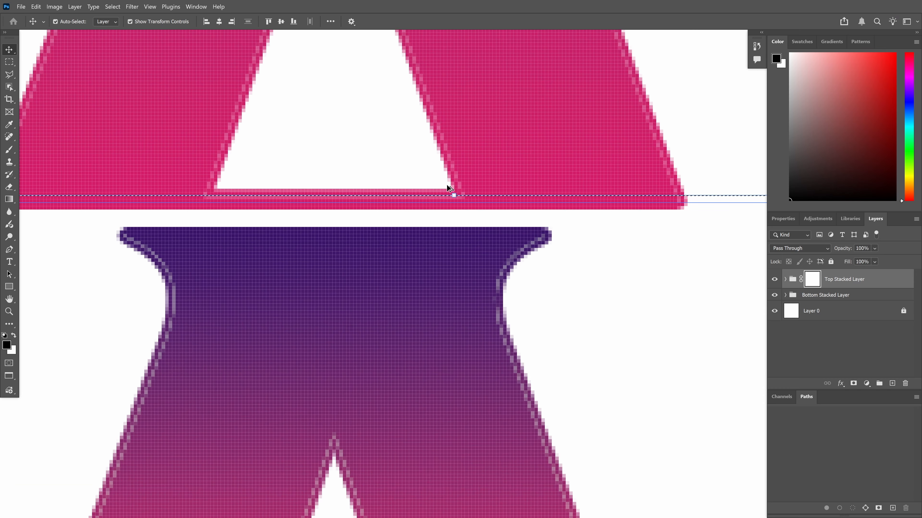
{"action": "left_click_drag", "start_coordinate": [454, 196], "coordinate": [456, 219]}
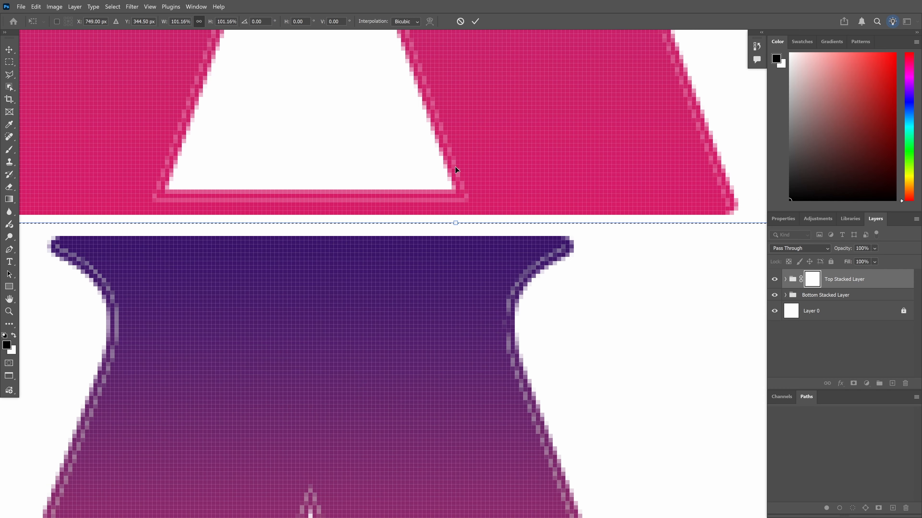
{"action": "scroll", "coordinate": [455, 166], "scroll_direction": "down", "scroll_amount": 4}
{"action": "scroll", "coordinate": [681, 226], "scroll_direction": "down", "scroll_amount": 5}
{"action": "scroll", "coordinate": [686, 230], "scroll_direction": "up", "scroll_amount": 4}
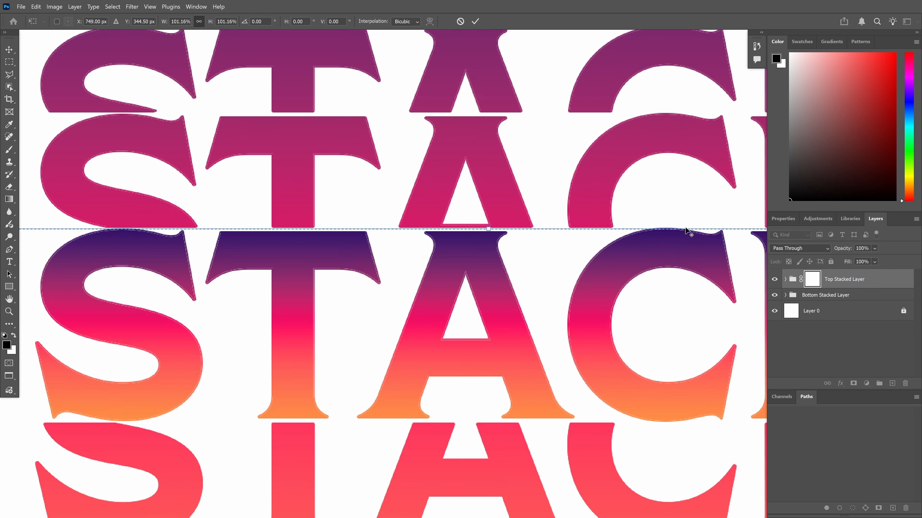
{"action": "scroll", "coordinate": [685, 229], "scroll_direction": "up", "scroll_amount": 6}
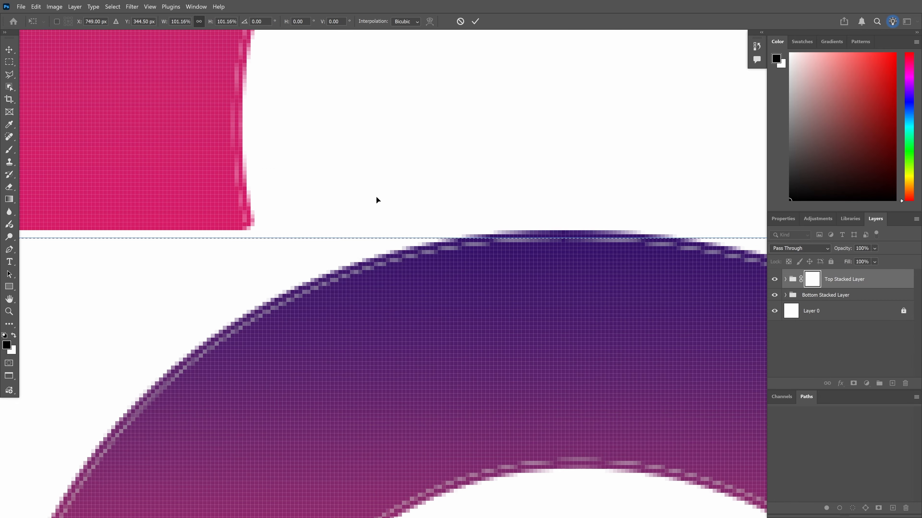
{"action": "scroll", "coordinate": [448, 256], "scroll_direction": "down", "scroll_amount": 10}
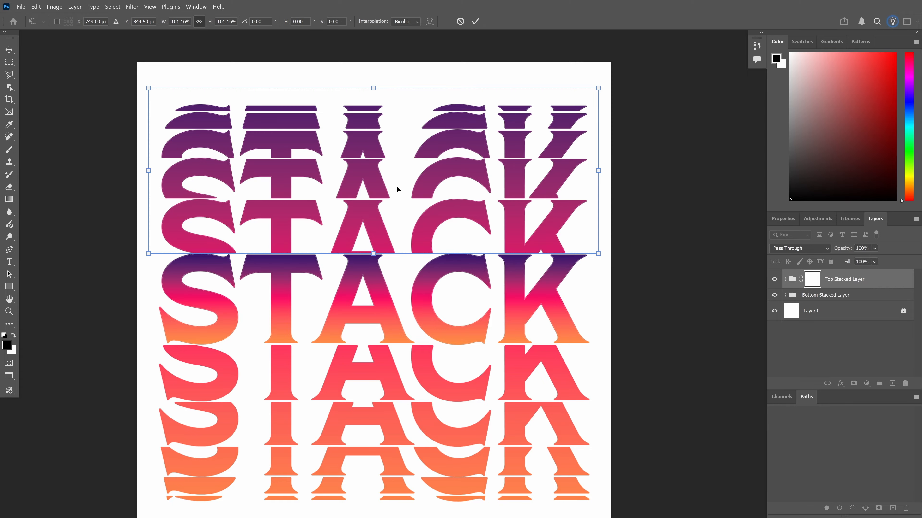
{"action": "left_click", "coordinate": [461, 21]}
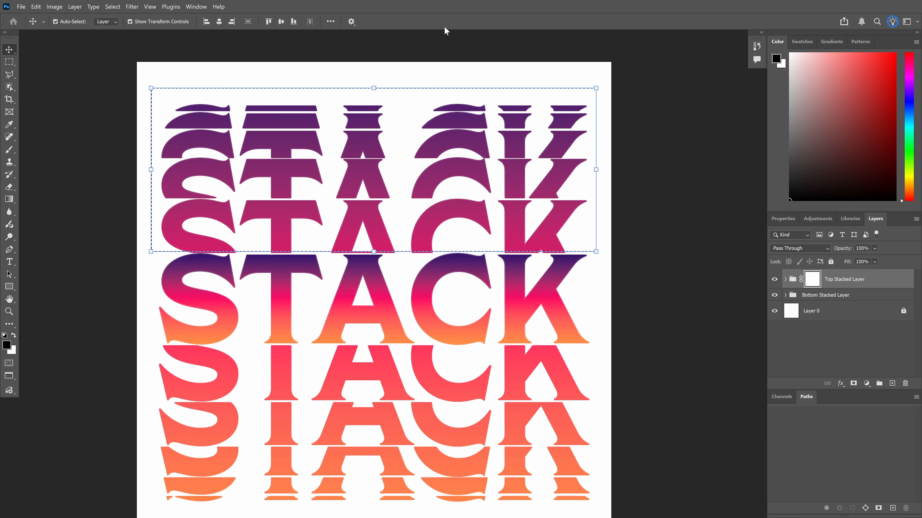
{"action": "key", "text": "ctrl+d"}
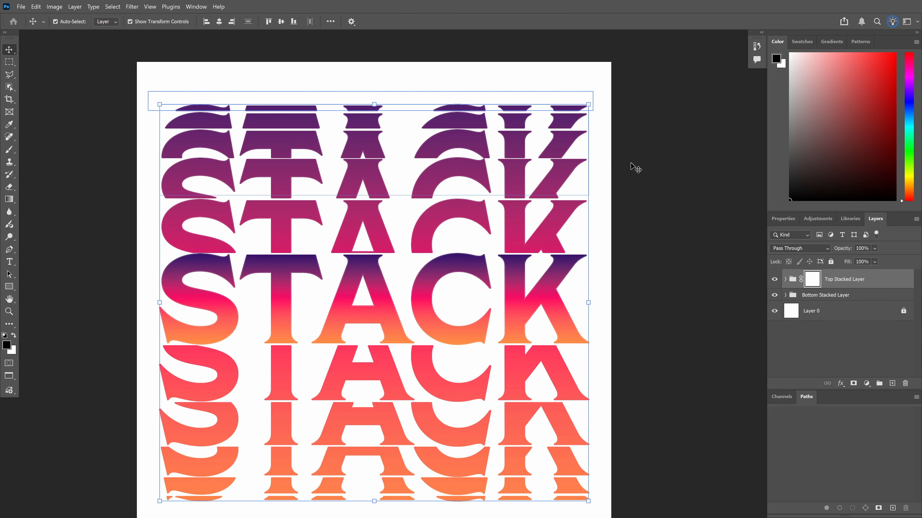
Marquee the rows above the central STACK and stretch the selection slightly with Free Transform
{"action": "left_click", "coordinate": [613, 232]}
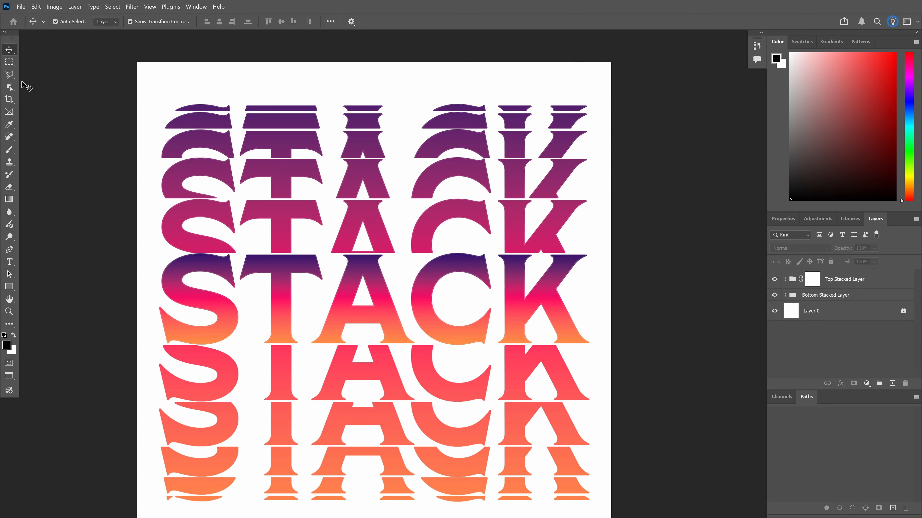
{"action": "left_click", "coordinate": [11, 63]}
{"action": "left_click_drag", "start_coordinate": [160, 91], "coordinate": [601, 247]}
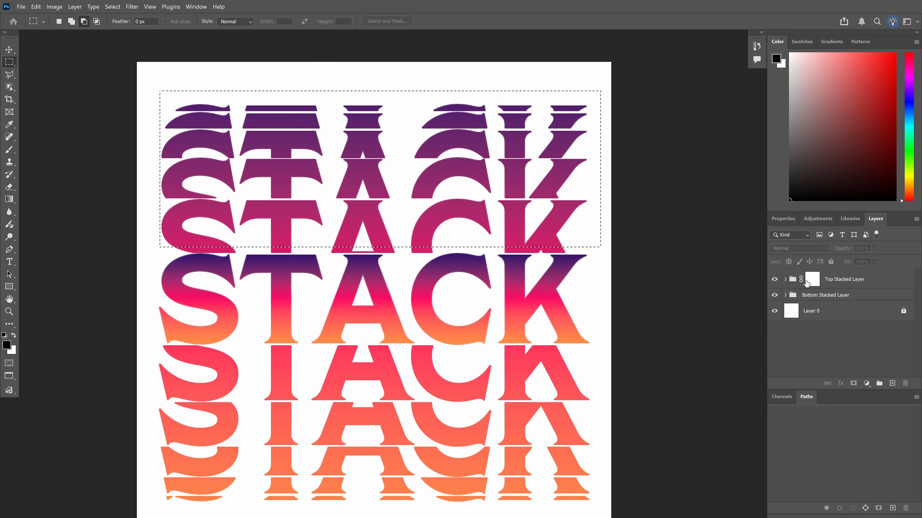
{"action": "left_click", "coordinate": [811, 277]}
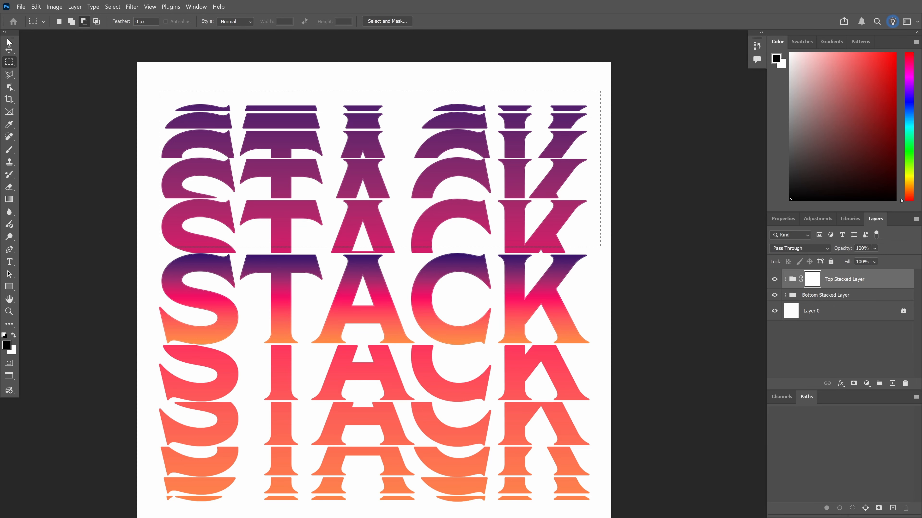
{"action": "left_click", "coordinate": [9, 49]}
{"action": "scroll", "coordinate": [376, 244], "scroll_direction": "up", "scroll_amount": 10}
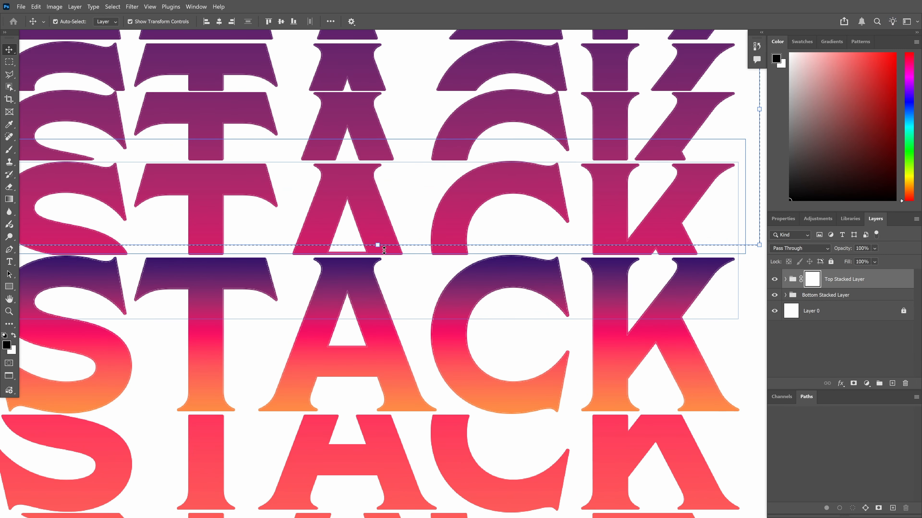
{"action": "scroll", "coordinate": [374, 242], "scroll_direction": "up", "scroll_amount": 6}
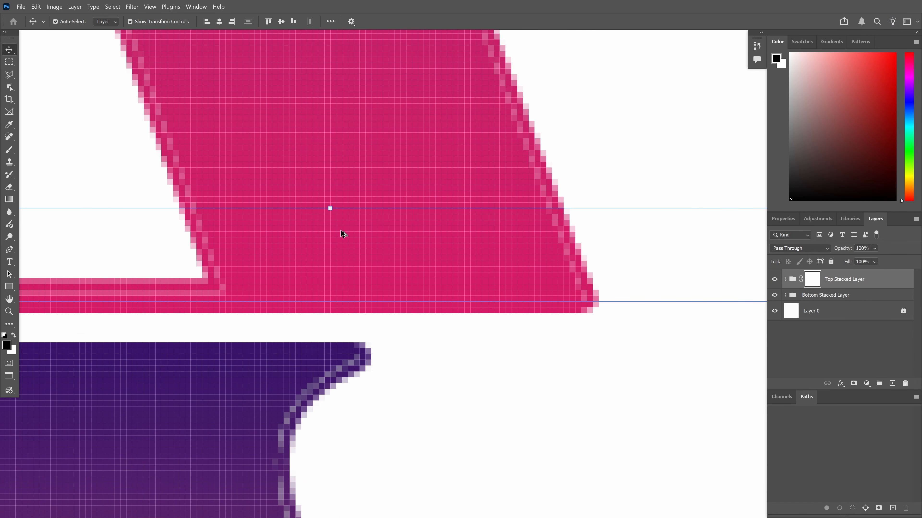
{"action": "left_click_drag", "start_coordinate": [329, 199], "coordinate": [336, 342]}
{"action": "scroll", "coordinate": [337, 343], "scroll_direction": "down", "scroll_amount": 5}
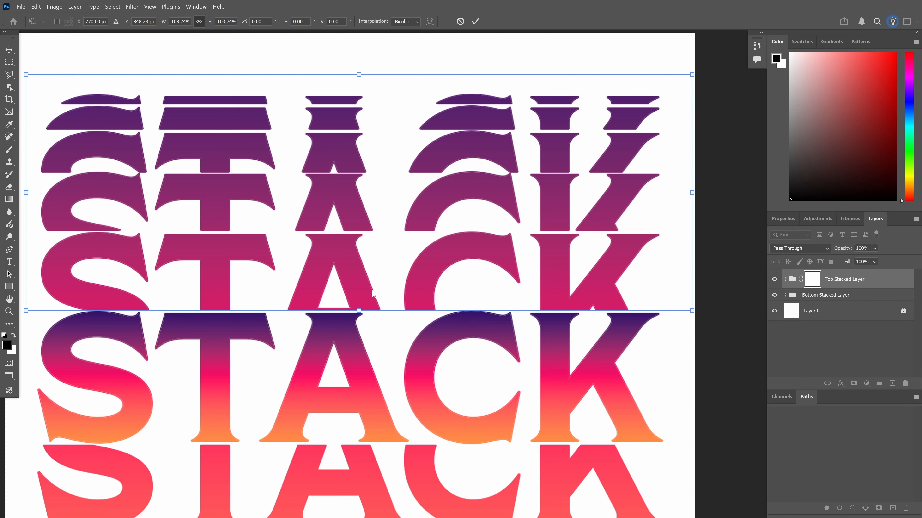
{"action": "scroll", "coordinate": [328, 265], "scroll_direction": "down", "scroll_amount": 2}
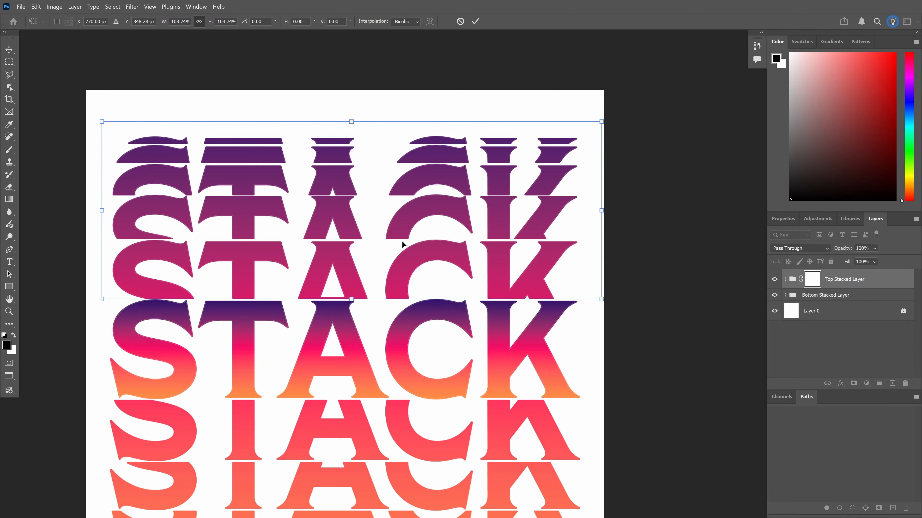
Fill the Top Stacked Layer group mask with black over that selection, leaving outlines, then deselect
{"action": "left_click", "coordinate": [812, 285]}
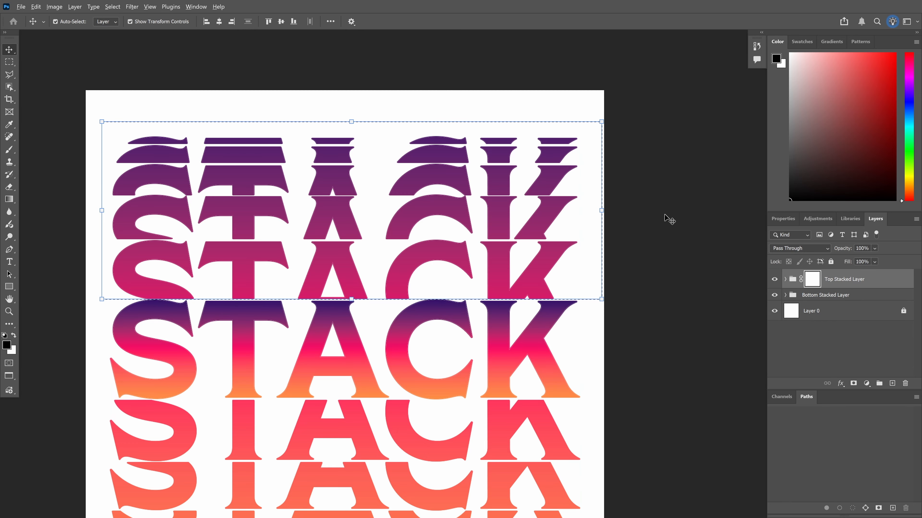
{"action": "key", "text": "alt+BackSpace"}
{"action": "key", "text": "ctrl+d"}
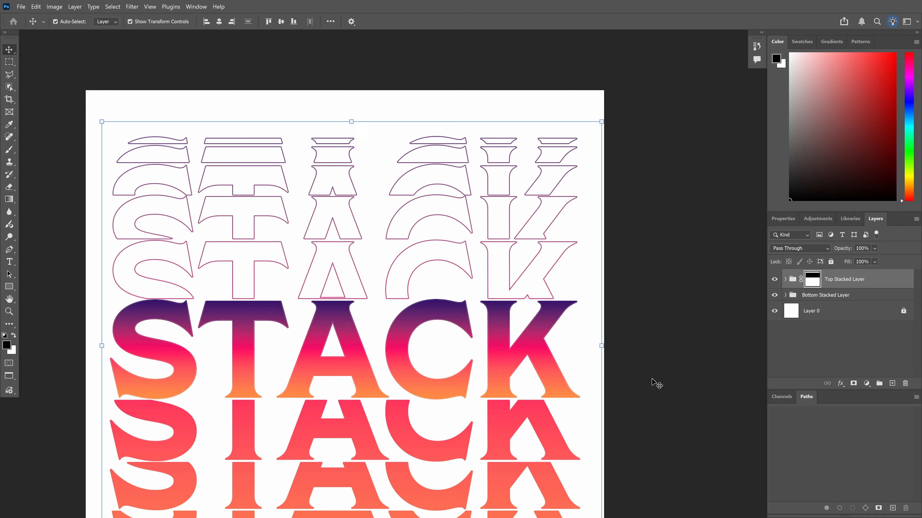
{"action": "left_click", "coordinate": [654, 412]}
With the Top Stacked Layer group targeted, marquee the stacked rows below the central STACK
{"action": "left_click_drag", "start_coordinate": [660, 432], "coordinate": [657, 232]}
{"action": "scroll", "coordinate": [103, 219], "scroll_direction": "up", "scroll_amount": 2}
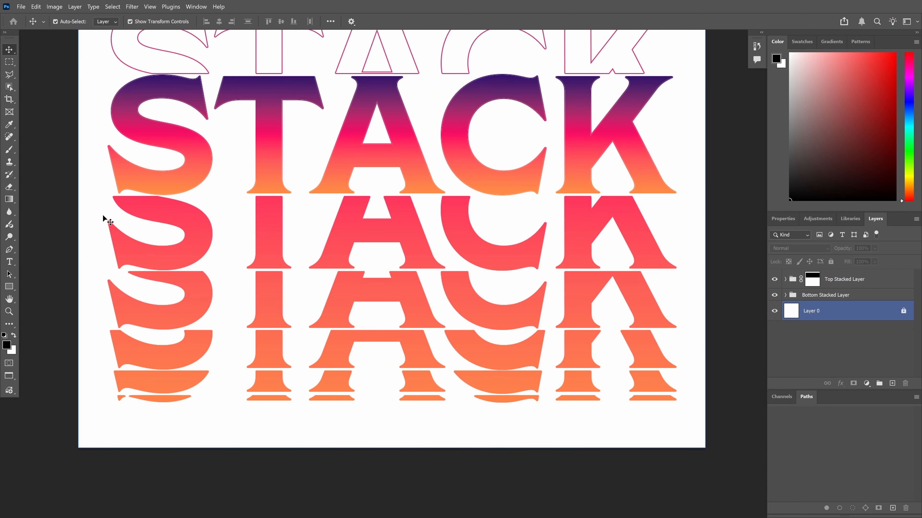
{"action": "scroll", "coordinate": [103, 217], "scroll_direction": "up", "scroll_amount": 2}
{"action": "left_click", "coordinate": [103, 217]}
{"action": "left_click_drag", "start_coordinate": [374, 289], "coordinate": [315, 284]}
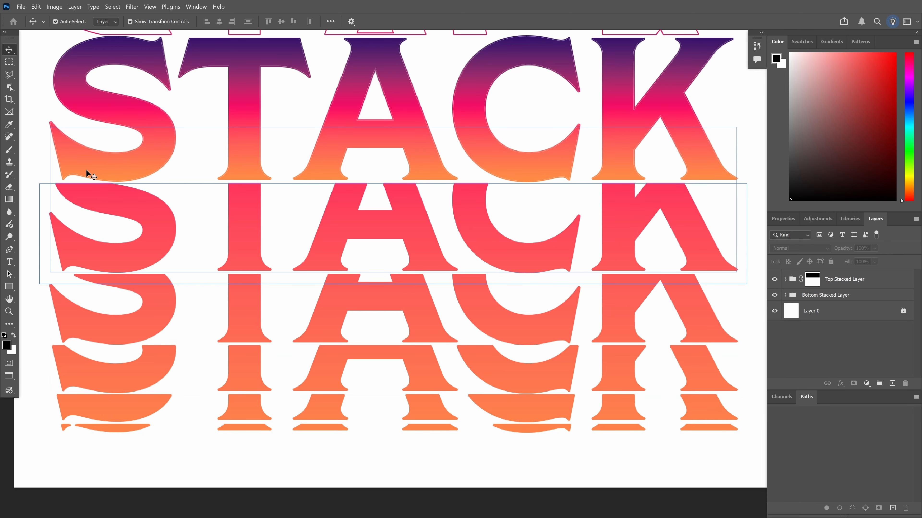
{"action": "left_click", "coordinate": [812, 276]}
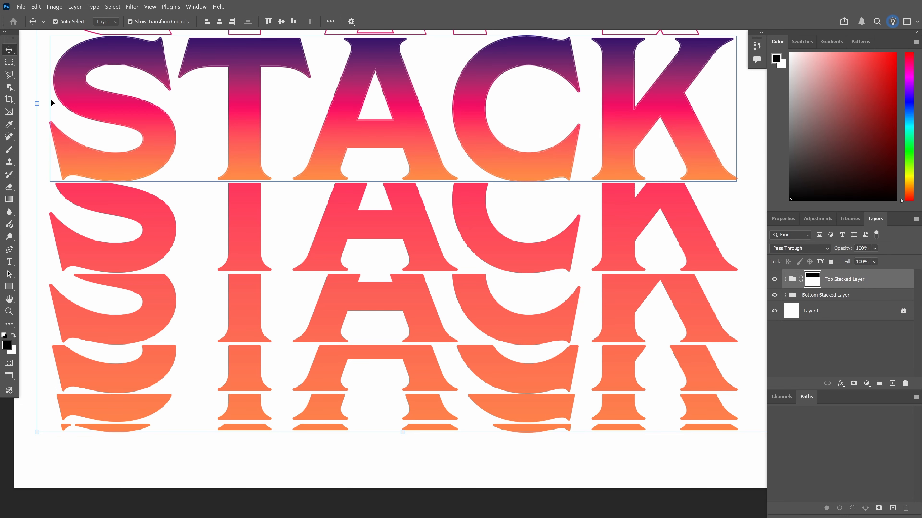
{"action": "key", "text": "m"}
{"action": "left_click_drag", "start_coordinate": [39, 182], "coordinate": [748, 444]}
Lower the selection's top edge slightly, commit, and fill the group mask black to hide the lower fills
{"action": "left_click", "coordinate": [8, 50]}
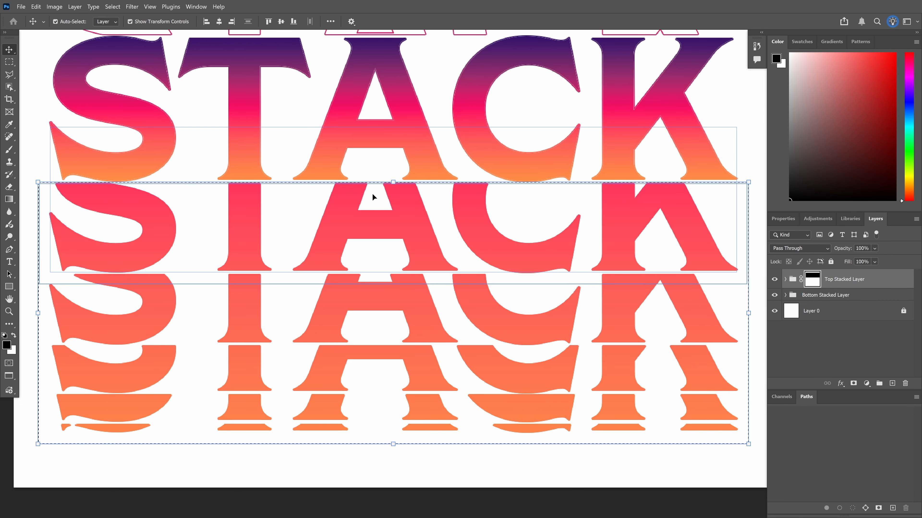
{"action": "scroll", "coordinate": [373, 193], "scroll_direction": "up", "scroll_amount": 4}
{"action": "scroll", "coordinate": [394, 192], "scroll_direction": "down", "scroll_amount": 1}
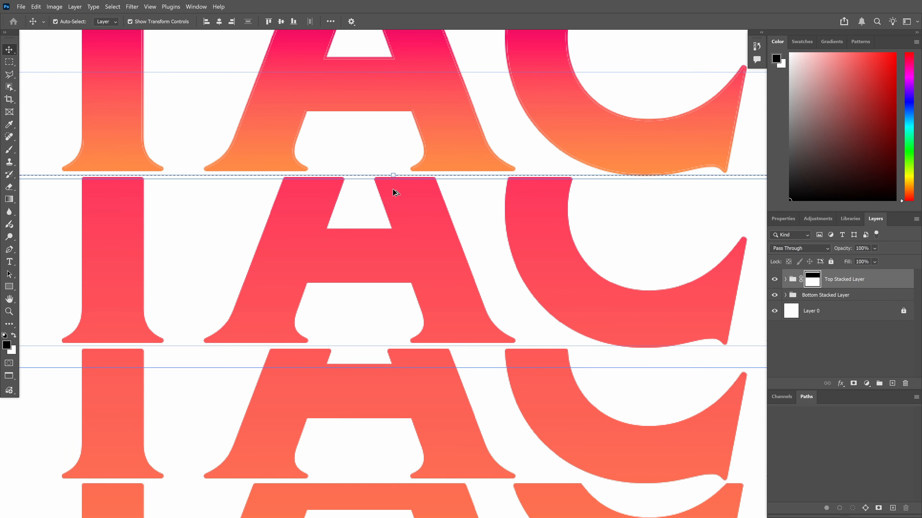
{"action": "scroll", "coordinate": [670, 172], "scroll_direction": "up", "scroll_amount": 2}
{"action": "scroll", "coordinate": [670, 172], "scroll_direction": "up", "scroll_amount": 1}
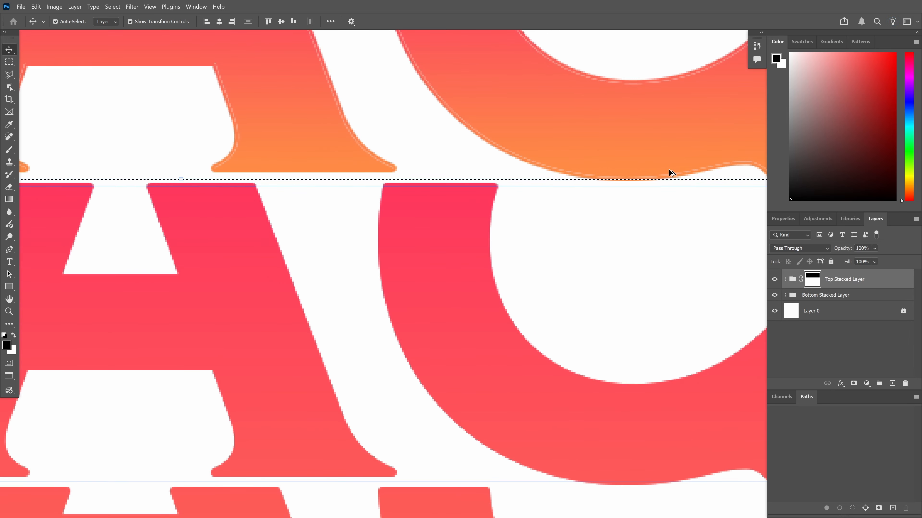
{"action": "scroll", "coordinate": [117, 184], "scroll_direction": "up", "scroll_amount": 4}
{"action": "scroll", "coordinate": [236, 192], "scroll_direction": "up", "scroll_amount": 5}
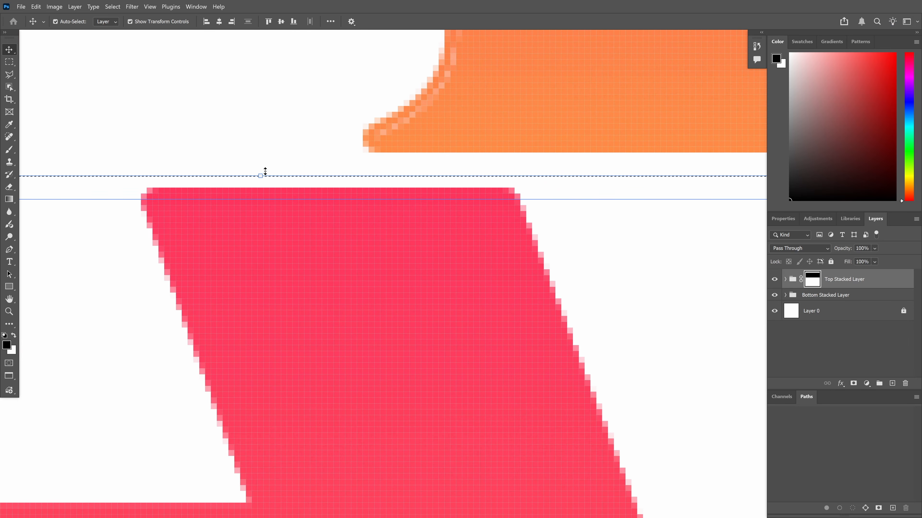
{"action": "left_click_drag", "start_coordinate": [252, 181], "coordinate": [259, 190]}
{"action": "scroll", "coordinate": [300, 225], "scroll_direction": "down", "scroll_amount": 2}
{"action": "scroll", "coordinate": [299, 223], "scroll_direction": "down", "scroll_amount": 10}
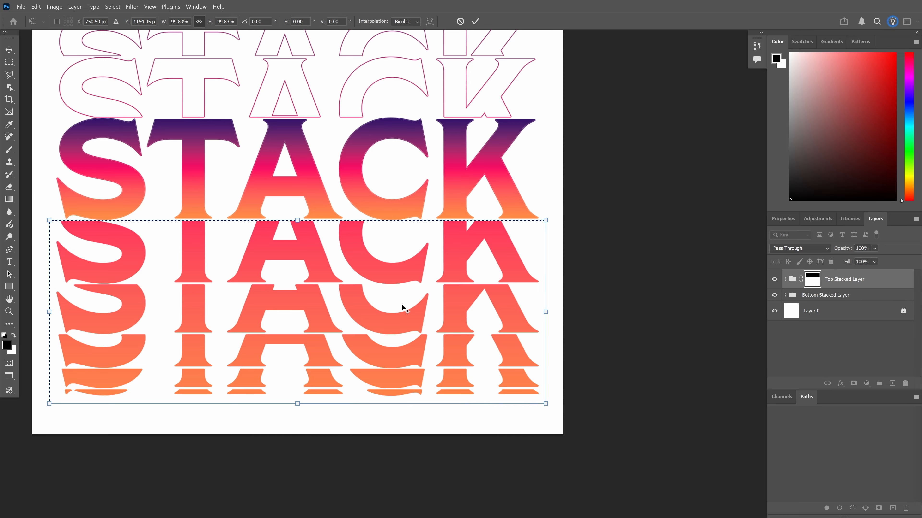
{"action": "key", "text": "Return"}
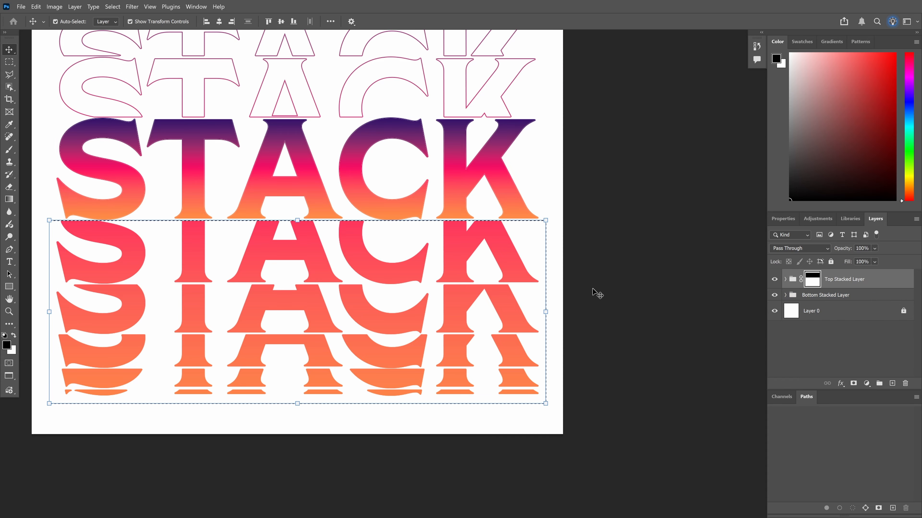
{"action": "key", "text": "alt+BackSpace"}
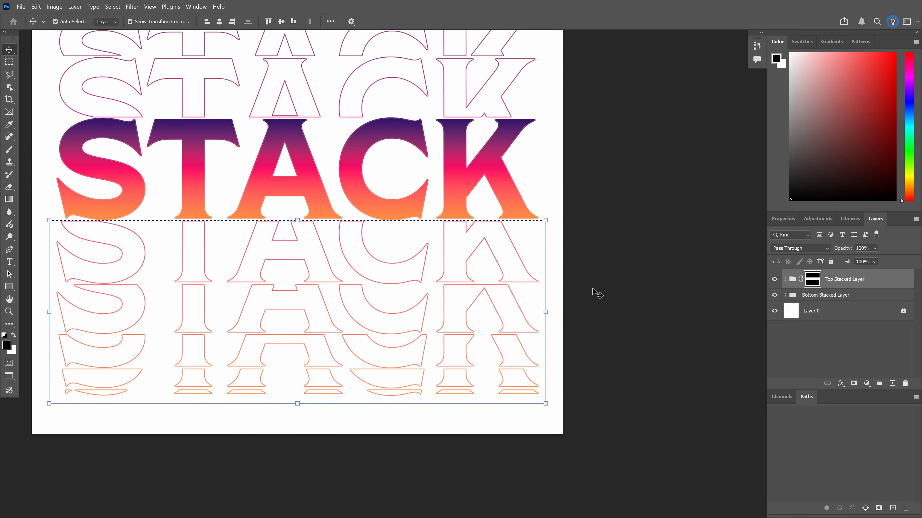
Drop the selection, pan the artwork, and select the Top Stacked Layer group
{"action": "left_click", "coordinate": [592, 289]}
{"action": "key", "text": "ctrl+d"}
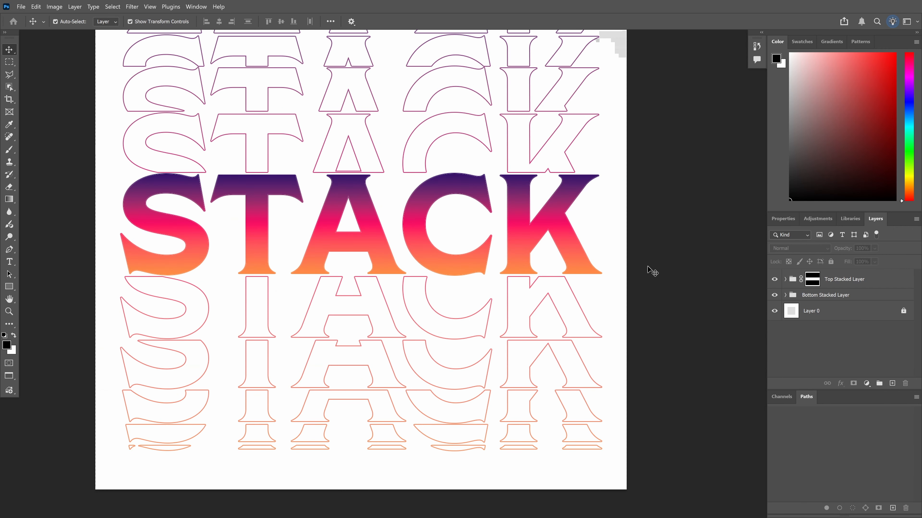
{"action": "left_click_drag", "start_coordinate": [647, 267], "coordinate": [621, 278]}
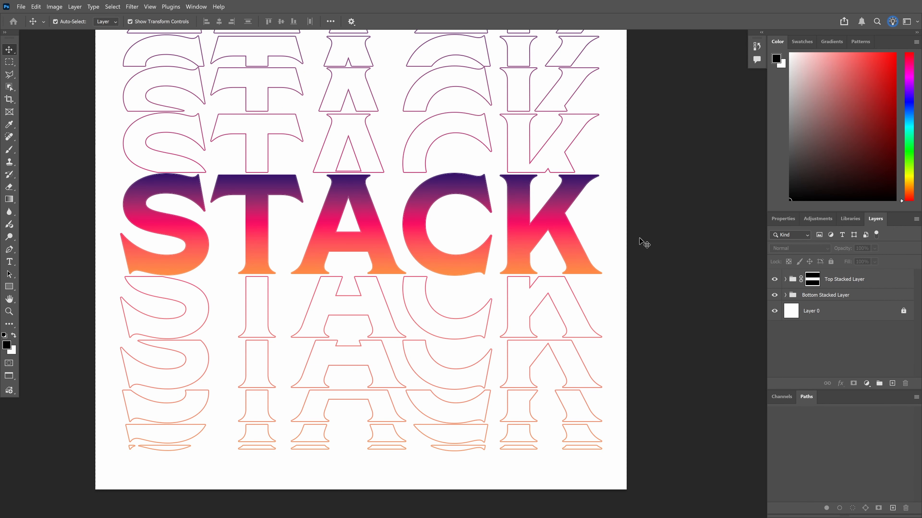
{"action": "left_click_drag", "start_coordinate": [656, 227], "coordinate": [629, 257]}
{"action": "left_click", "coordinate": [821, 283]}
{"action": "left_click", "coordinate": [809, 294]}
{"action": "left_click", "coordinate": [821, 281]}
{"action": "left_click", "coordinate": [608, 254]}
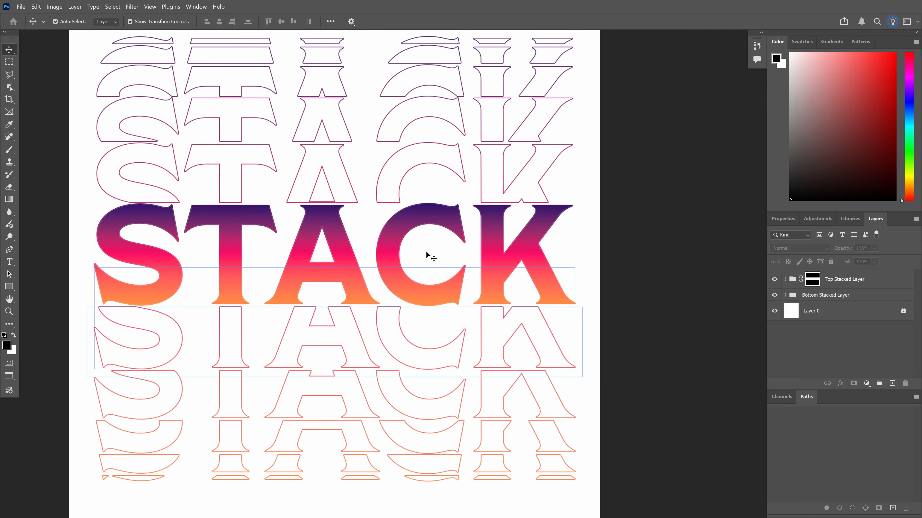
{"action": "left_click", "coordinate": [834, 280]}
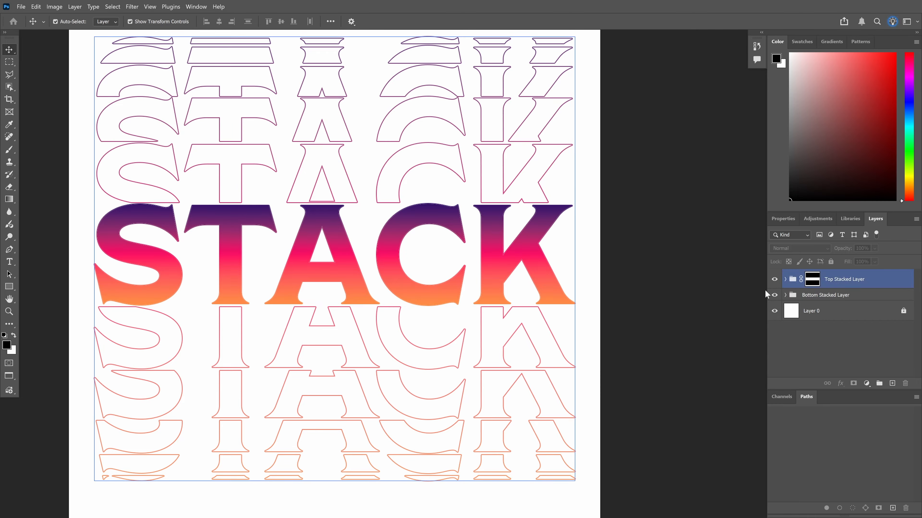
Delete the group's mask to preview the unmasked rows, then undo to restore the outlines
{"action": "left_click", "coordinate": [812, 281]}
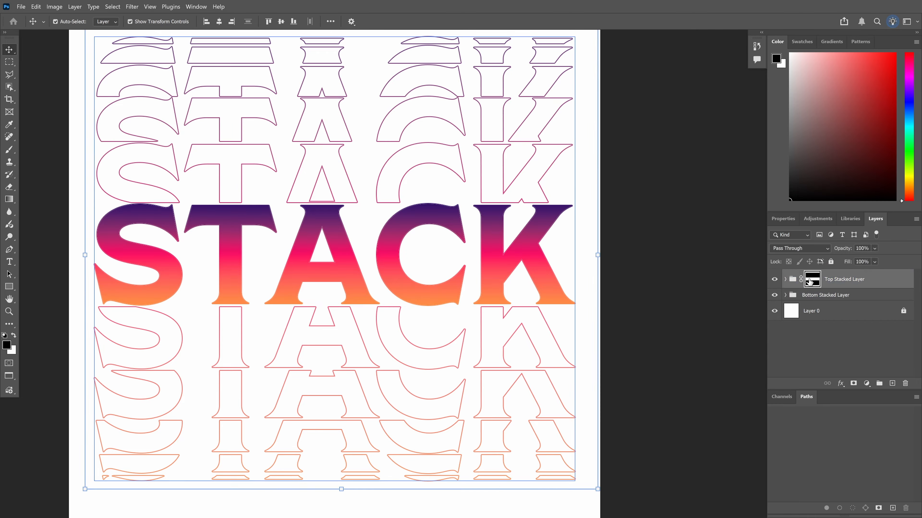
{"action": "left_click", "coordinate": [910, 387]}
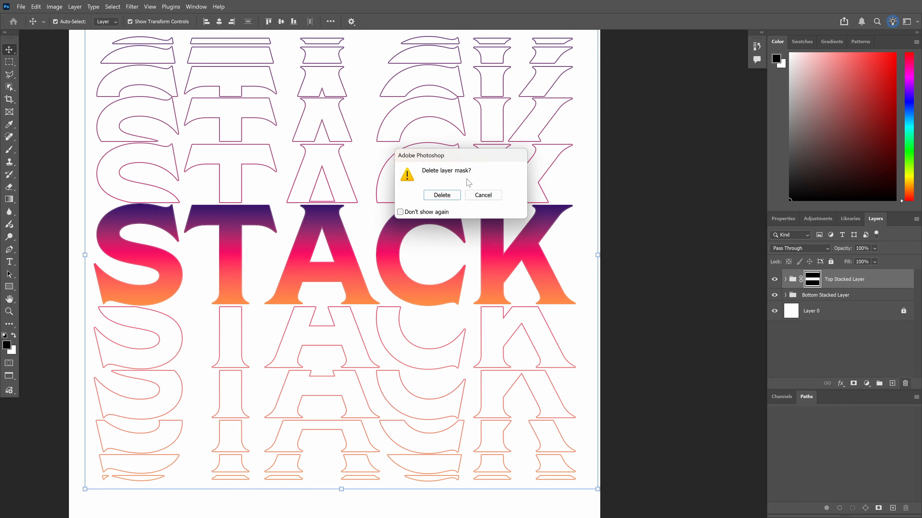
{"action": "left_click", "coordinate": [441, 194]}
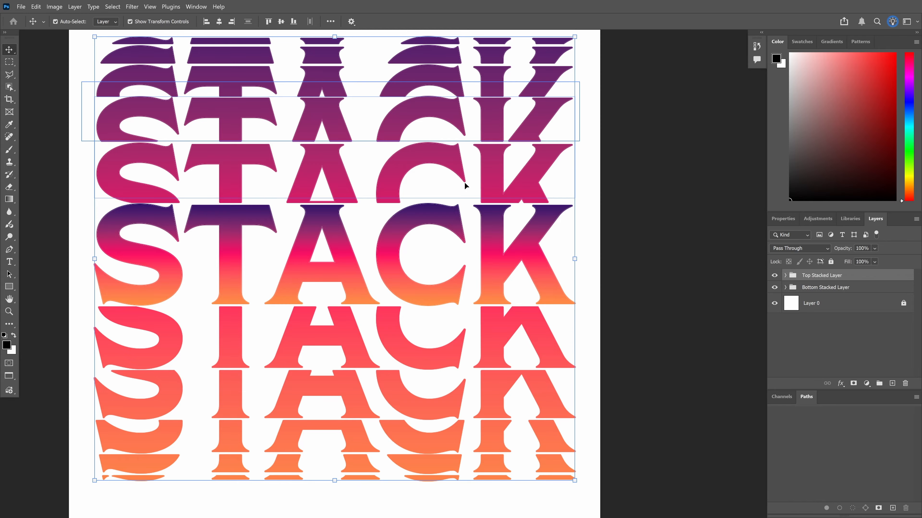
{"action": "key", "text": "ctrl+z"}
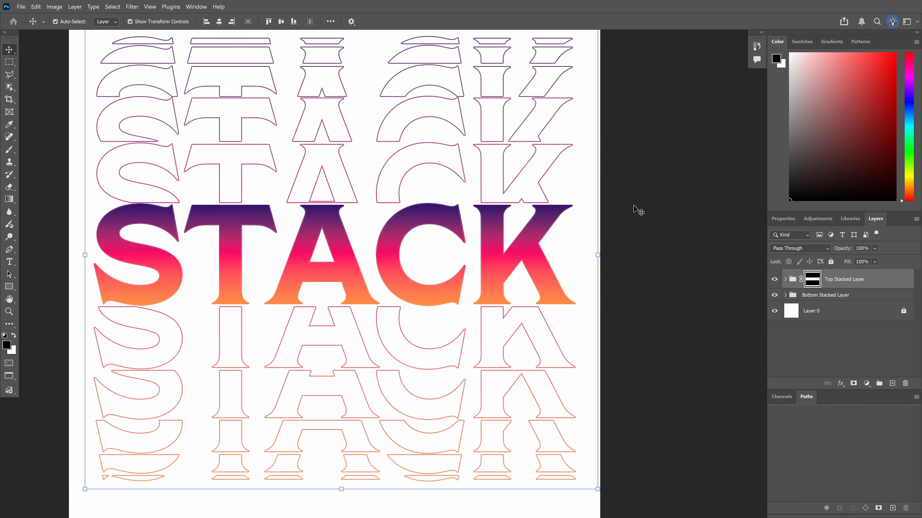
{"action": "left_click", "coordinate": [639, 210]}
{"action": "scroll", "coordinate": [417, 250], "scroll_direction": "down", "scroll_amount": 1}
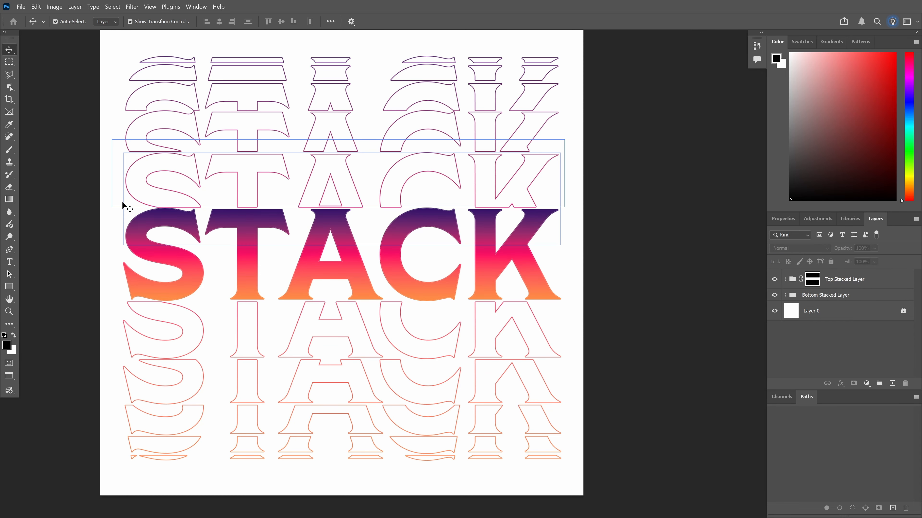
{"action": "scroll", "coordinate": [78, 200], "scroll_direction": "down", "scroll_amount": 2}
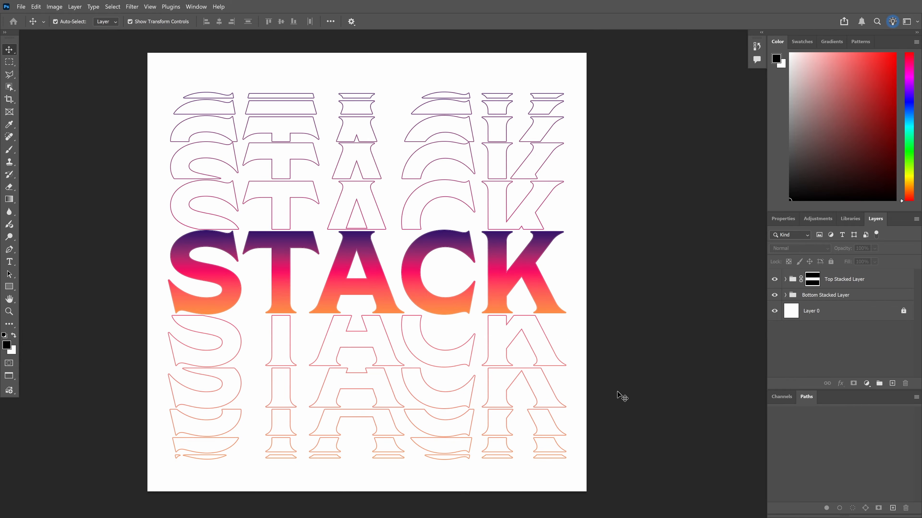
{"action": "key", "text": "u"}
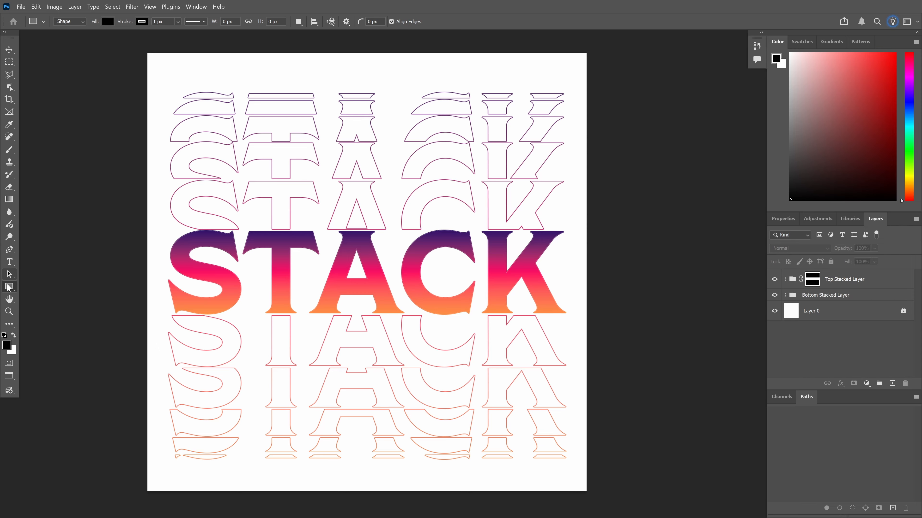
Create a black 1500 × 1500 px rectangle and move it to cover the whole canvas
{"action": "left_click", "coordinate": [323, 79]}
{"action": "type", "text": "1500"}
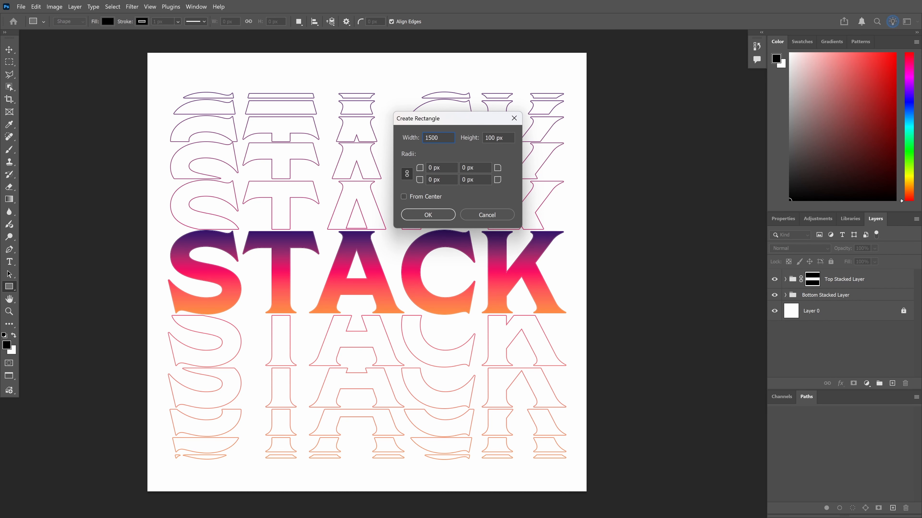
{"action": "key", "text": "Tab"}
{"action": "type", "text": "1"}
{"action": "key", "text": "Return"}
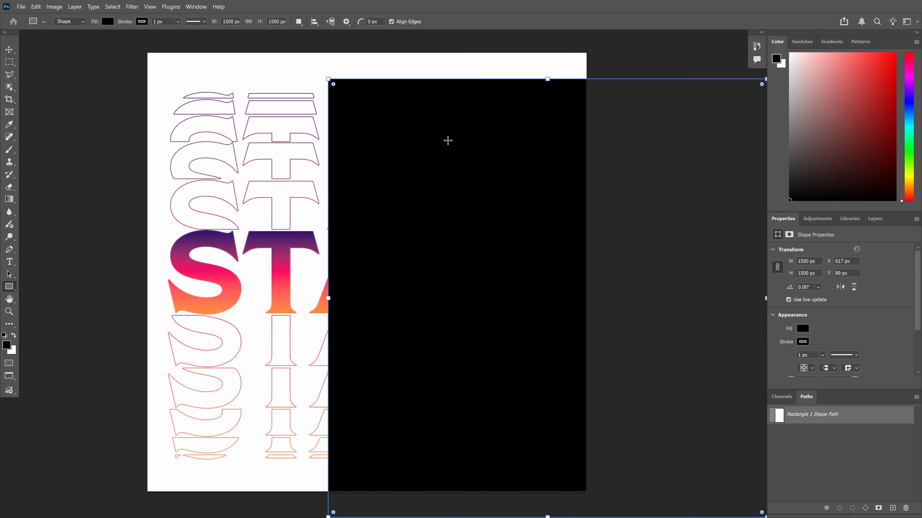
{"action": "left_click", "coordinate": [10, 50]}
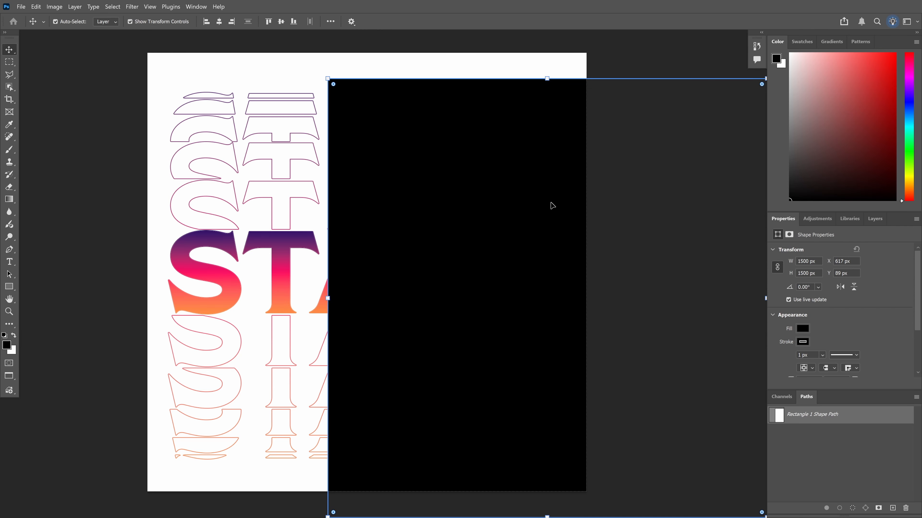
{"action": "left_click_drag", "start_coordinate": [523, 205], "coordinate": [345, 179]}
Move Rectangle 1 below the Bottom Stacked Layer group in the layer stack
{"action": "left_click", "coordinate": [867, 220]}
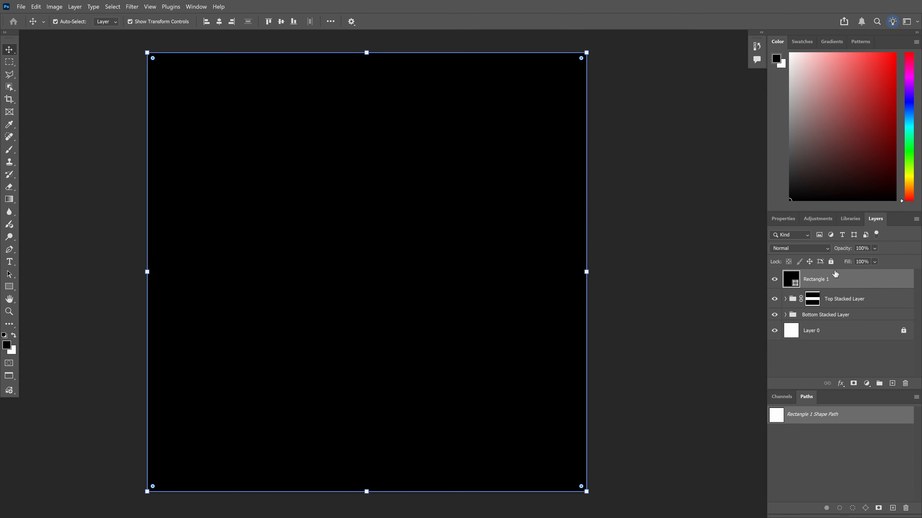
{"action": "left_click_drag", "start_coordinate": [862, 277], "coordinate": [830, 320]}
{"action": "left_click", "coordinate": [682, 220]}
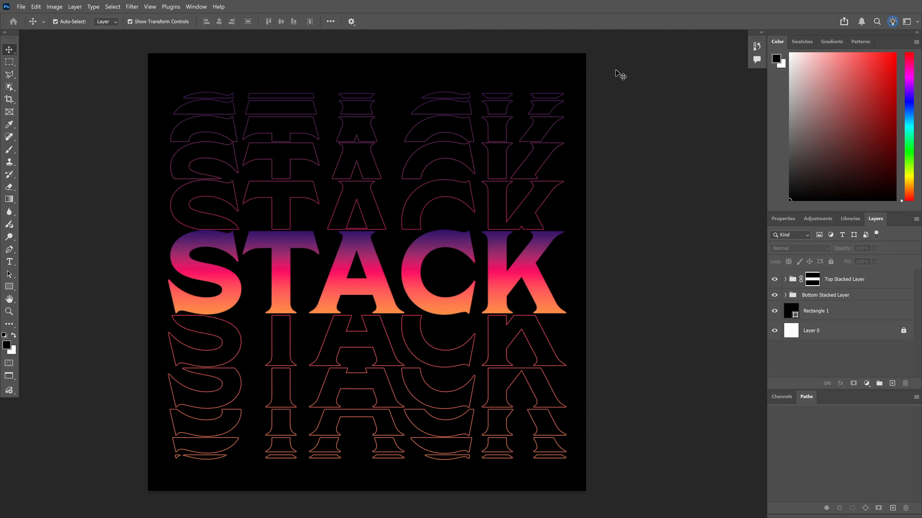
Delete the Rectangle 1 layer and fill Layer 0 with black instead
{"action": "left_click", "coordinate": [578, 69]}
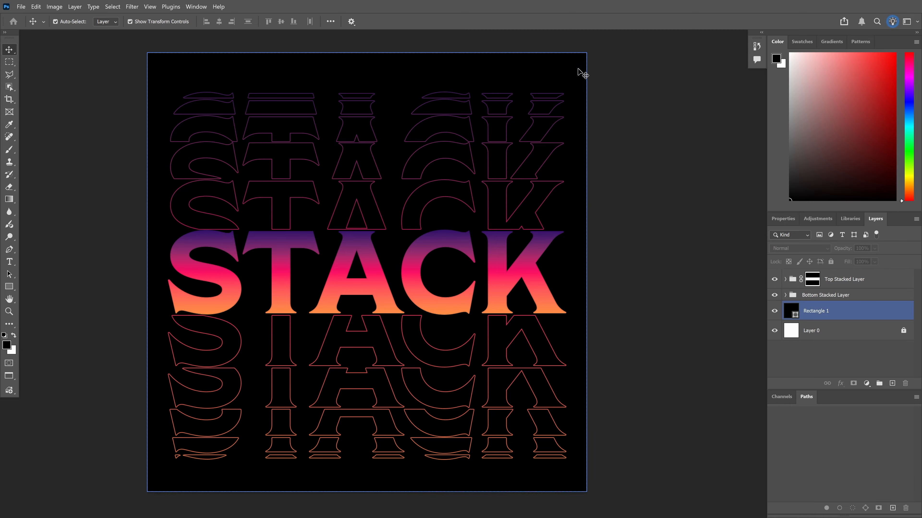
{"action": "left_click", "coordinate": [623, 180]}
{"action": "left_click", "coordinate": [586, 85]}
{"action": "left_click", "coordinate": [574, 88]}
{"action": "left_click", "coordinate": [574, 77]}
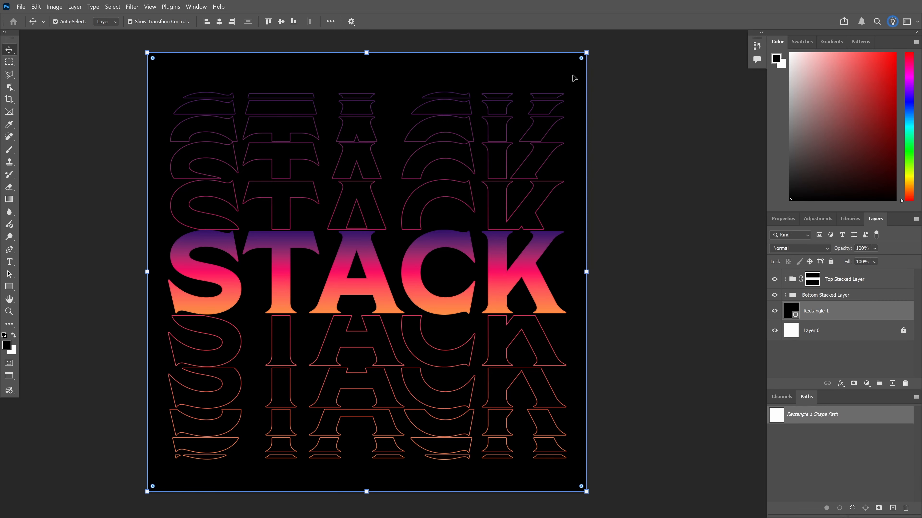
{"action": "key", "text": "Delete"}
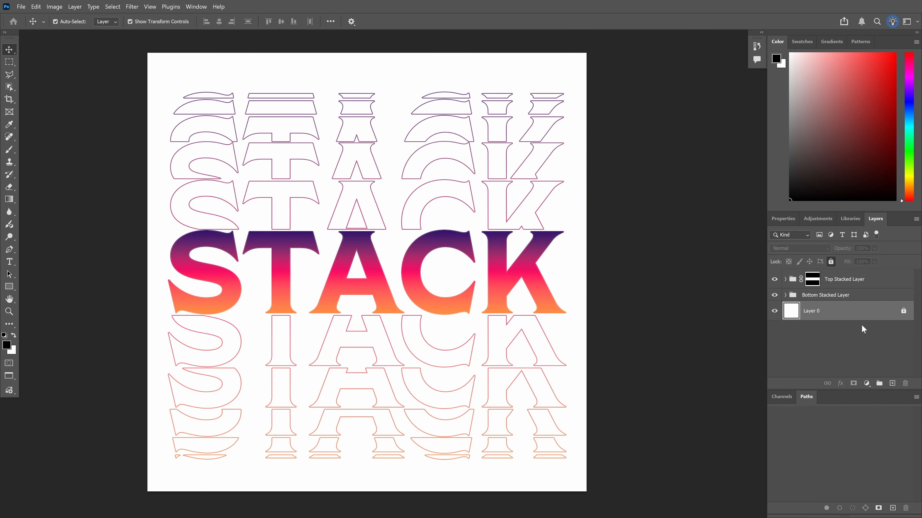
{"action": "left_click", "coordinate": [903, 312]}
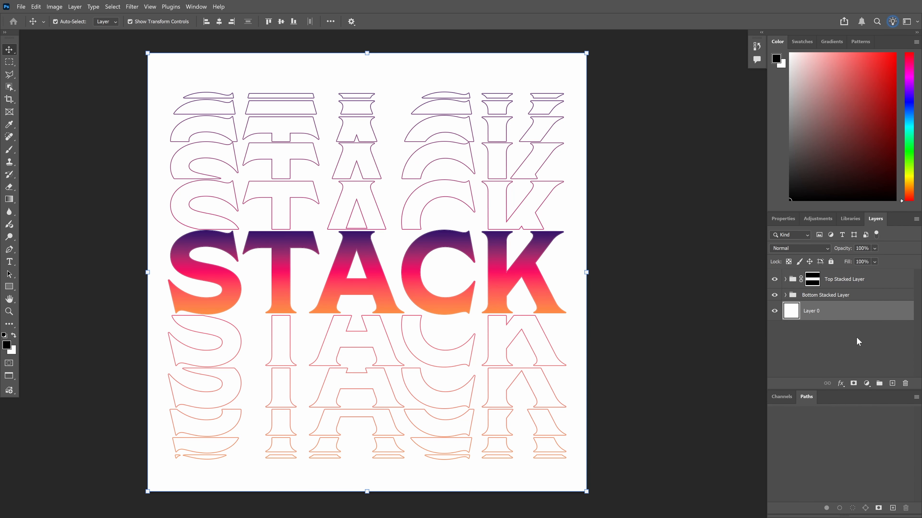
{"action": "key", "text": "alt+BackSpace"}
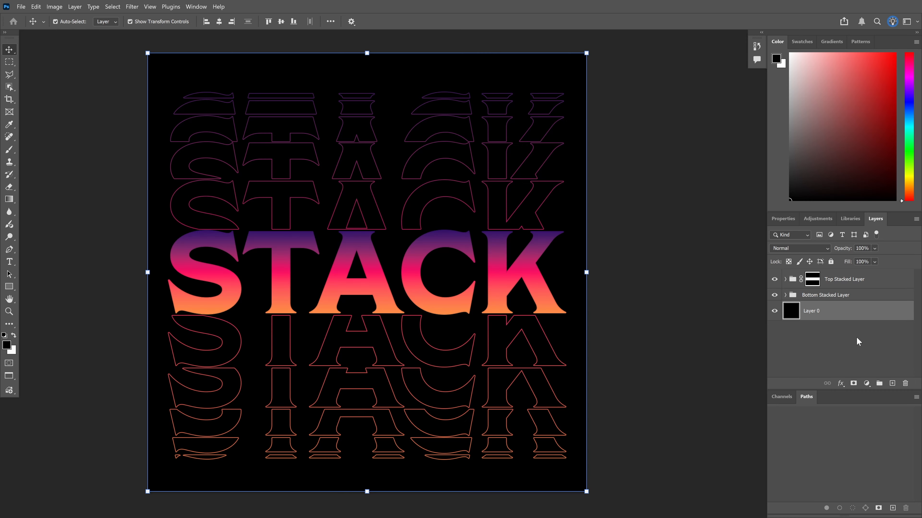